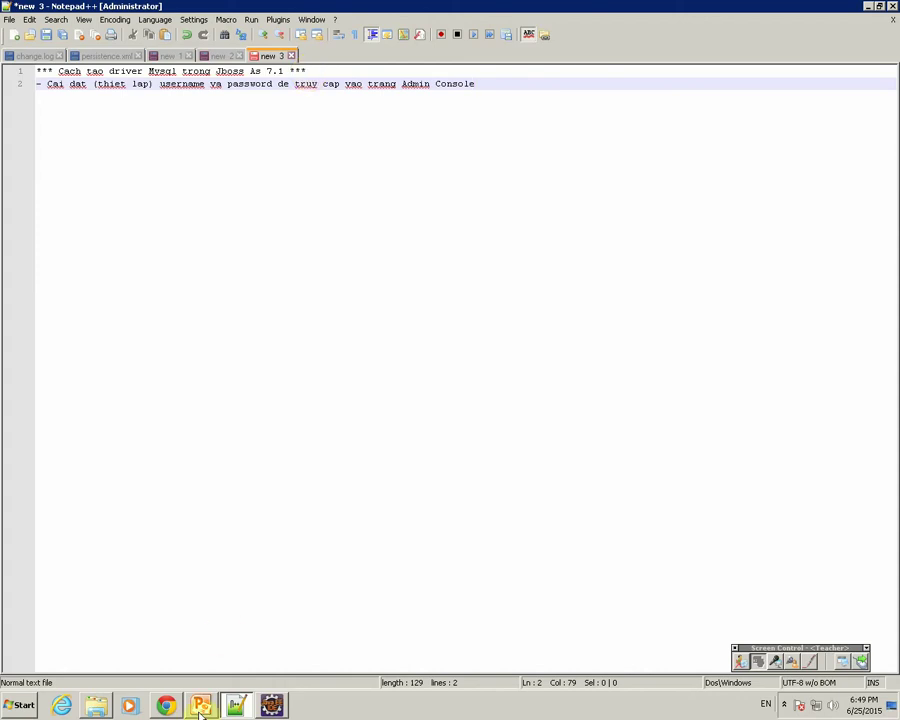
# Switch to Chrome to show the JBoss welcome page.
pyautogui.click(166, 706)
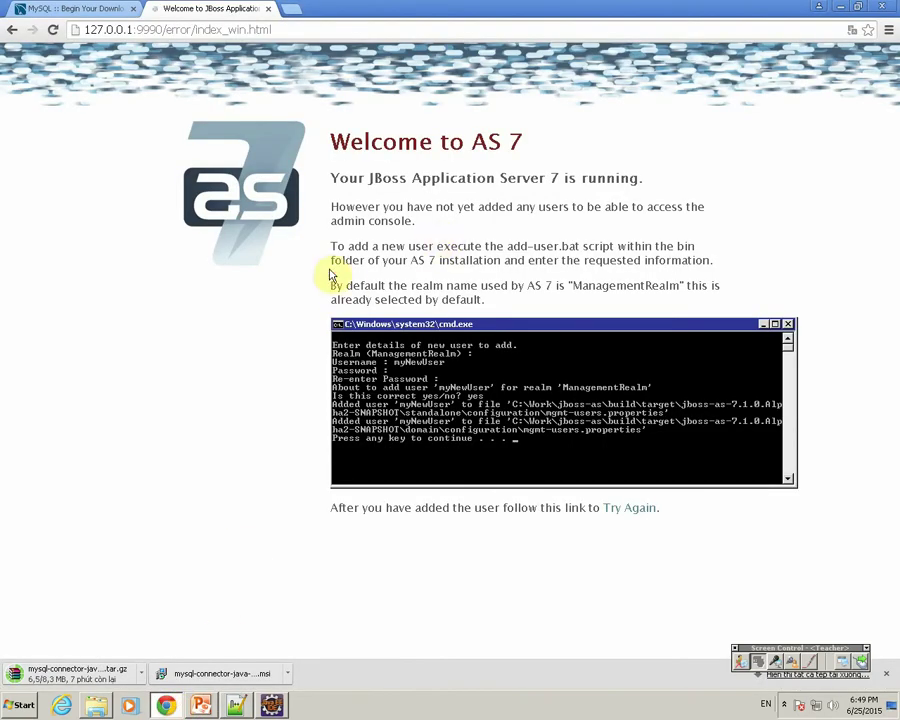
# Highlight the welcome page notes on ManagementRealm and add-user.bat, then switch to Windows Explorer.
pyautogui.moveTo(331, 285); pyautogui.dragTo(479, 322)
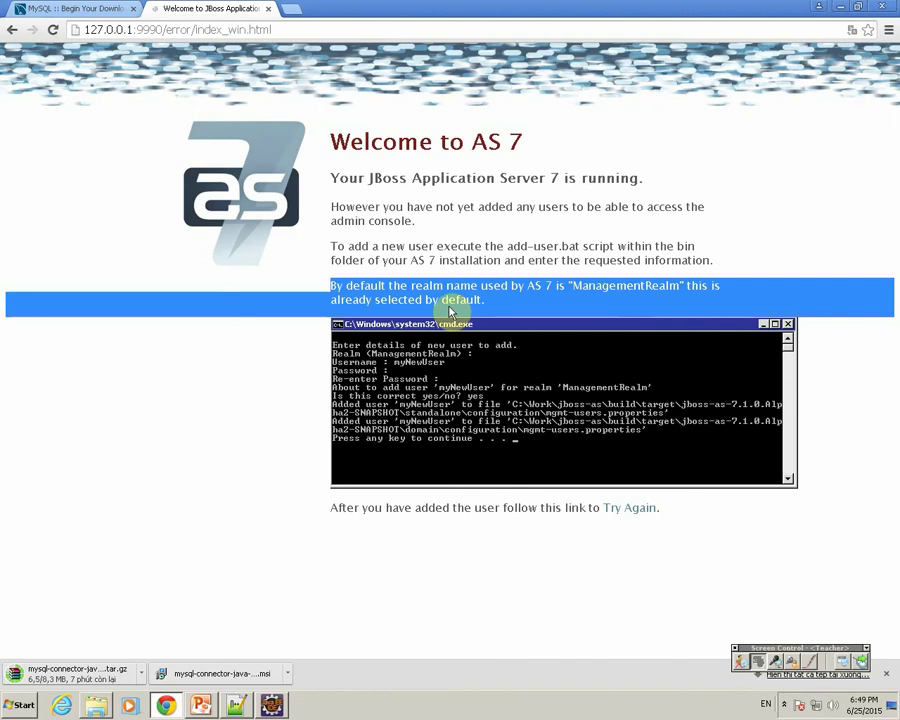
pyautogui.click(451, 304)
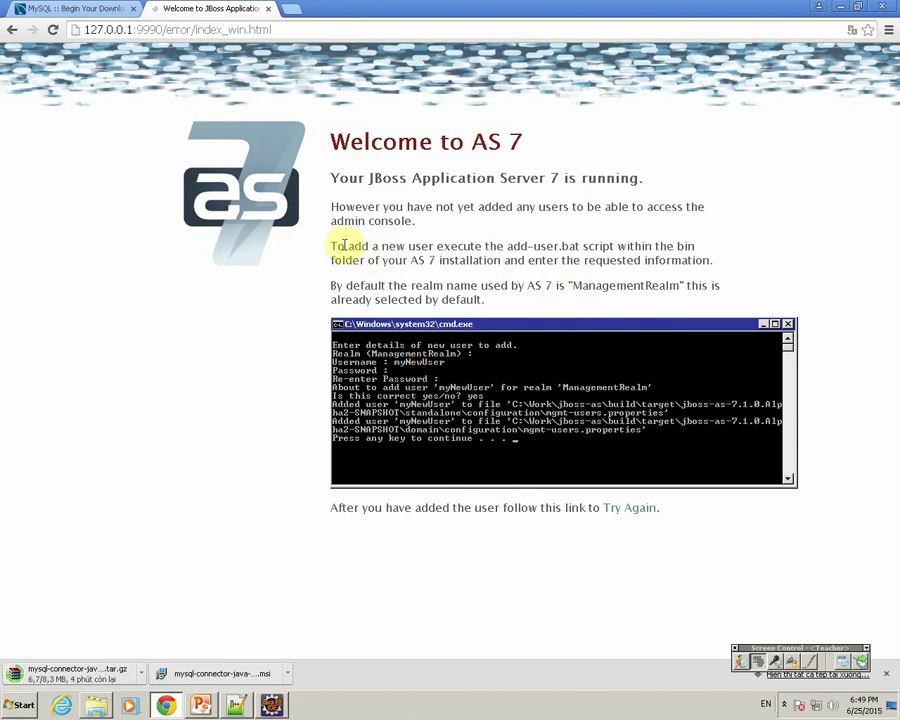
pyautogui.moveTo(332, 246); pyautogui.dragTo(508, 243)
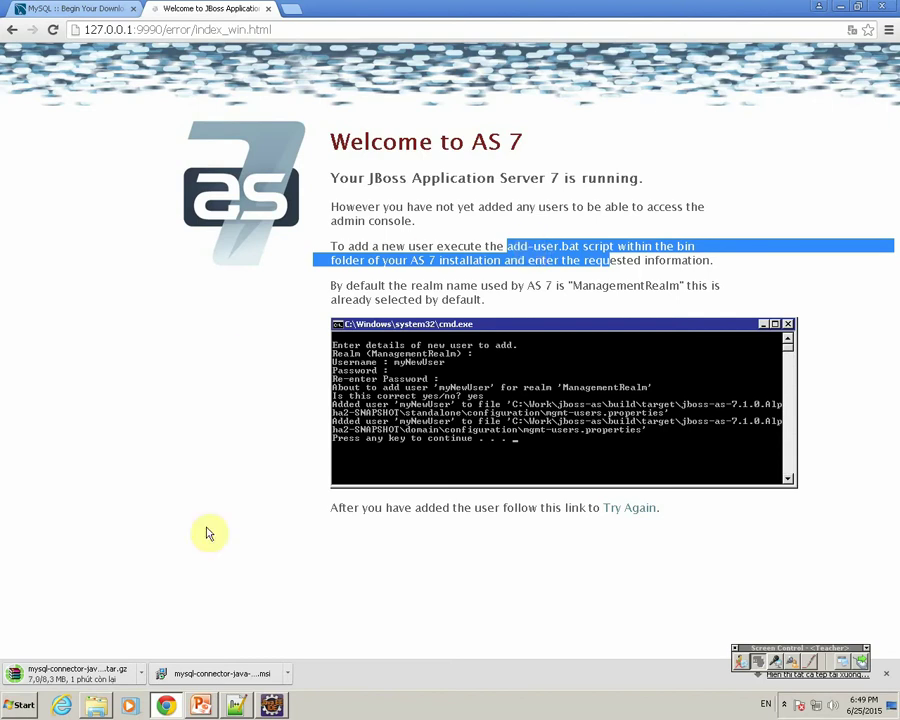
pyautogui.click(96, 704)
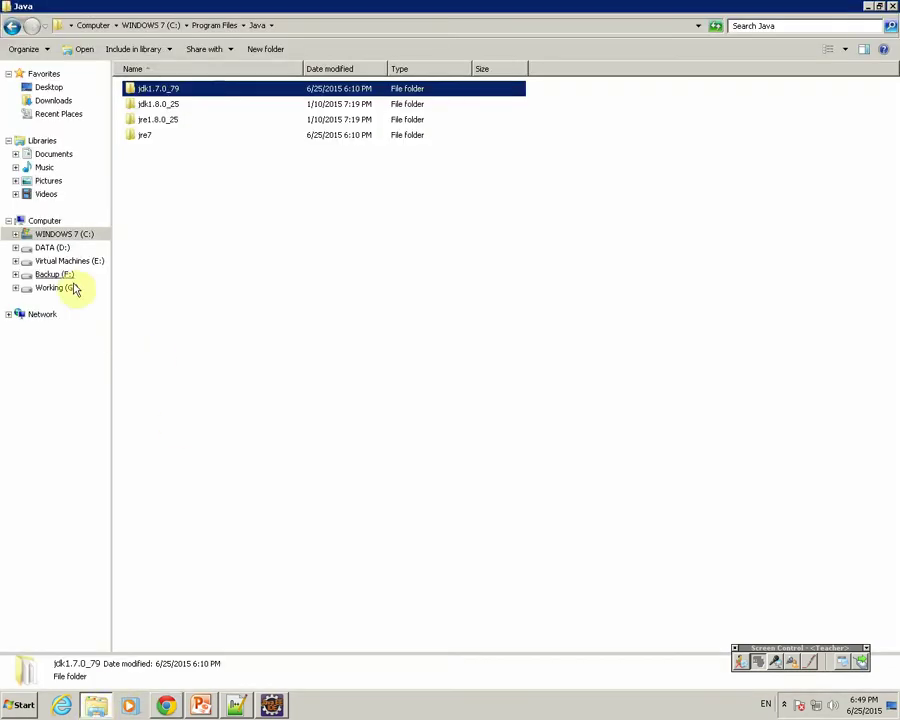
# Open a command window in C:\jboss-as-7.1.1.Final\bin and centre it on screen.
pyautogui.click(62, 233)
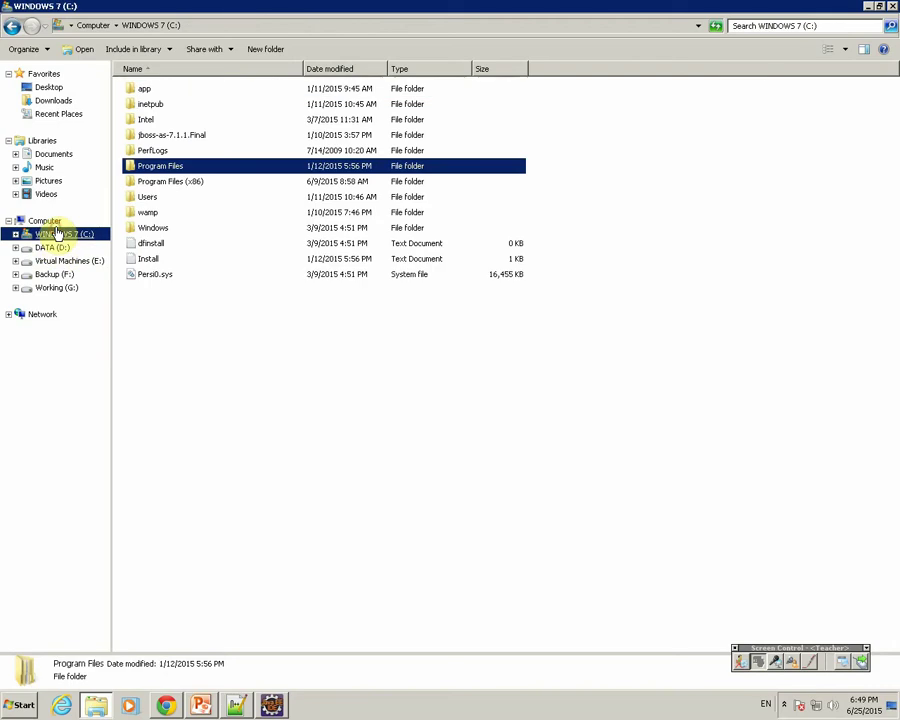
pyautogui.click(164, 138)
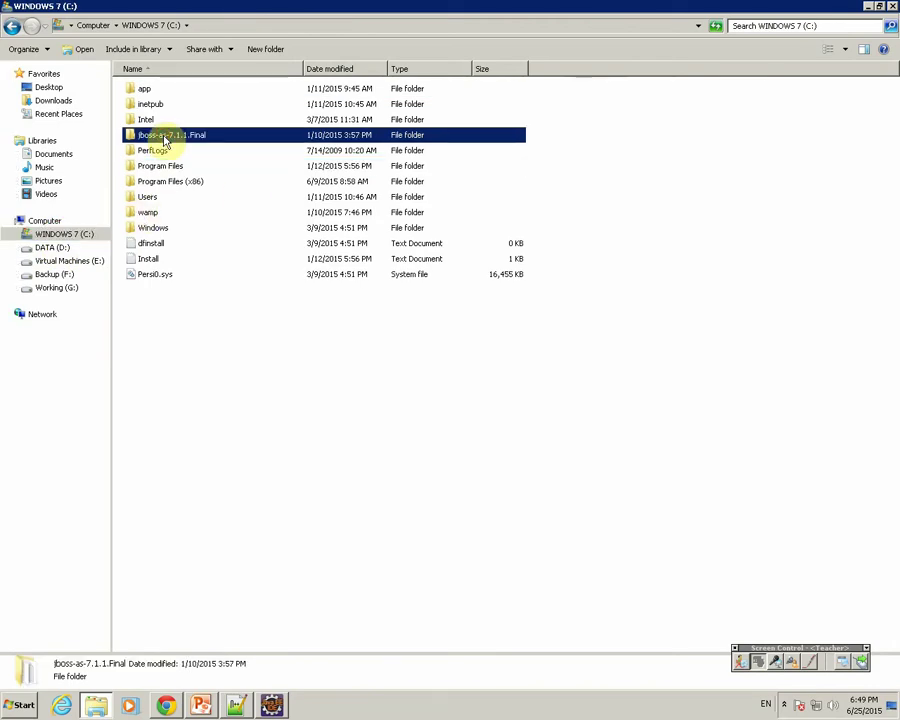
pyautogui.doubleClick(165, 137)
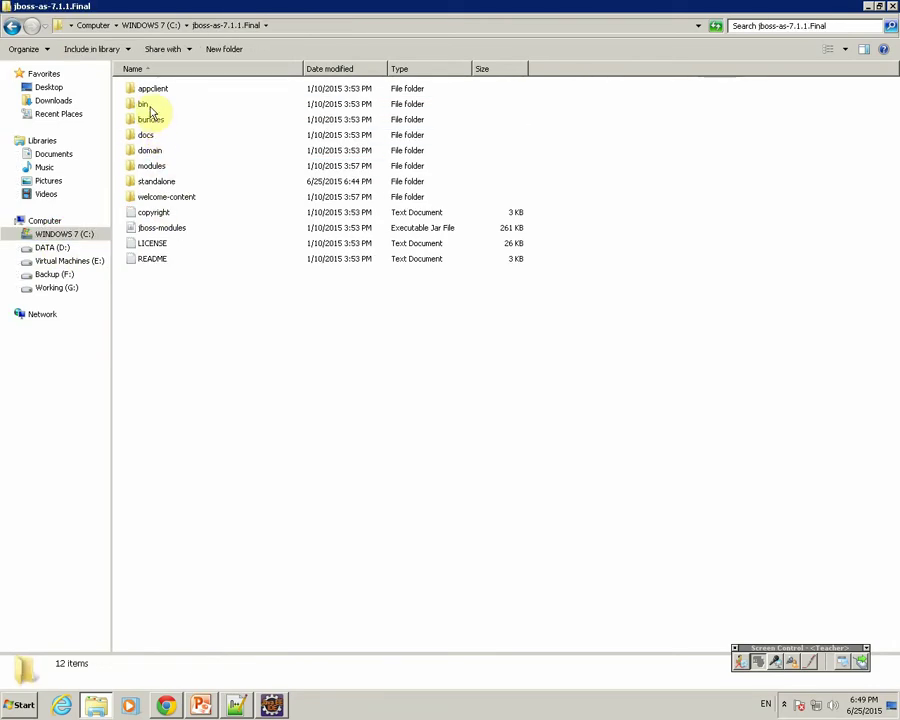
pyautogui.doubleClick(148, 106)
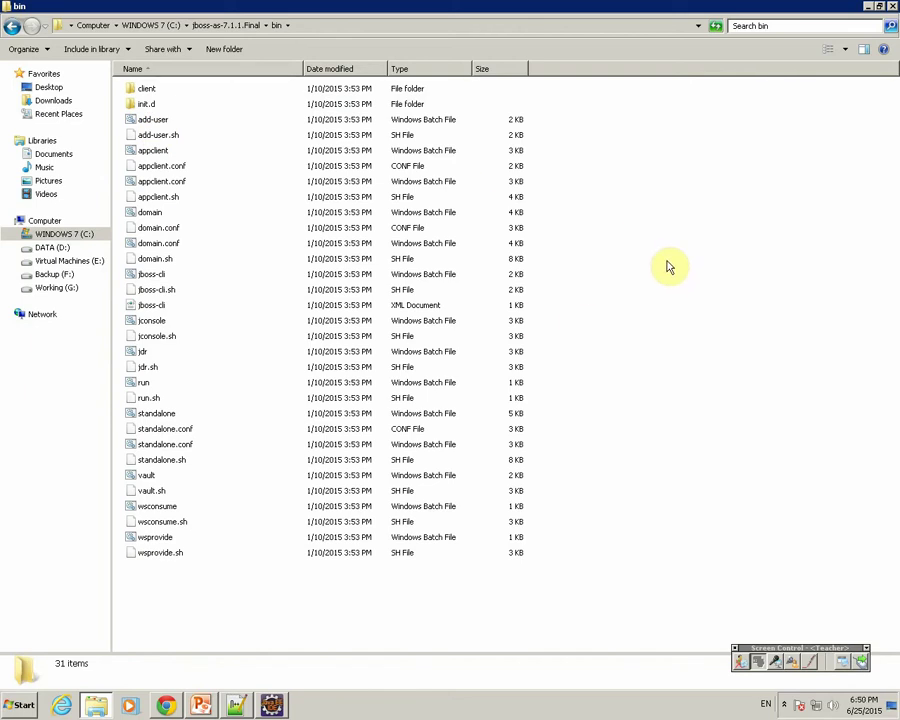
pyautogui.rightClick(667, 268)
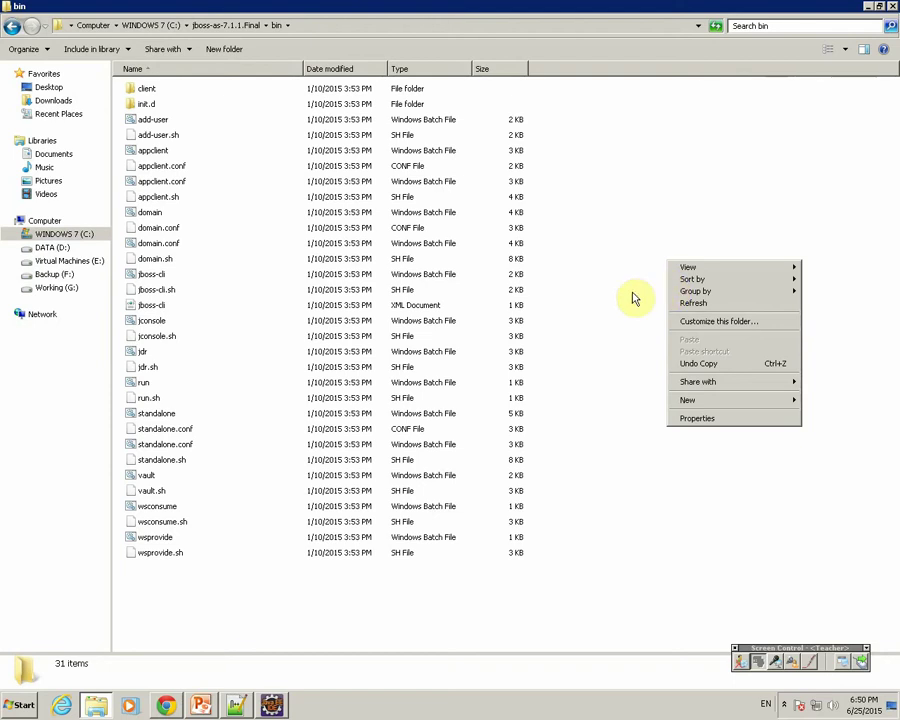
pyautogui.keyDown('shift'); pyautogui.rightClick(629, 289); pyautogui.keyUp('shift')
pyautogui.click(655, 403)
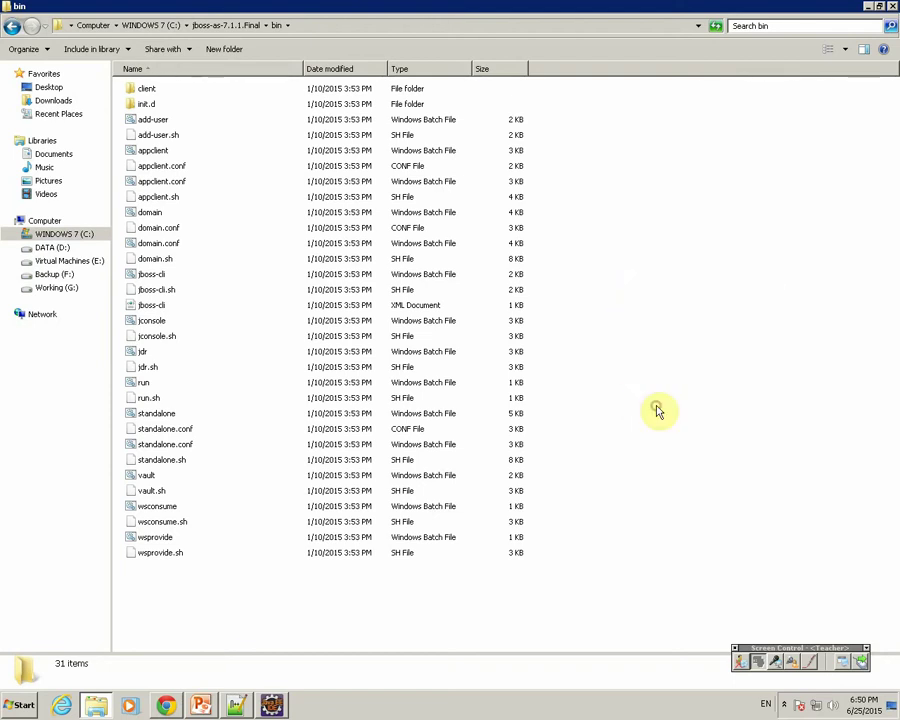
pyautogui.moveTo(183, 45); pyautogui.dragTo(332, 282)
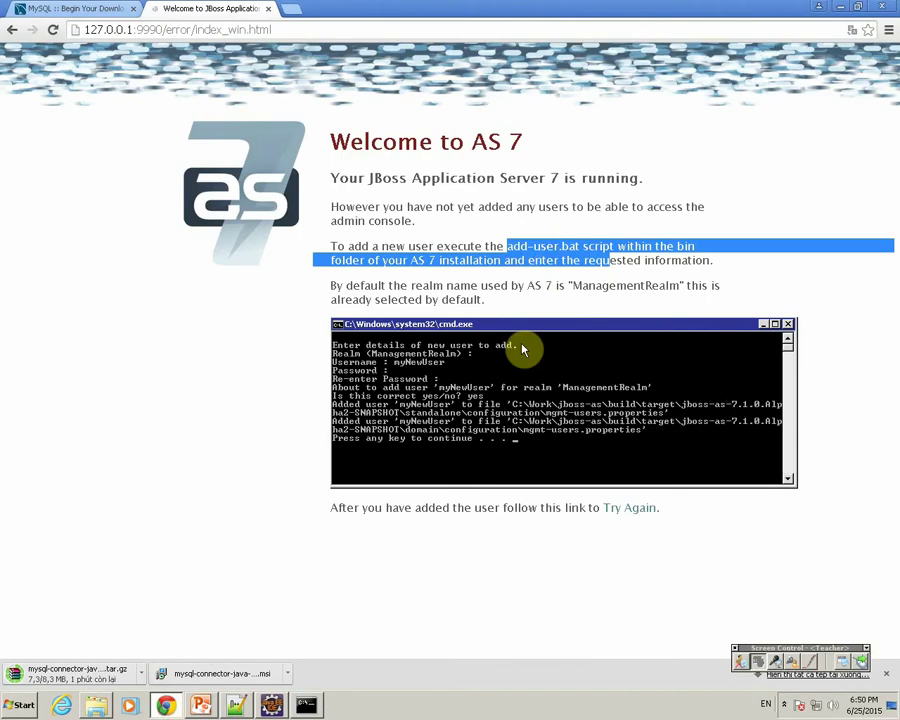
# Run add-user.bat, keeping the default management user type and ManagementRealm.
pyautogui.moveTo(505, 246); pyautogui.dragTo(506, 246)
pyautogui.click(306, 704)
pyautogui.write('add-user.bat')
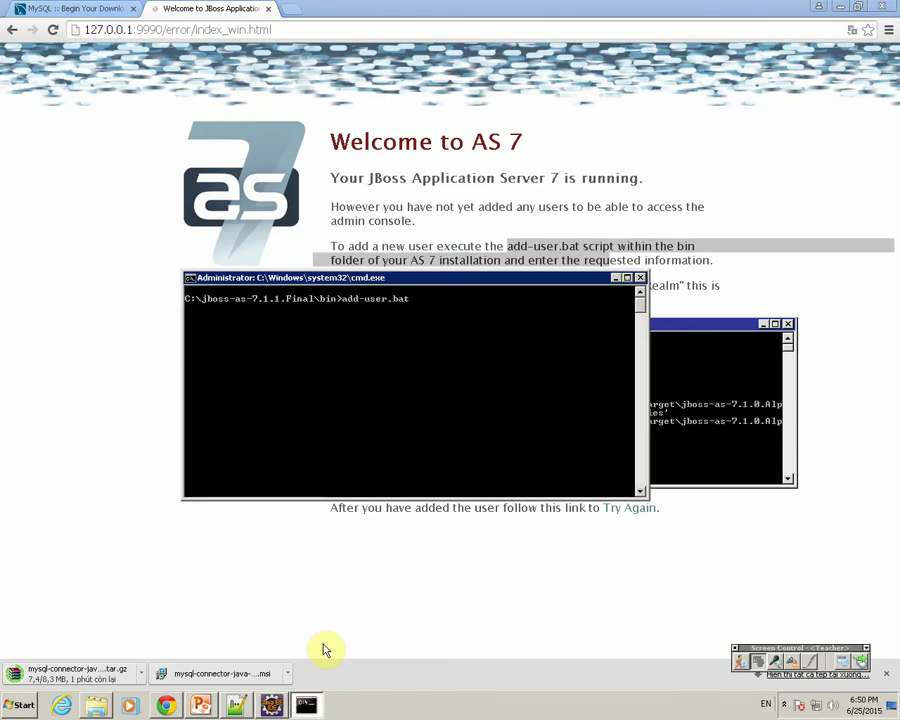
pyautogui.press('Return')
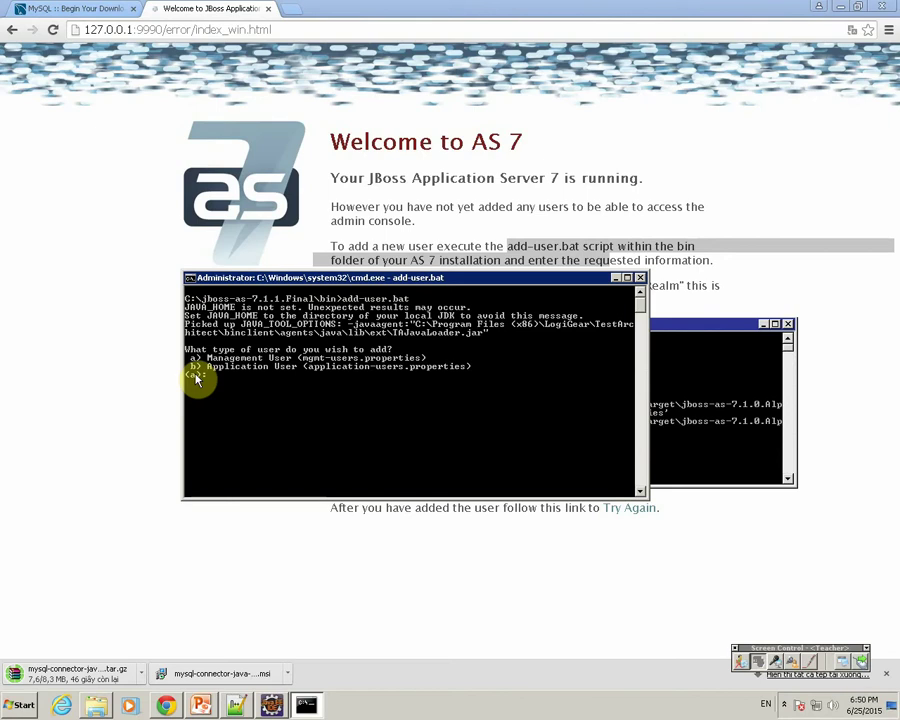
pyautogui.press('Return')
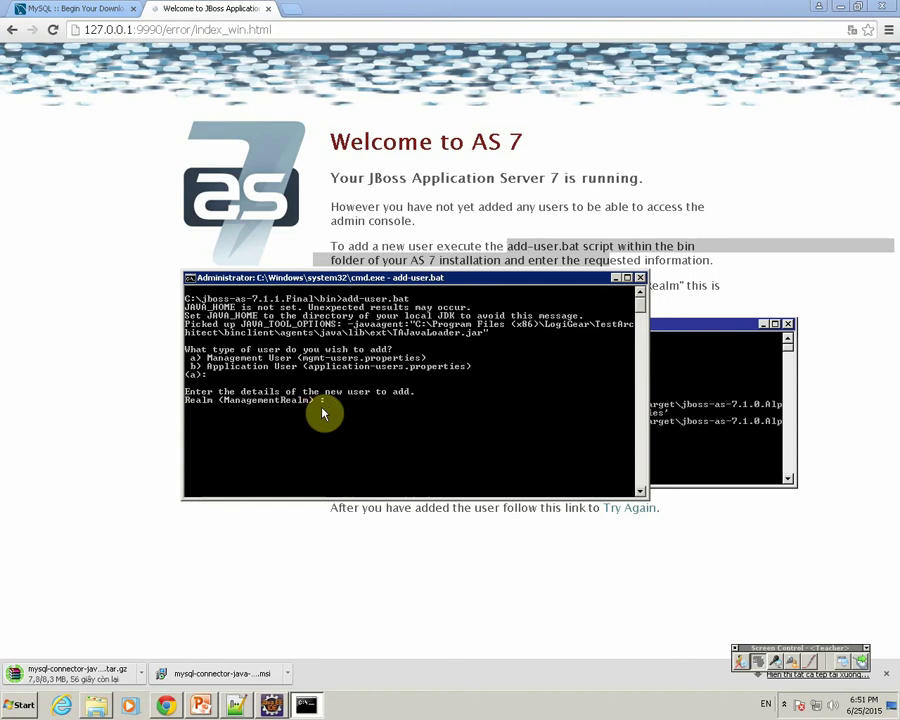
pyautogui.press('Return')
# Create user 'admin' with its password, answering yes to both confirmation prompts.
pyautogui.press('Return')
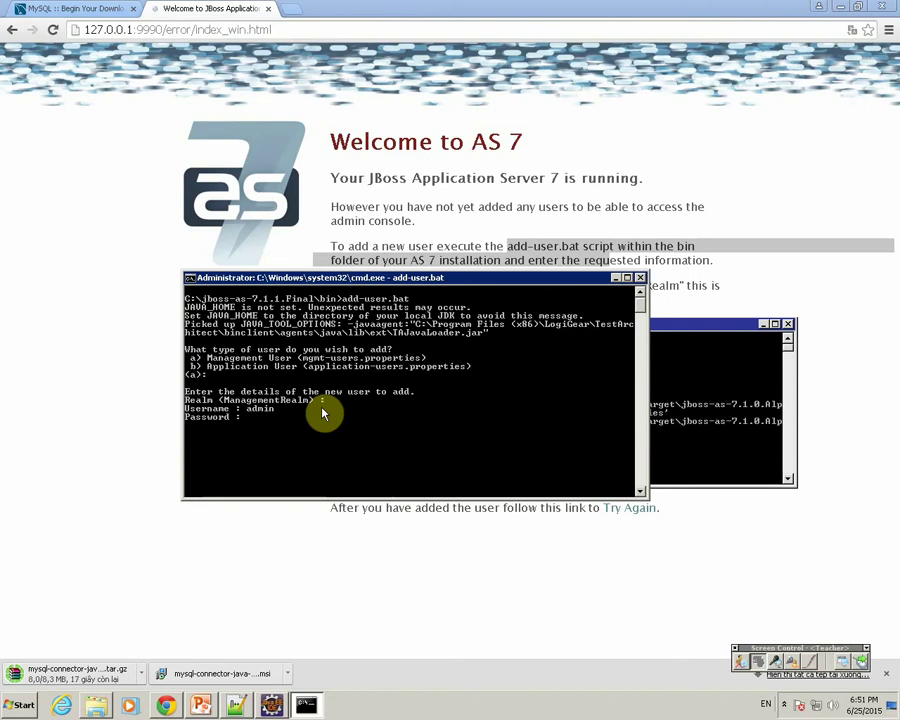
pyautogui.press('Return')
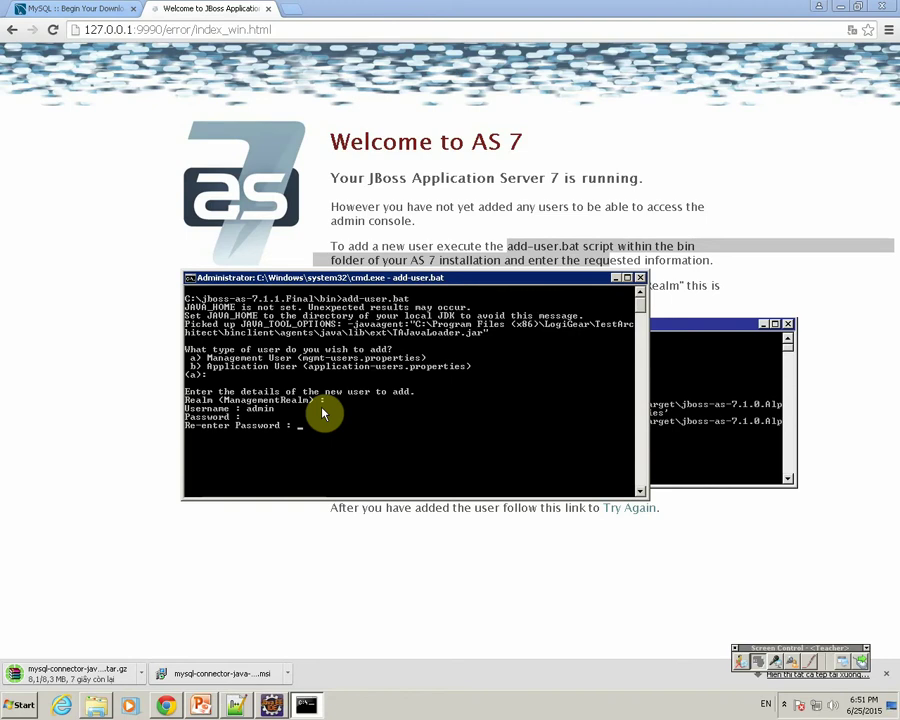
pyautogui.press('Return')
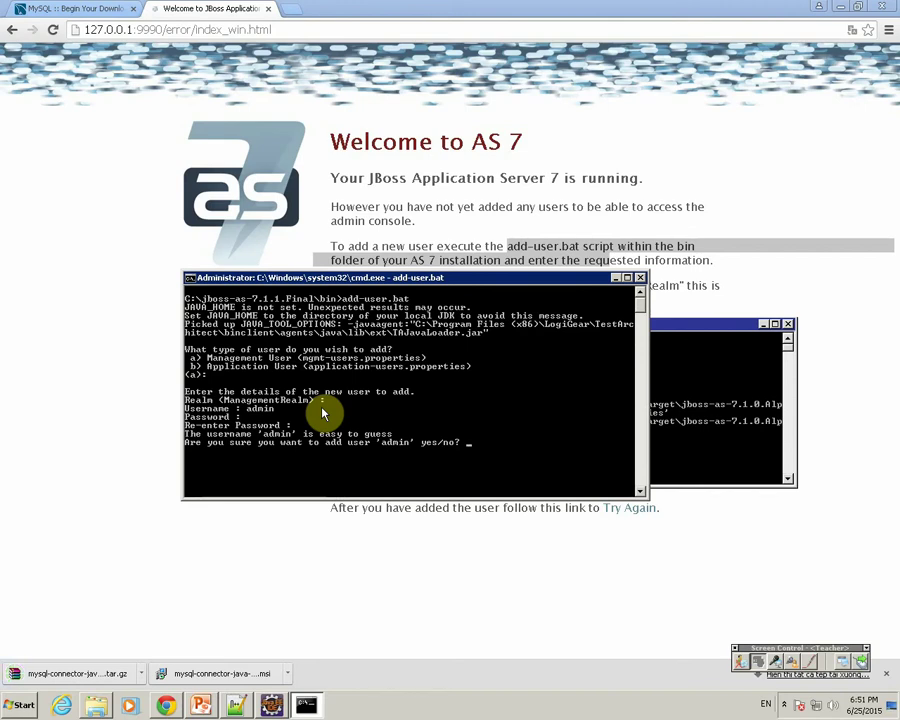
pyautogui.press('Return')
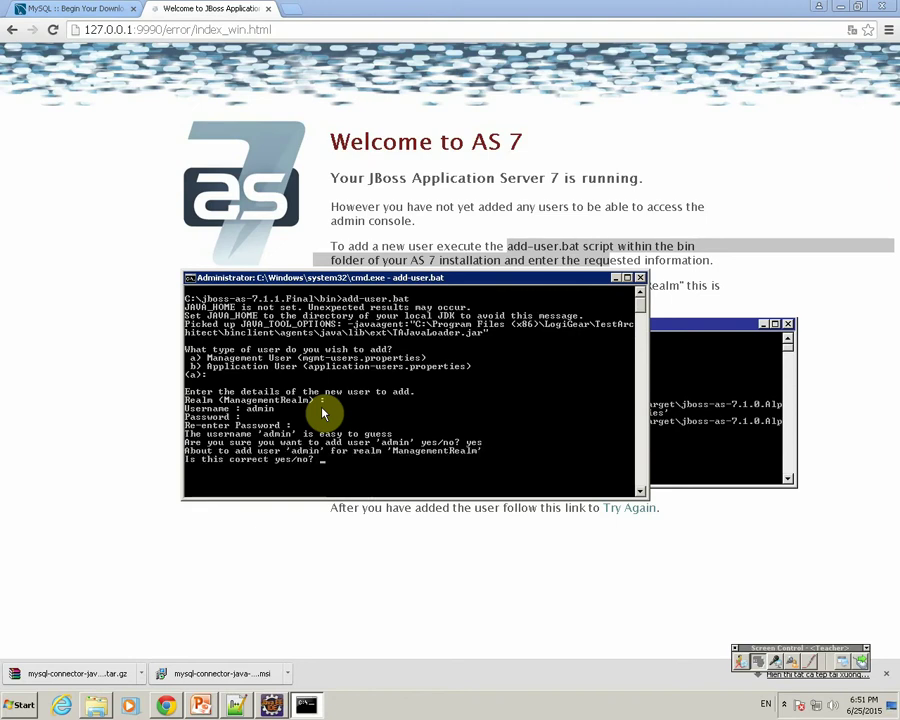
pyautogui.press('Return')
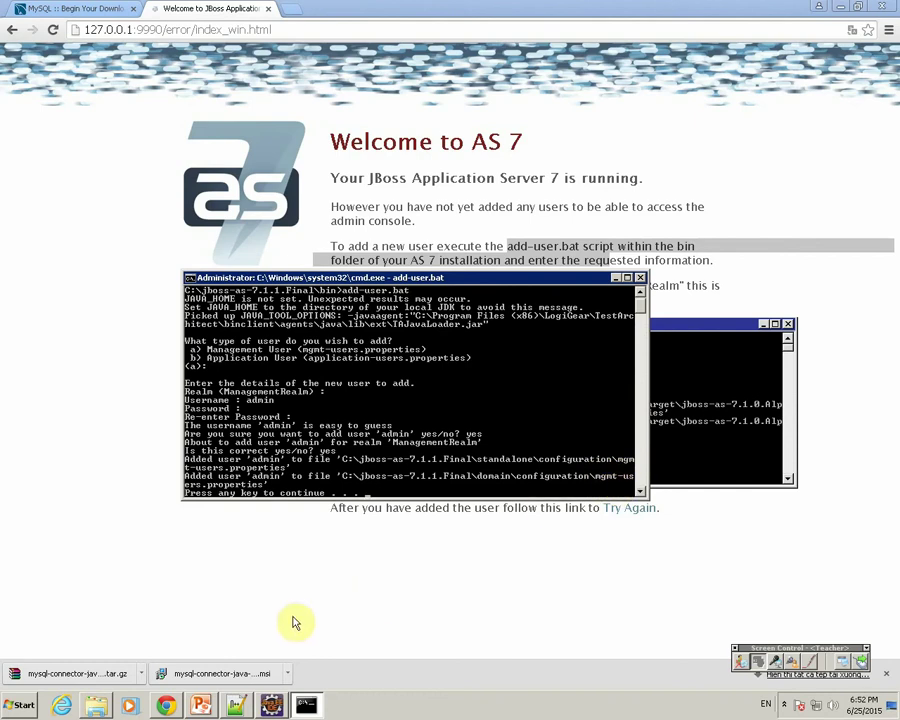
pyautogui.click(96, 705)
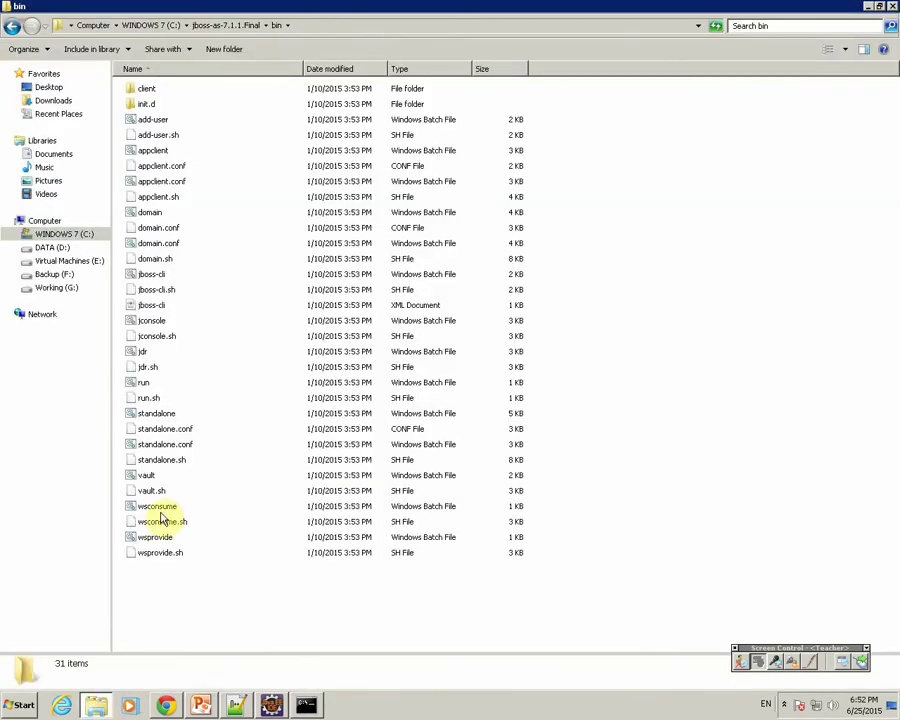
# Open standalone\configuration\mgmt-users.properties in Notepad++ from Explorer.
pyautogui.click(213, 28)
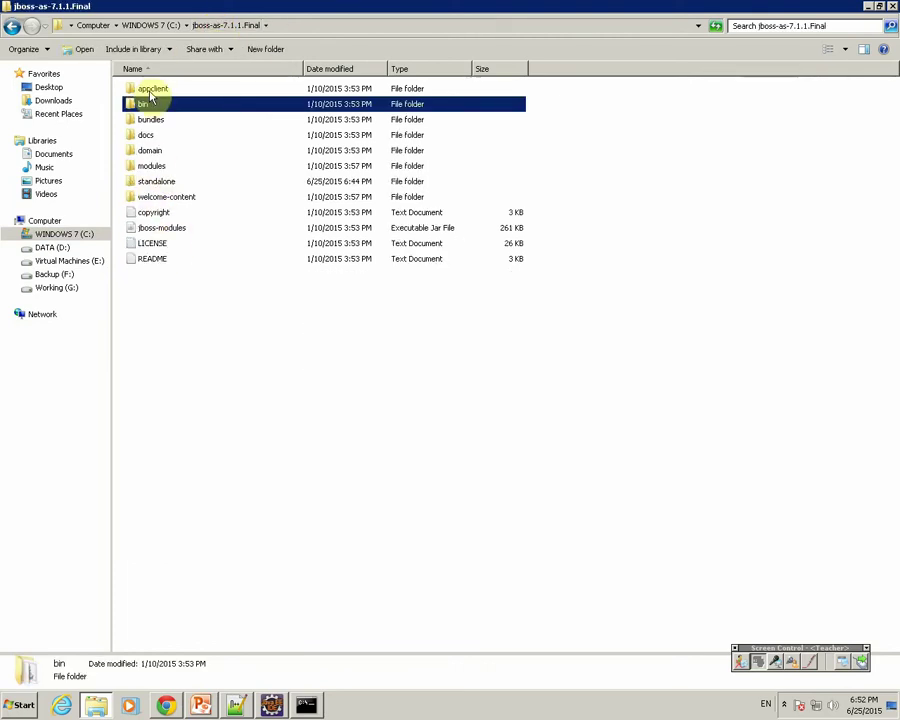
pyautogui.click(151, 179)
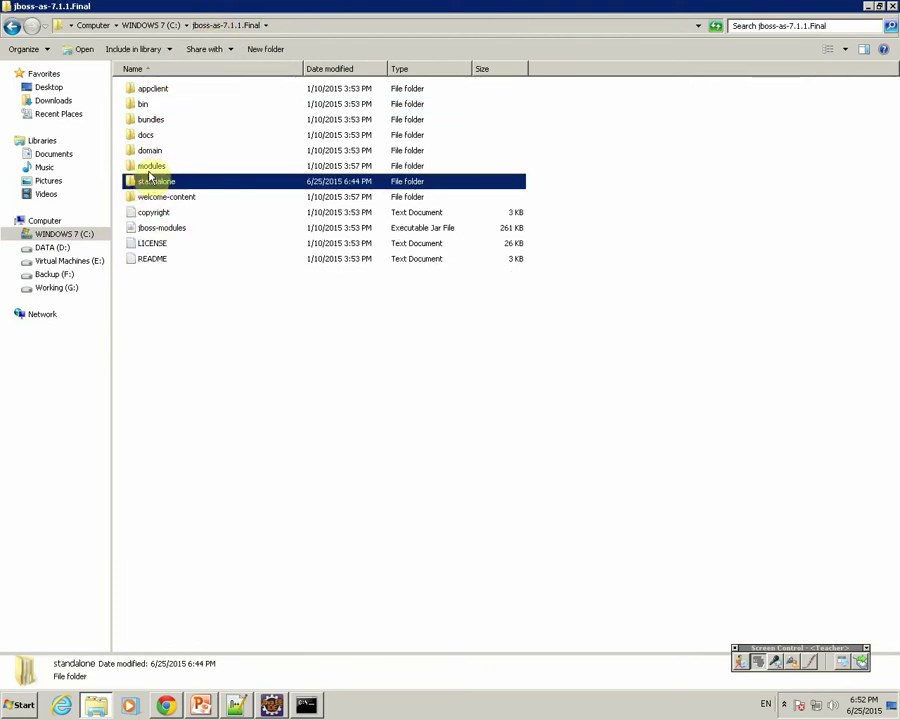
pyautogui.doubleClick(148, 178)
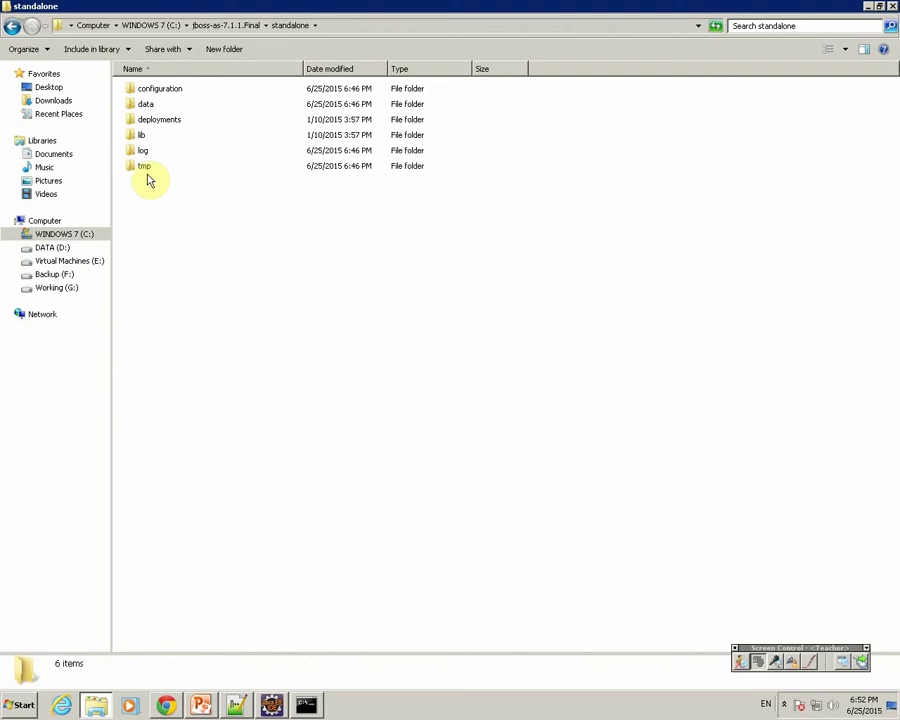
pyautogui.doubleClick(160, 90)
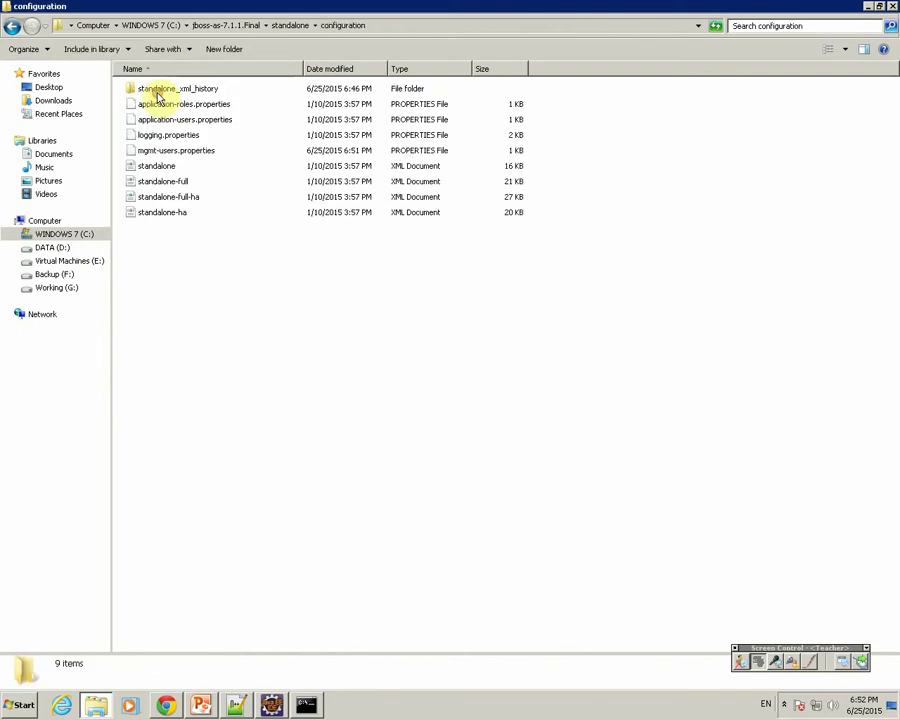
pyautogui.click(168, 152)
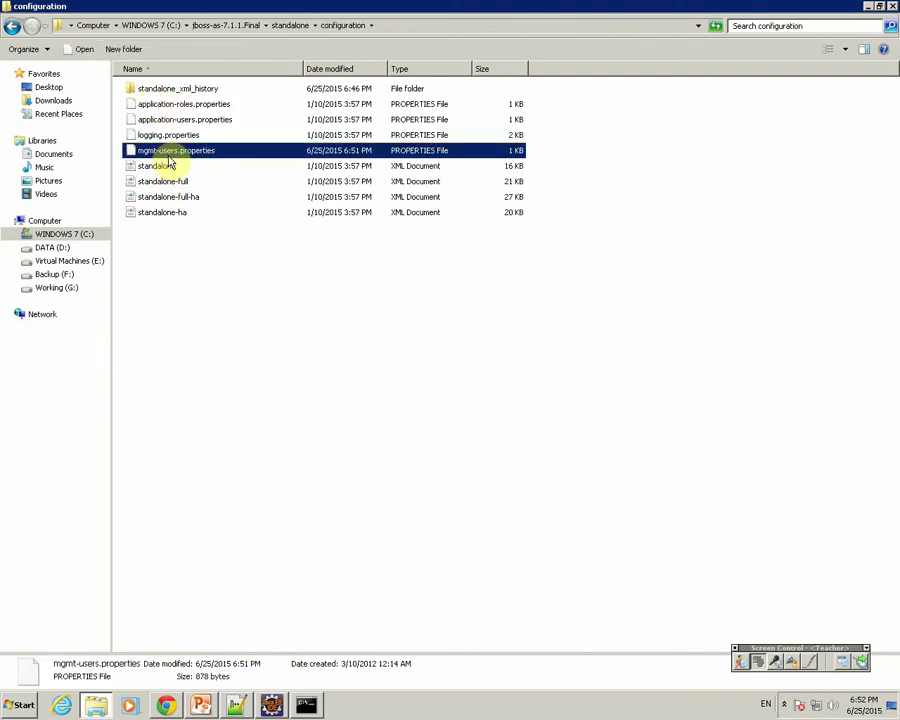
pyautogui.rightClick(171, 160)
pyautogui.click(188, 175)
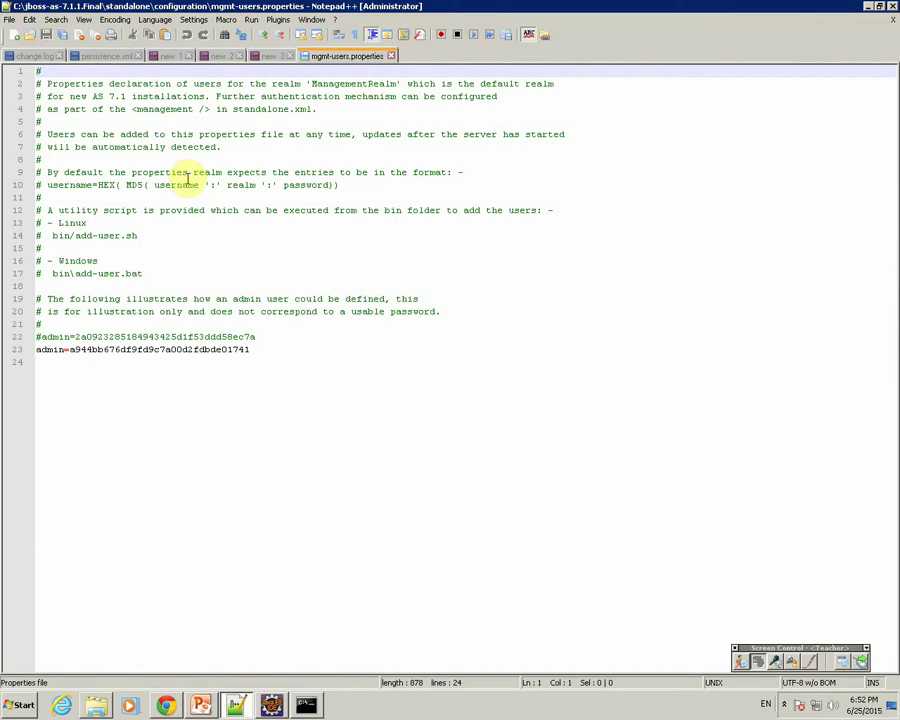
# Inspect the admin user's name and hashed entry on line 23.
pyautogui.click(252, 350)
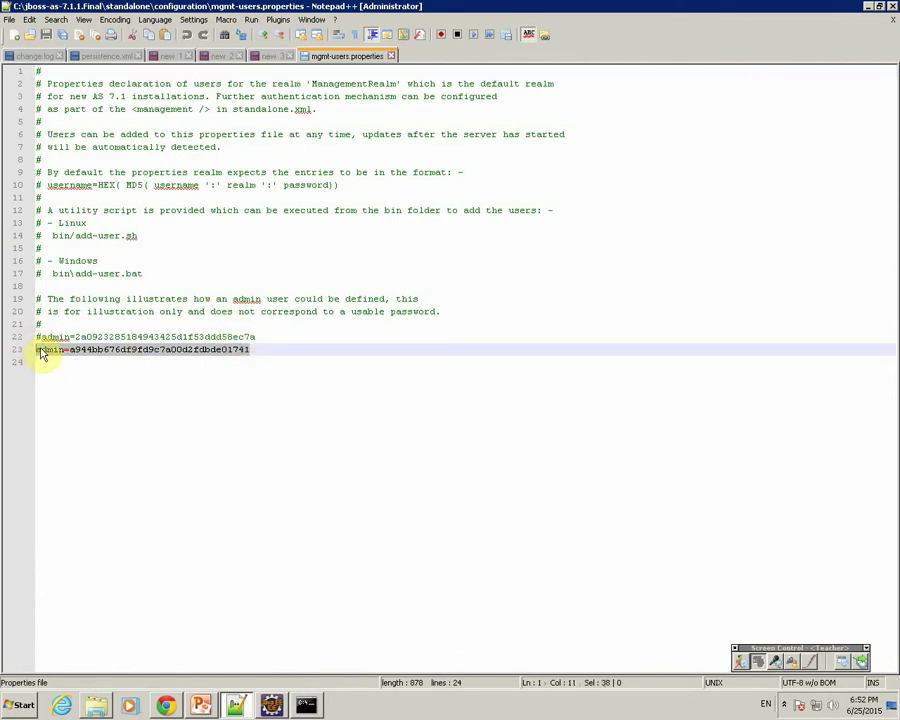
pyautogui.click(38, 350)
pyautogui.press('Delete')
pyautogui.doubleClick(42, 350)
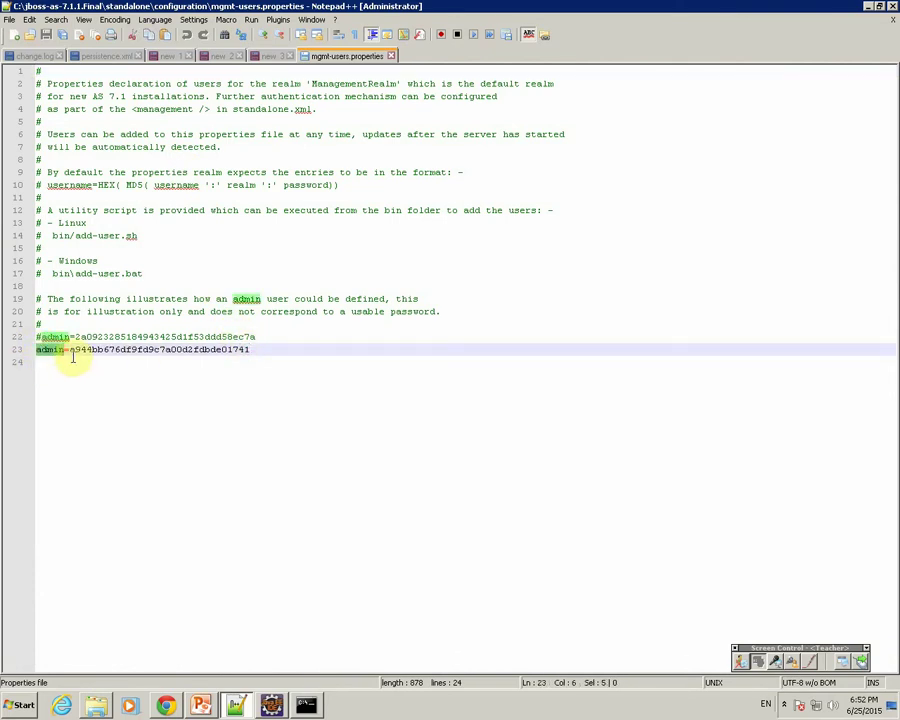
pyautogui.moveTo(70, 349); pyautogui.dragTo(250, 348)
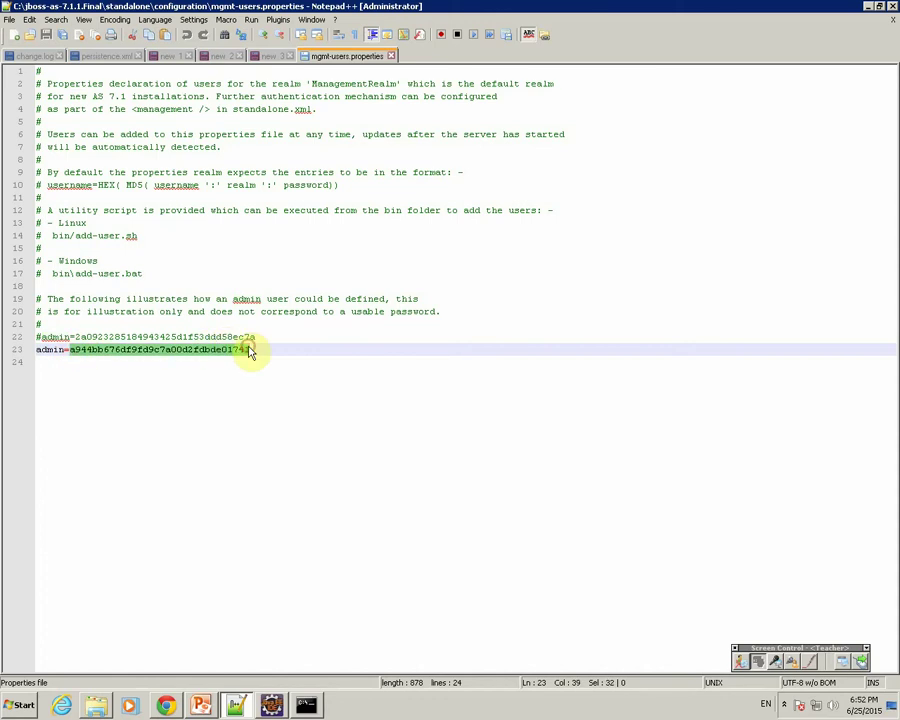
pyautogui.click(261, 355)
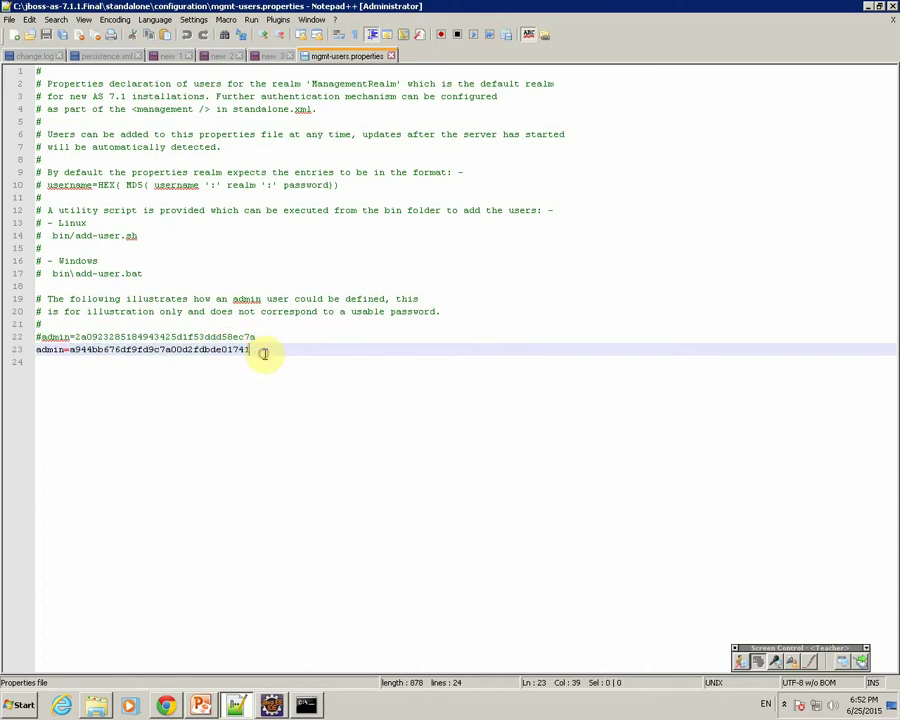
# Append a # comment noting the admin password to line 22 and save the file.
pyautogui.click(280, 337)
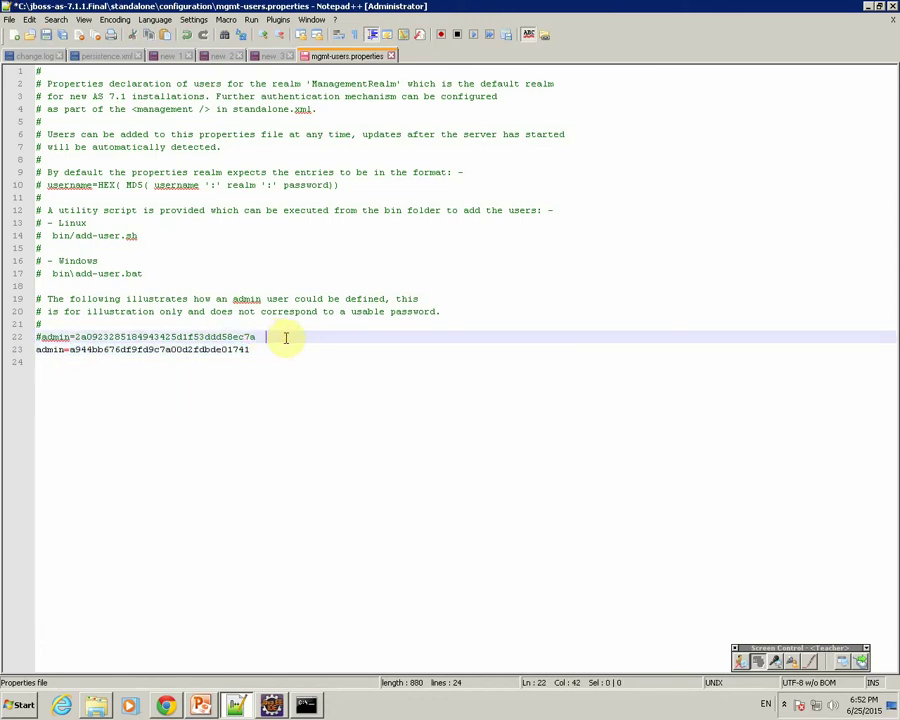
pyautogui.hotkey('ctrl', 's')
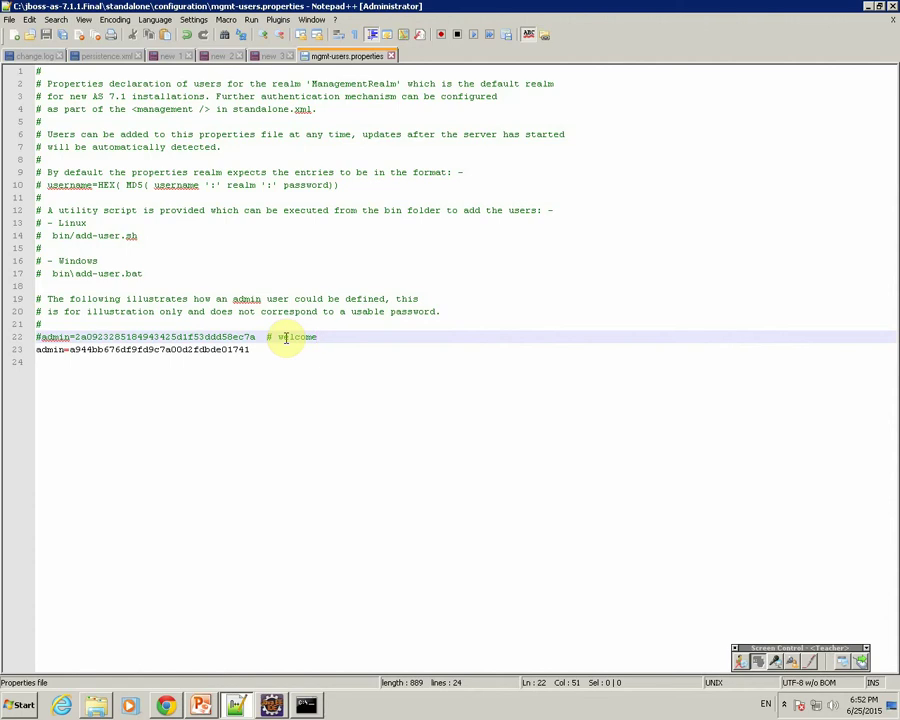
pyautogui.click(170, 707)
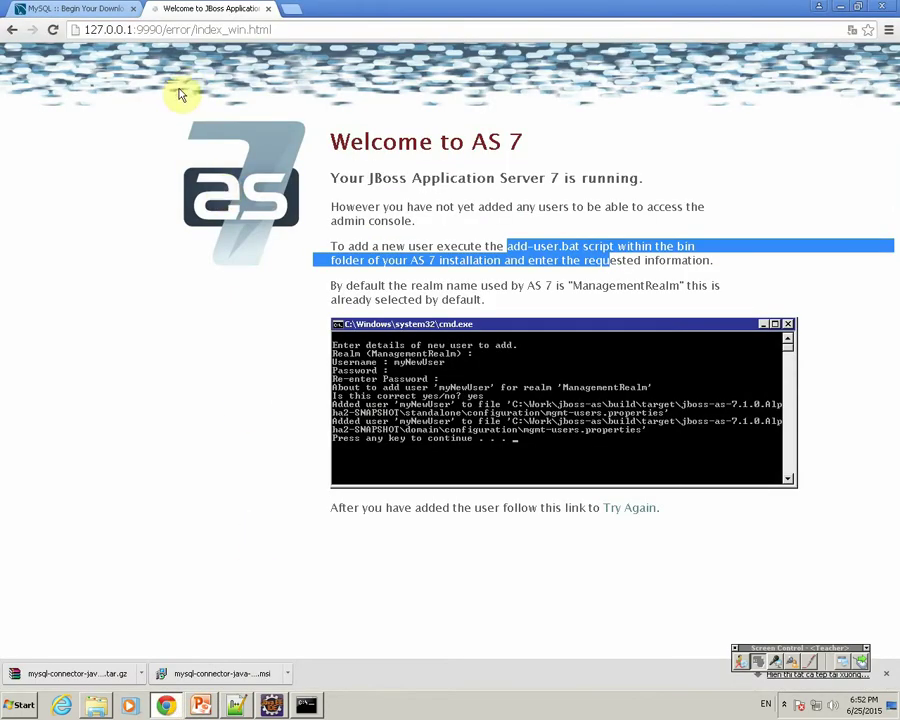
# Reload the welcome page, retry the console, and log in as admin with its password.
pyautogui.click(52, 30)
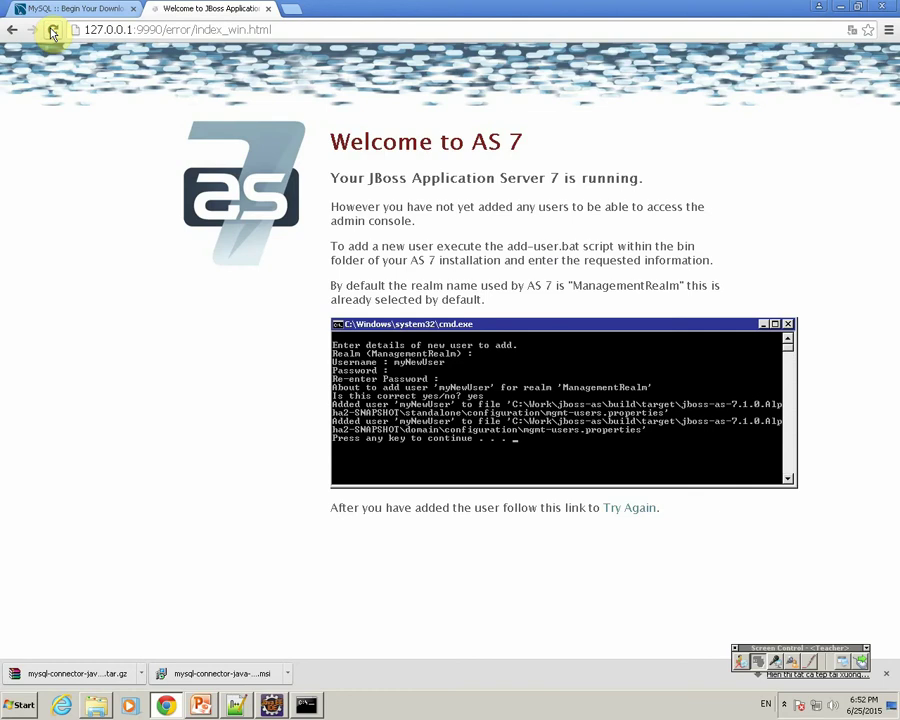
pyautogui.click(620, 512)
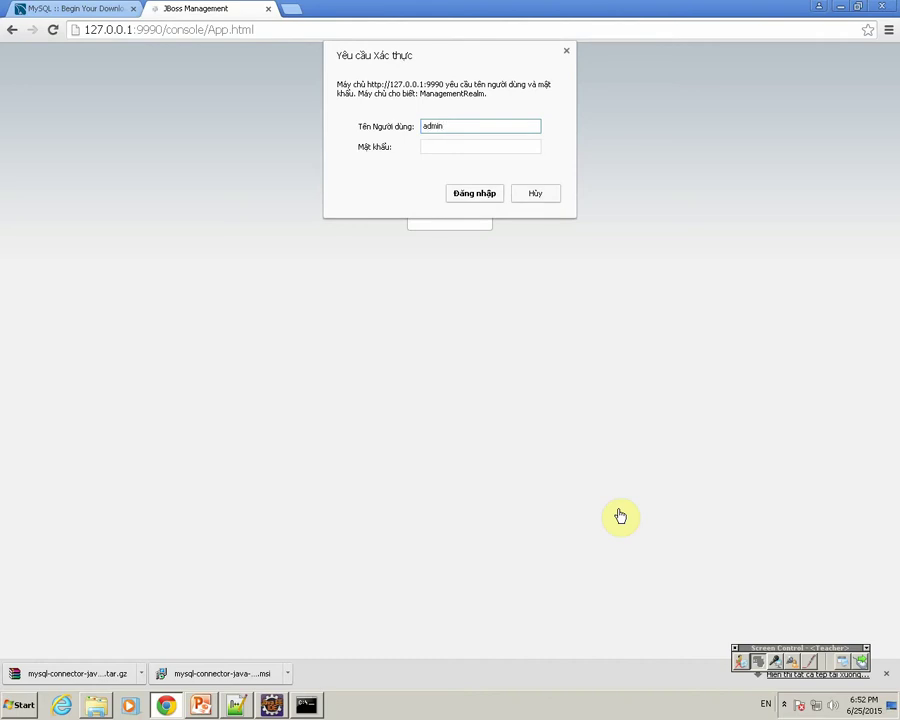
pyautogui.press('Tab')
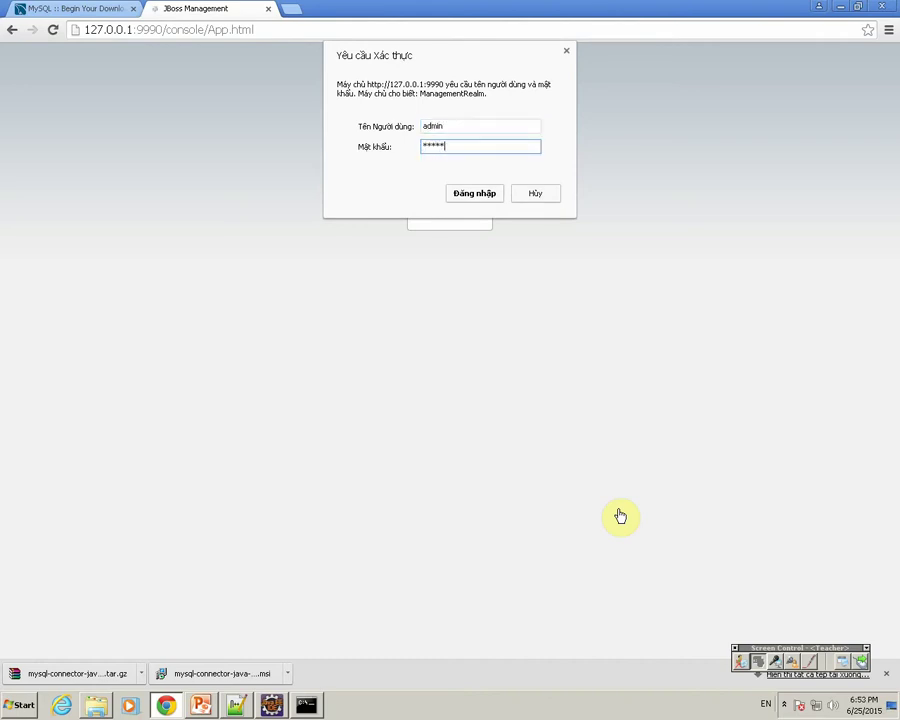
pyautogui.press('Return')
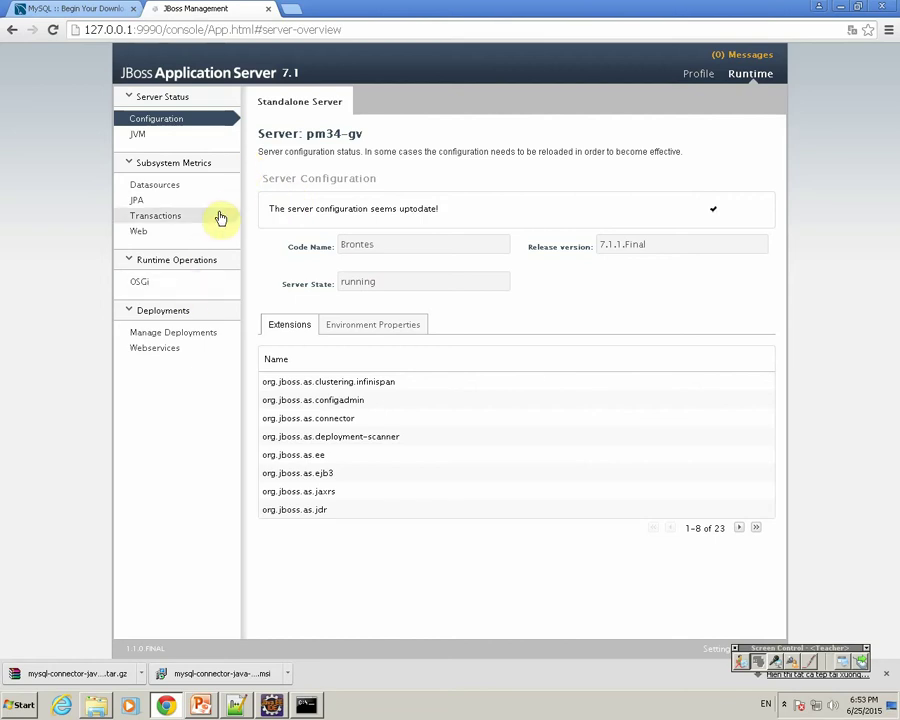
# Go from Datasources metrics to the Profile datasource configuration and start adding a datasource.
pyautogui.click(168, 192)
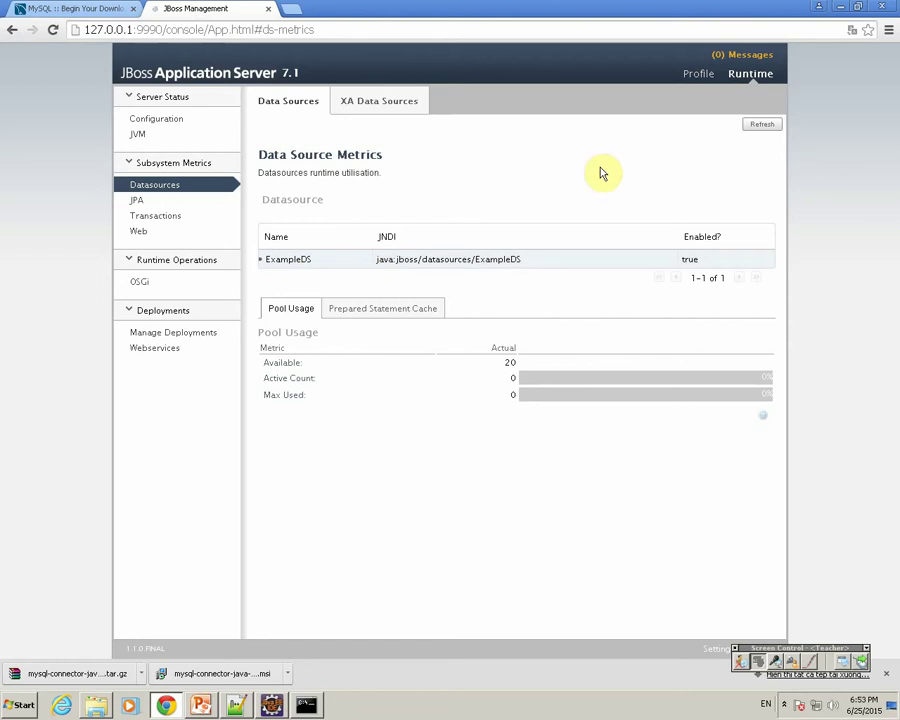
pyautogui.click(697, 78)
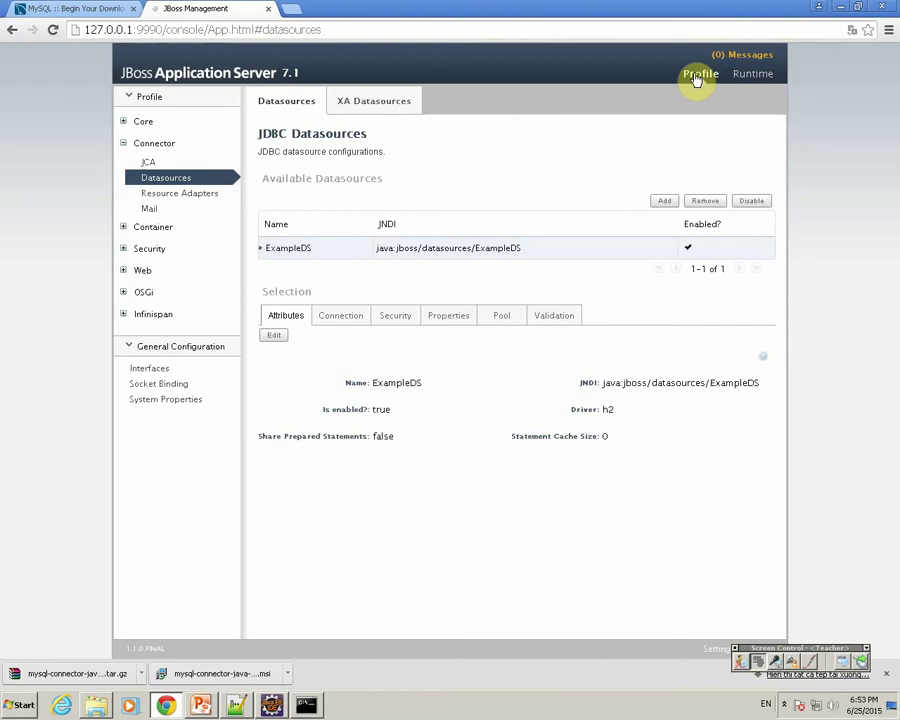
pyautogui.click(665, 203)
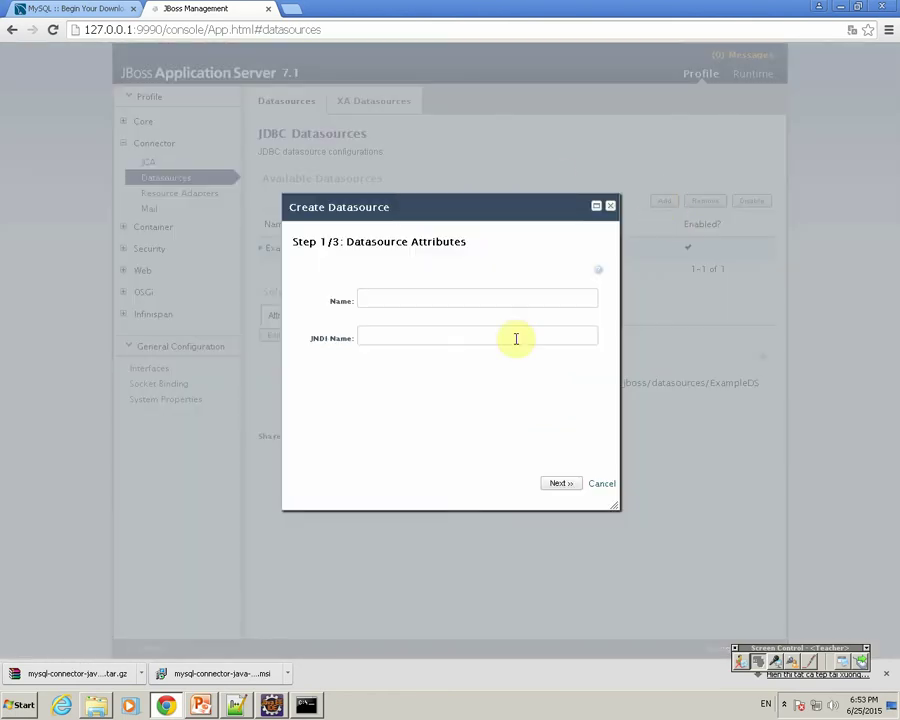
# Enter the datasource Name and JNDI Name and advance to the driver choice.
pyautogui.click(374, 300)
pyautogui.click(367, 338)
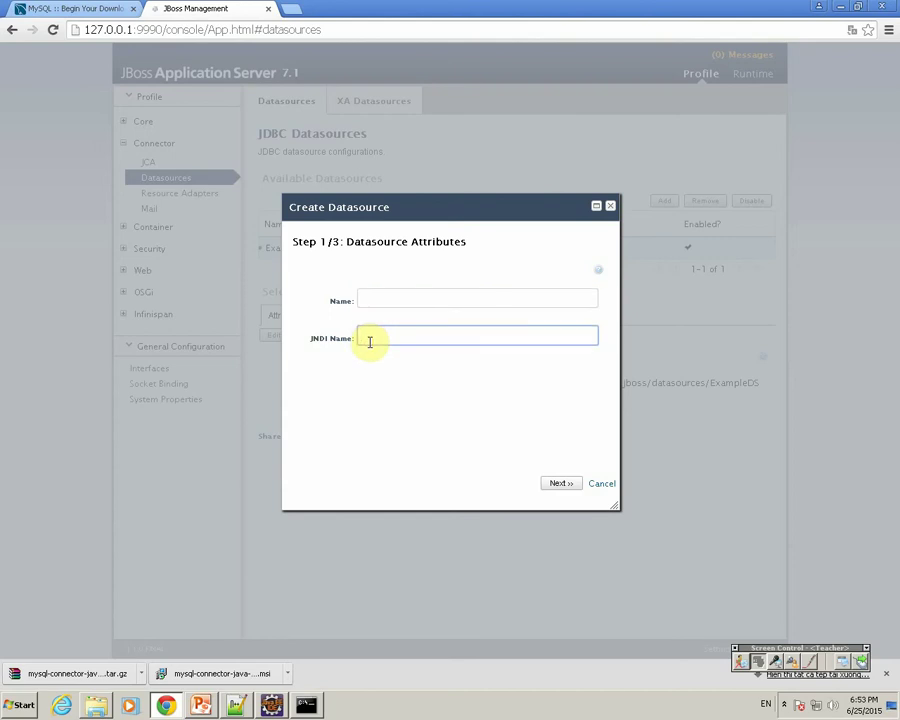
pyautogui.click(371, 297)
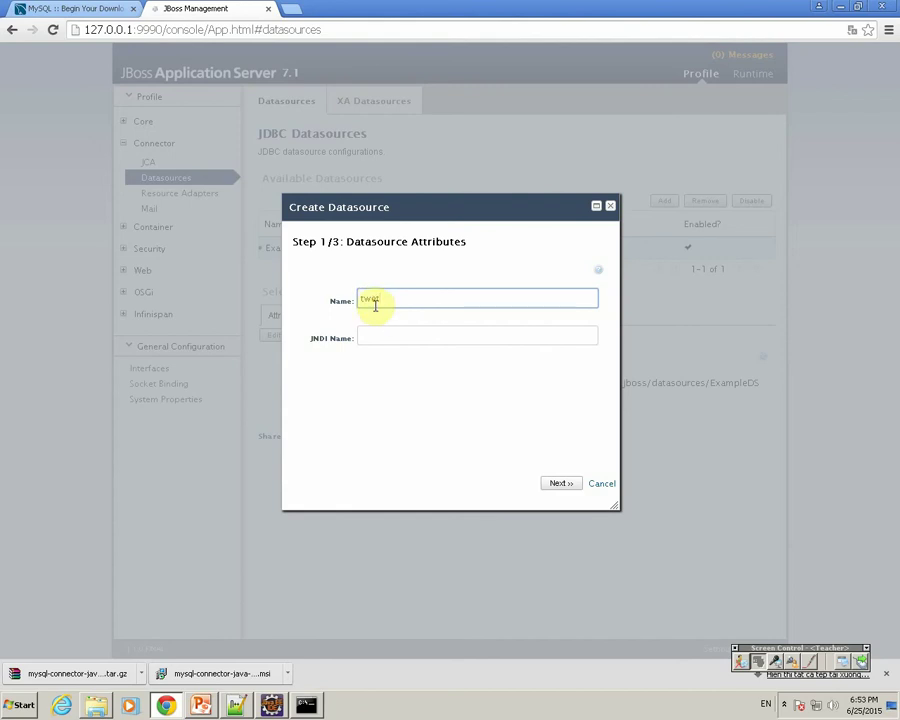
pyautogui.click(369, 336)
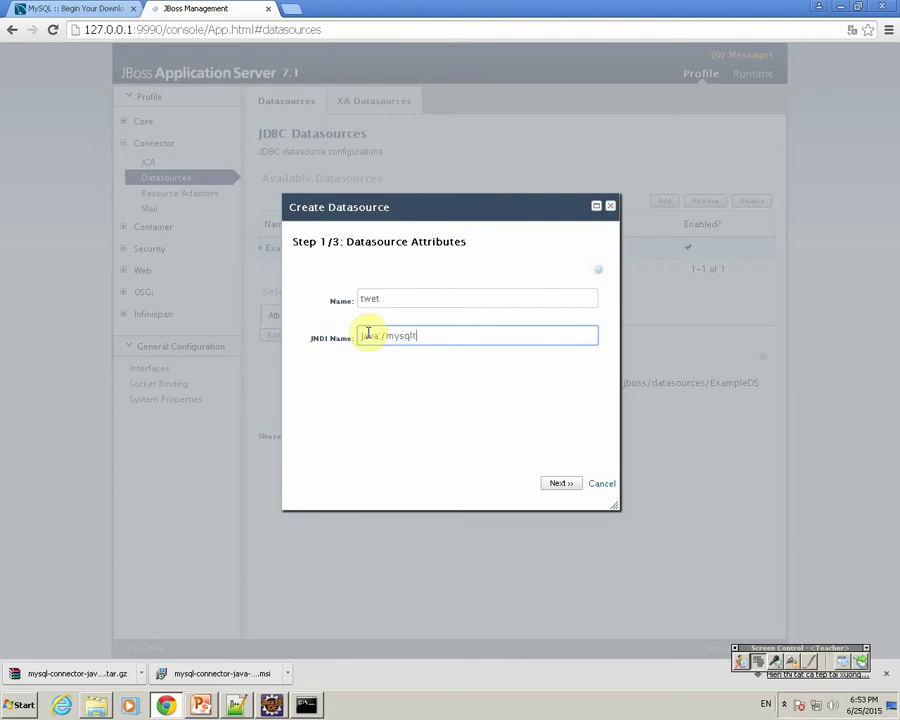
pyautogui.click(560, 483)
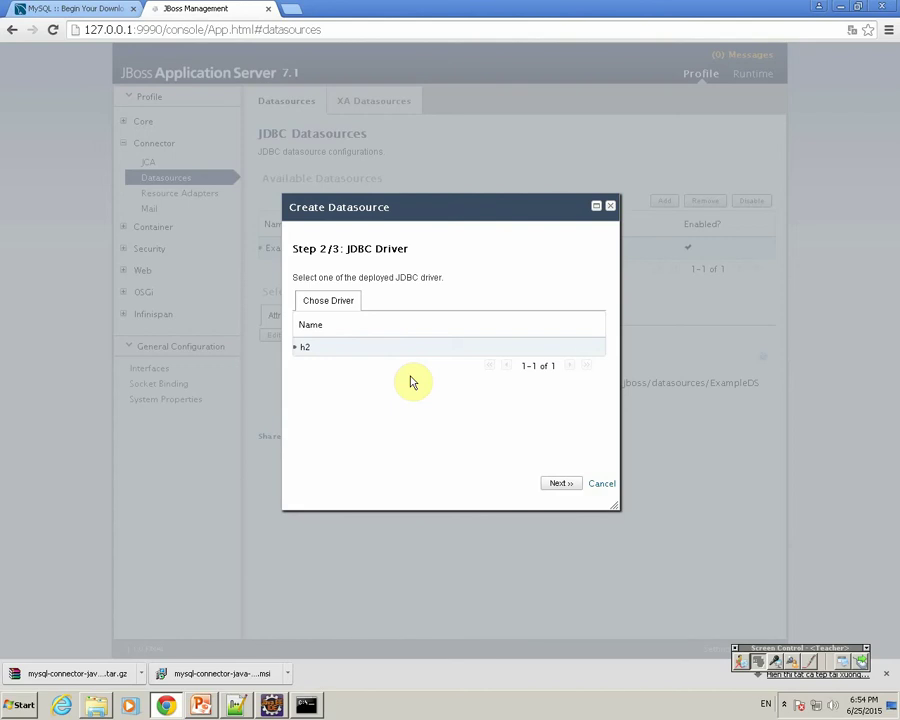
# Cancel the wizard since only h2 is offered, and show Downloads in Explorer.
pyautogui.click(600, 483)
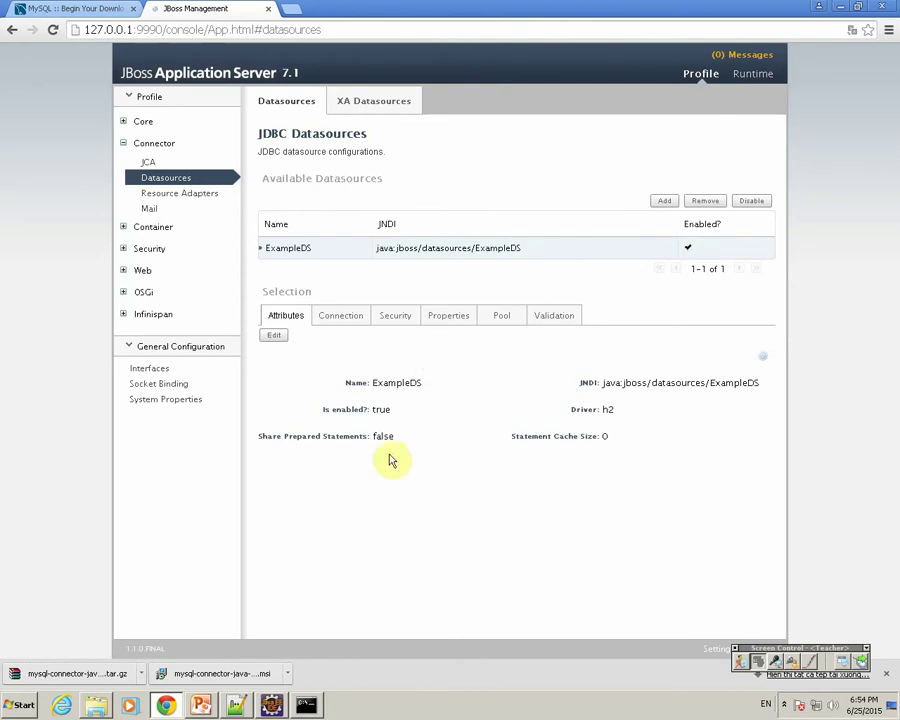
pyautogui.click(100, 708)
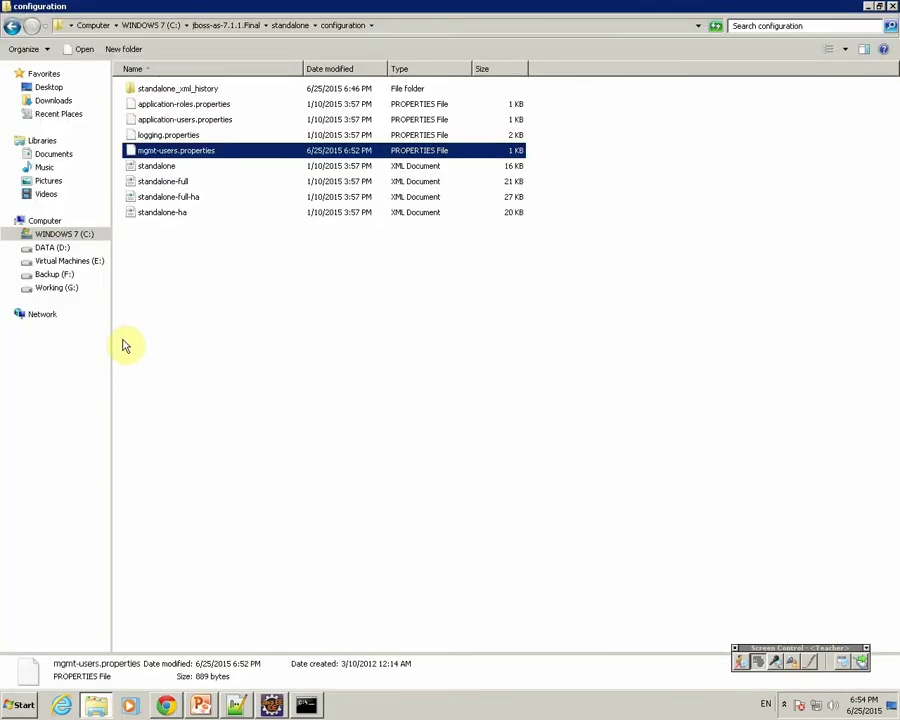
pyautogui.click(54, 101)
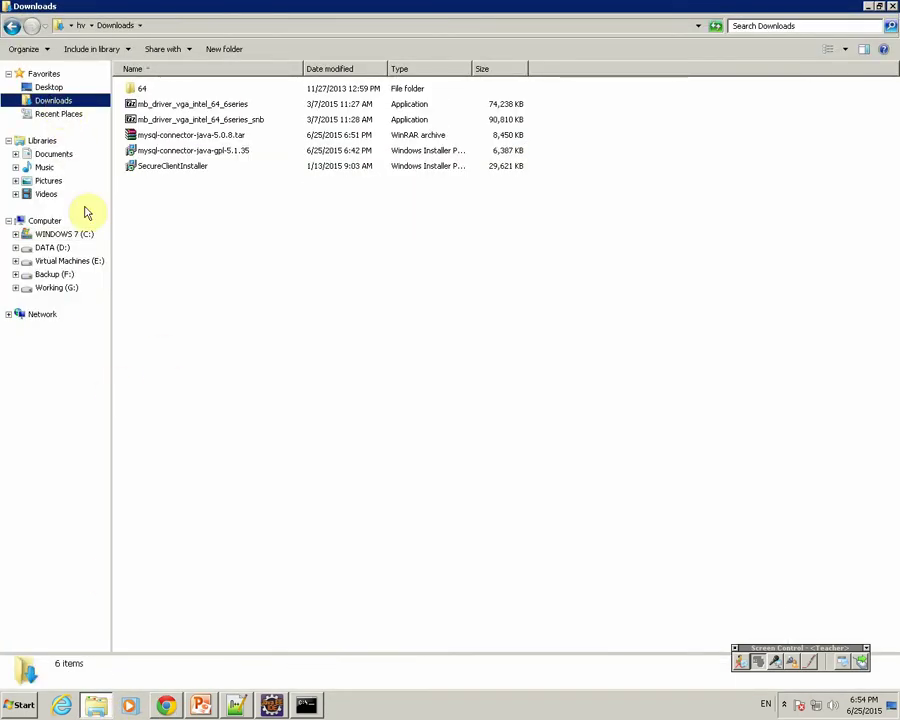
# Extract mysql-connector-java-5.0.8.tar to its own folder and select the -bin jar inside.
pyautogui.click(200, 137)
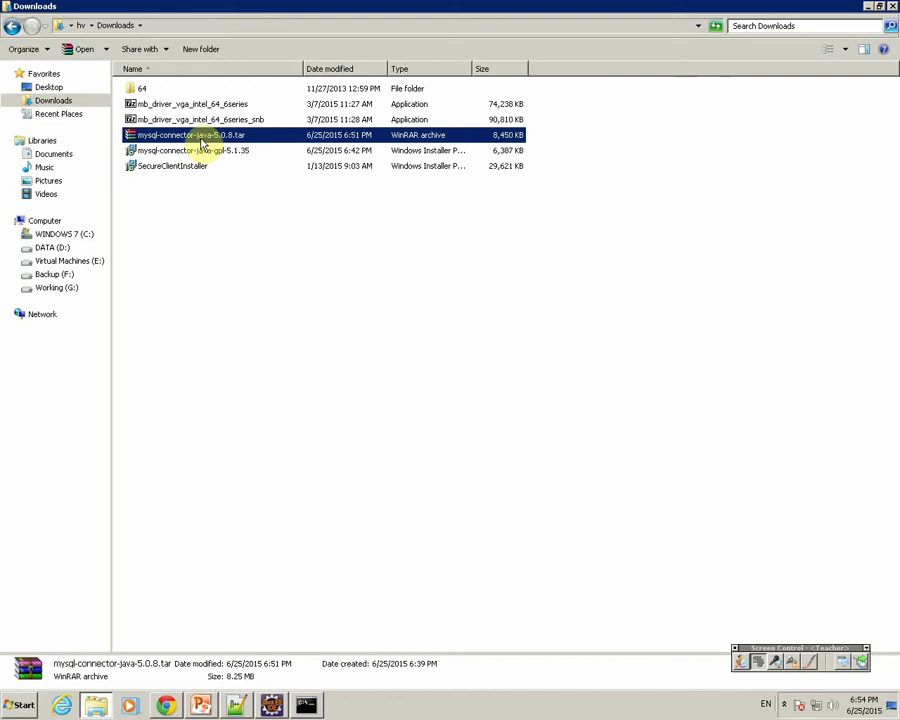
pyautogui.rightClick(202, 141)
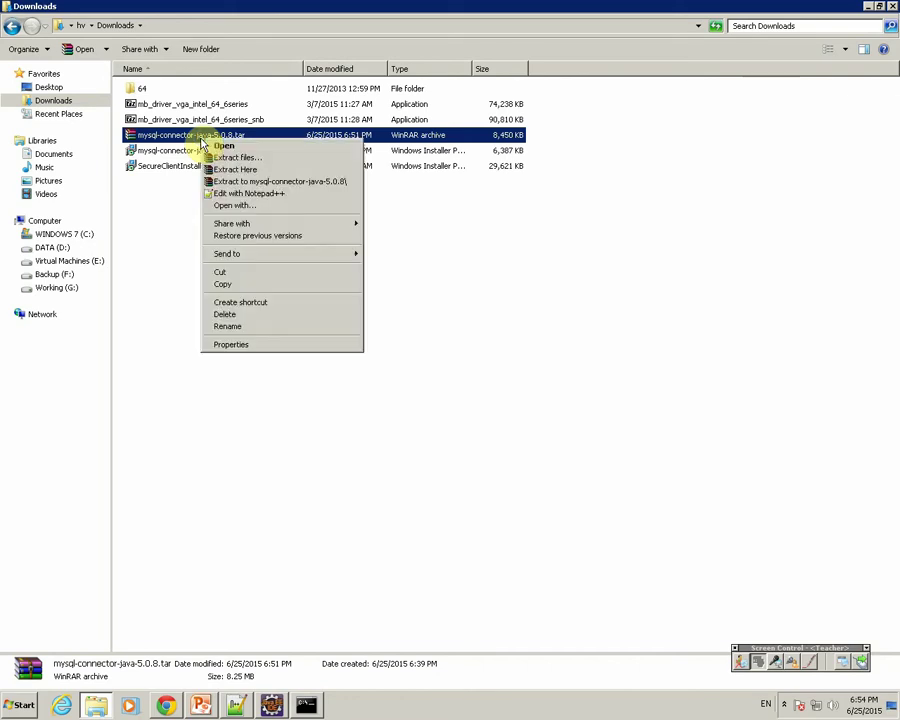
pyautogui.click(231, 176)
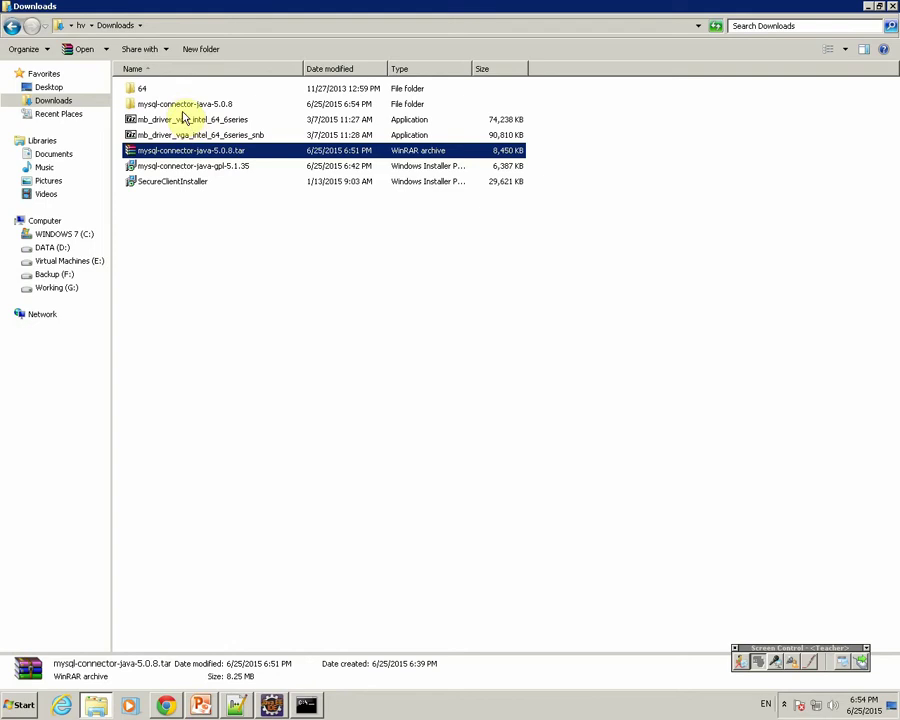
pyautogui.doubleClick(182, 104)
pyautogui.click(213, 200)
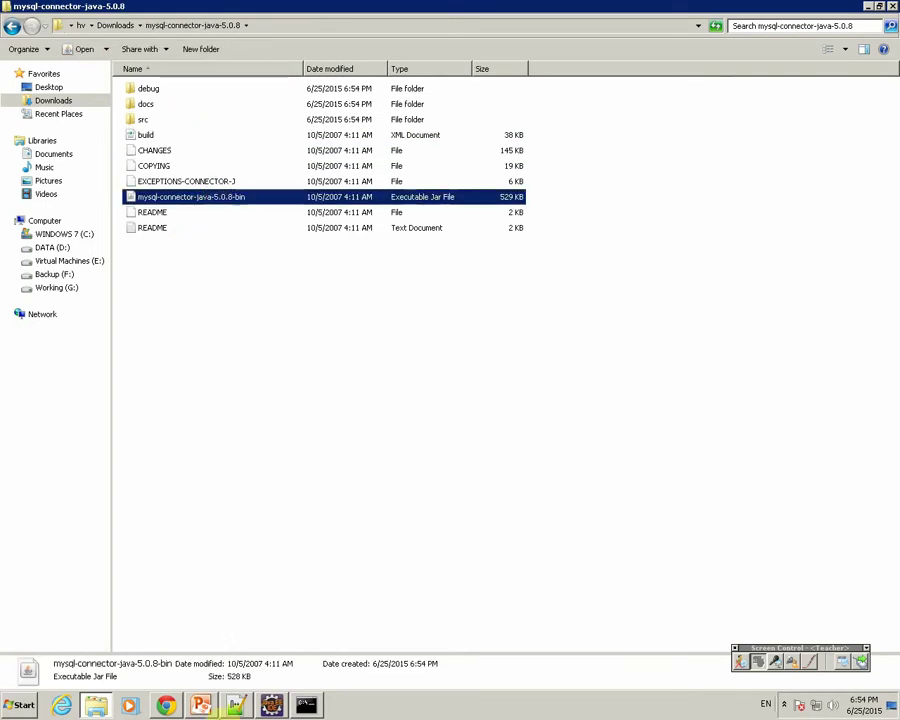
# Start a new dash-prefixed line in the new 3 notes, then go back to the extracted connector folder.
pyautogui.click(235, 706)
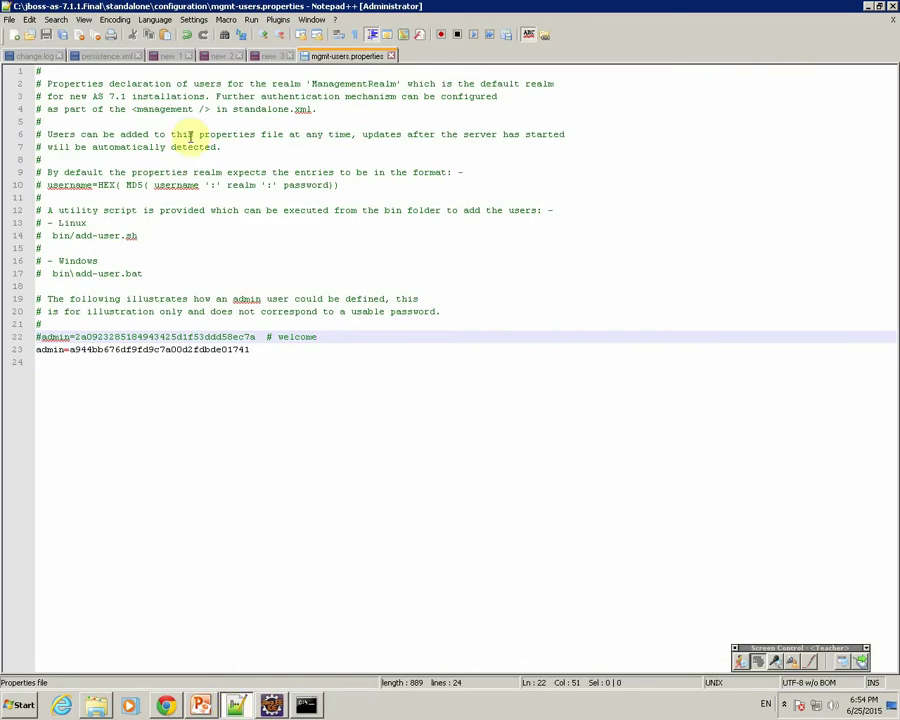
pyautogui.click(266, 57)
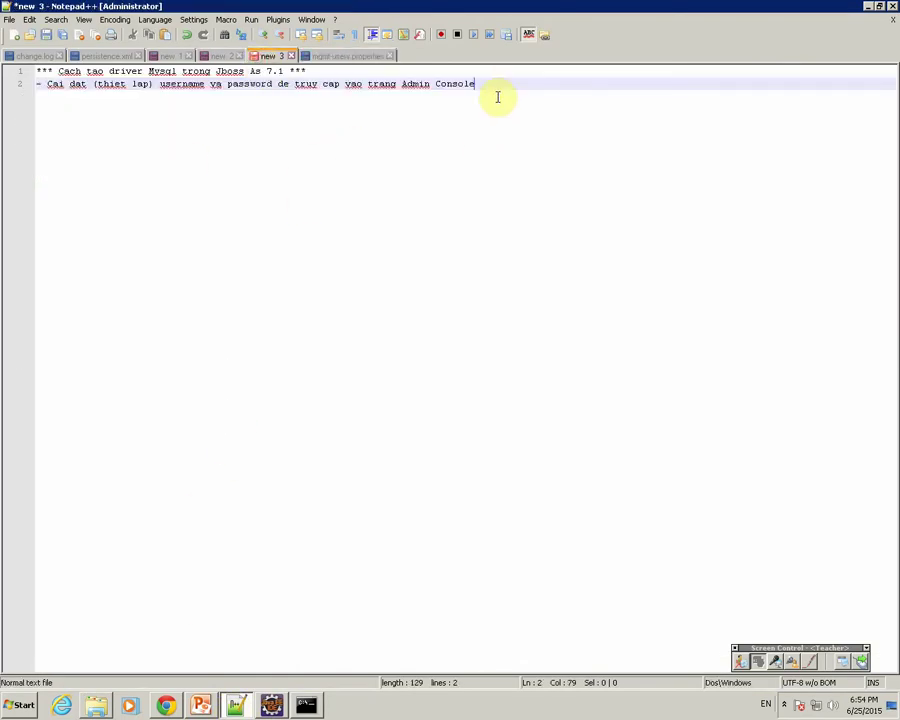
pyautogui.press('Return')
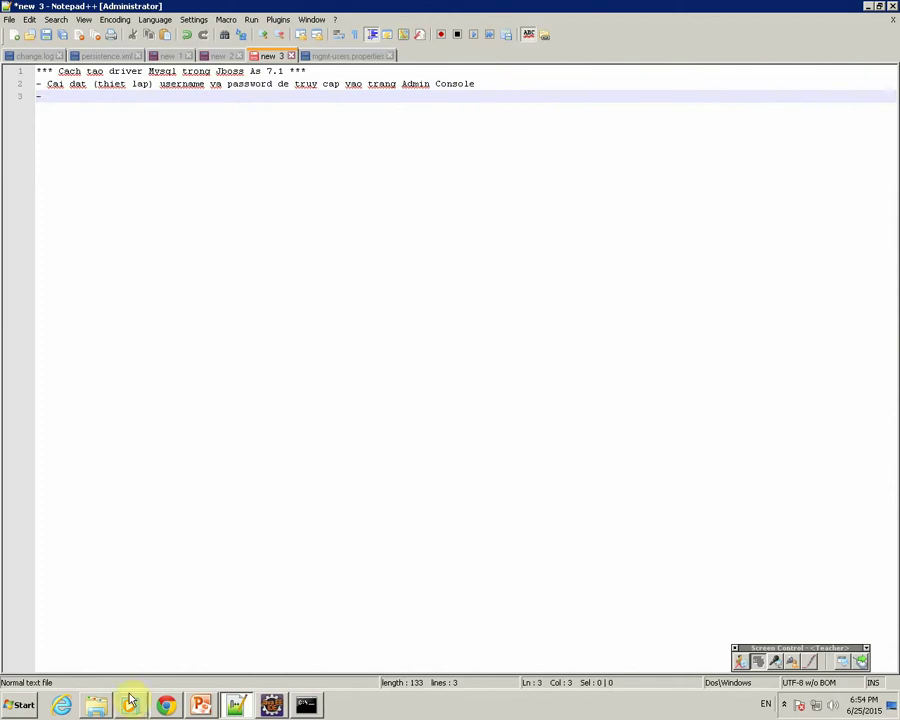
pyautogui.click(101, 708)
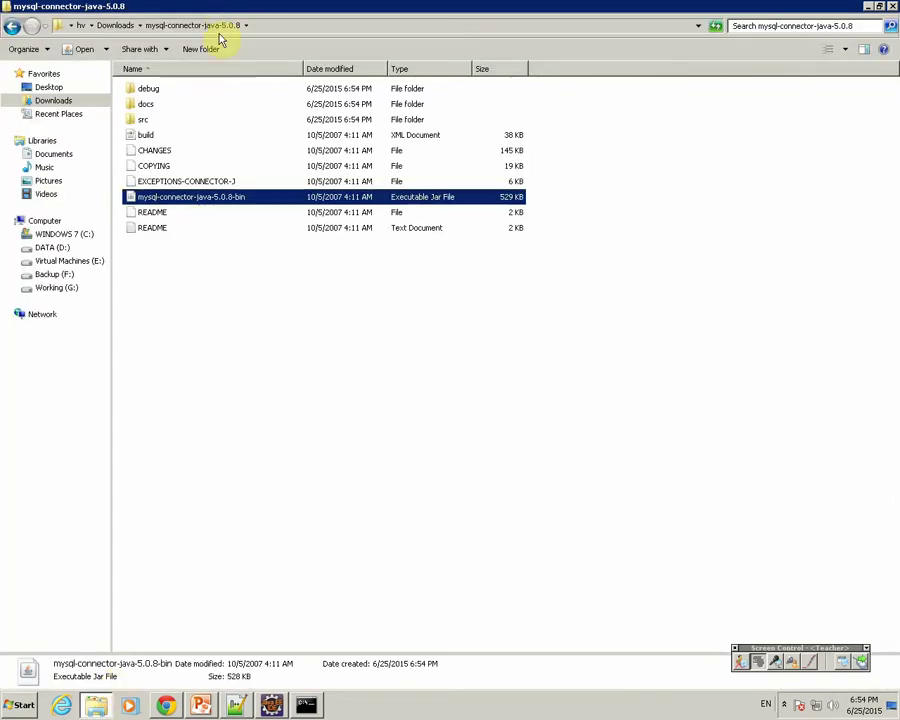
# Browse to C:\jboss-as-7.1.1.Final\modules\com\h2database\h2\main, then switch back to the notes.
pyautogui.click(60, 235)
pyautogui.doubleClick(172, 136)
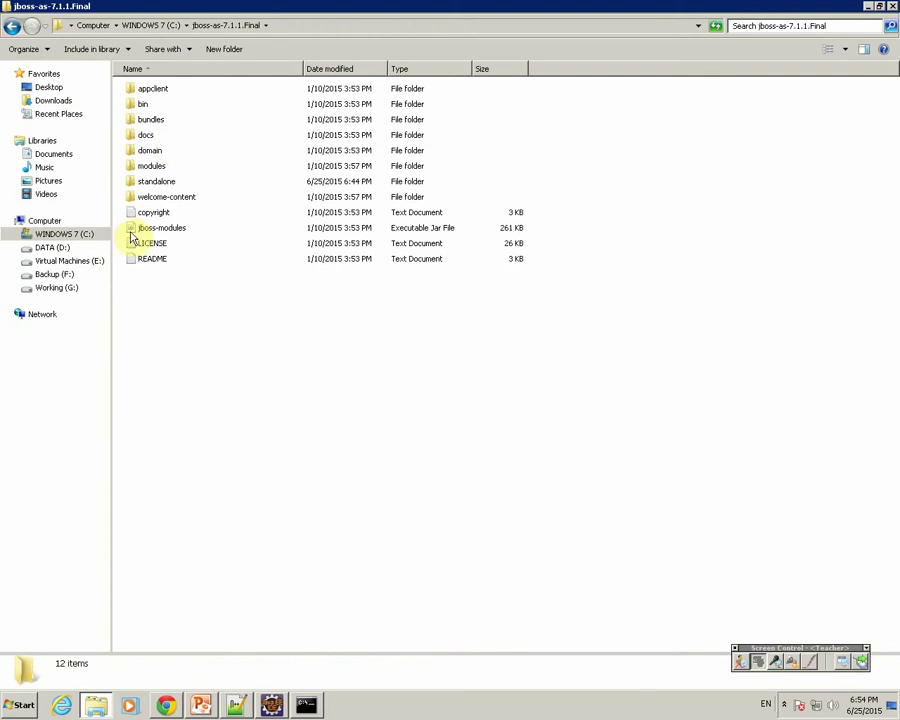
pyautogui.doubleClick(149, 170)
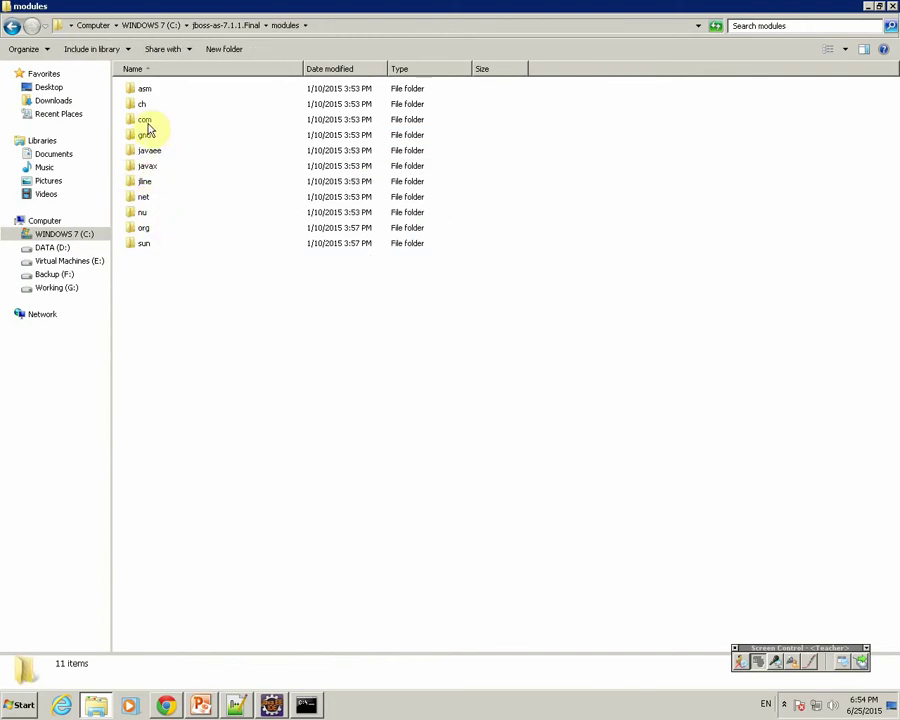
pyautogui.click(146, 122)
pyautogui.doubleClick(145, 122)
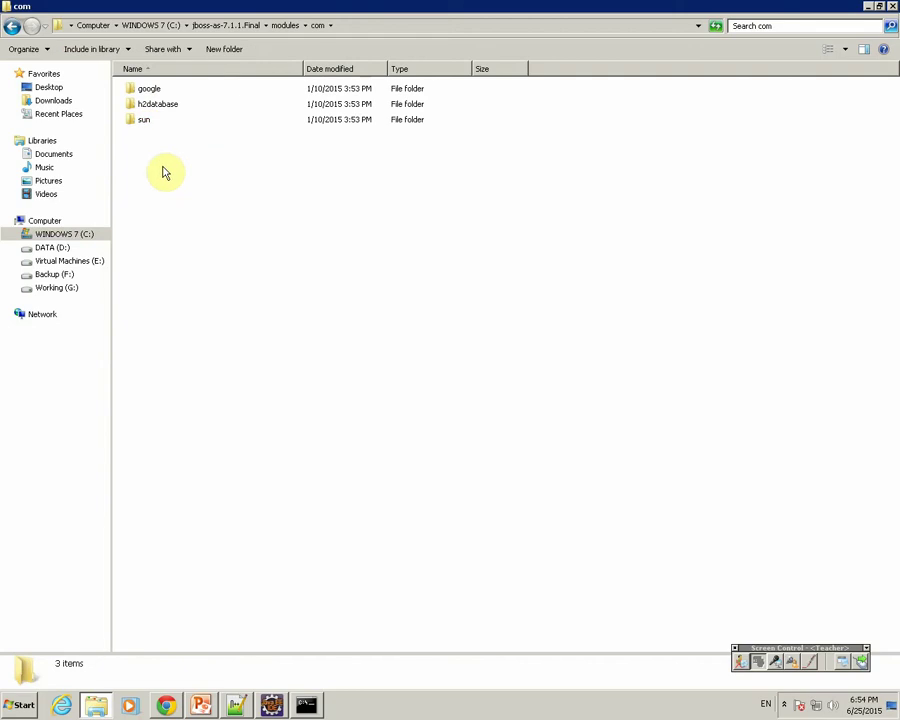
pyautogui.doubleClick(156, 106)
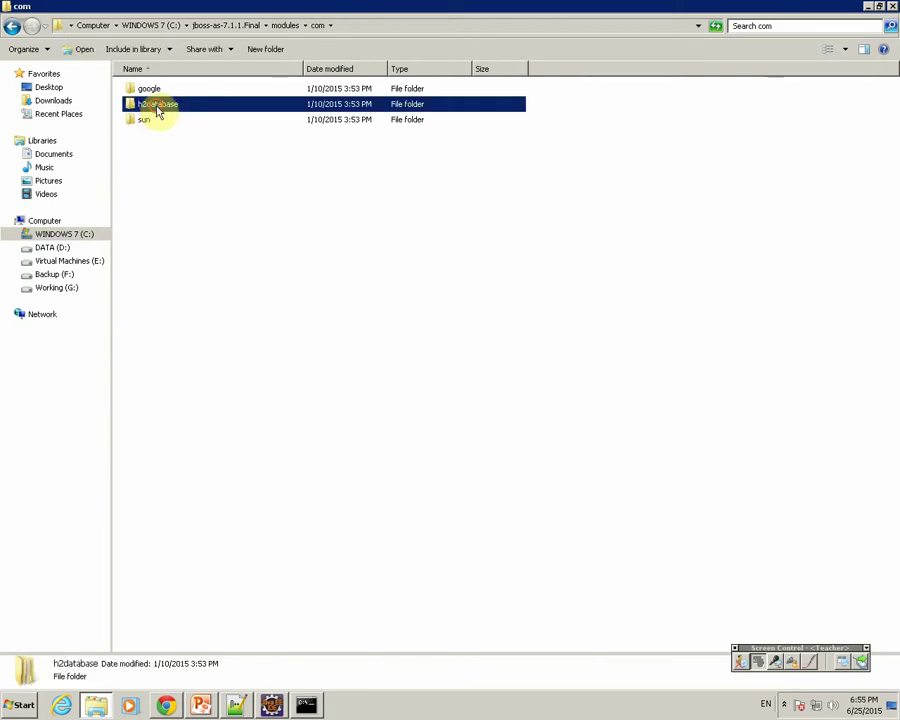
pyautogui.doubleClick(141, 90)
pyautogui.doubleClick(144, 92)
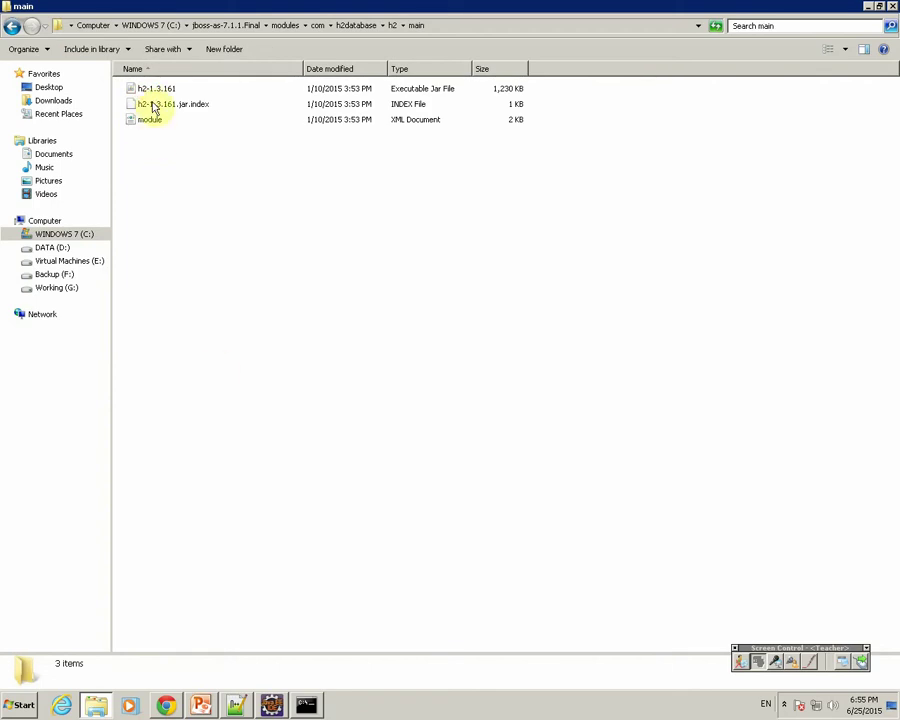
pyautogui.hotkey('alt', 'Tab')
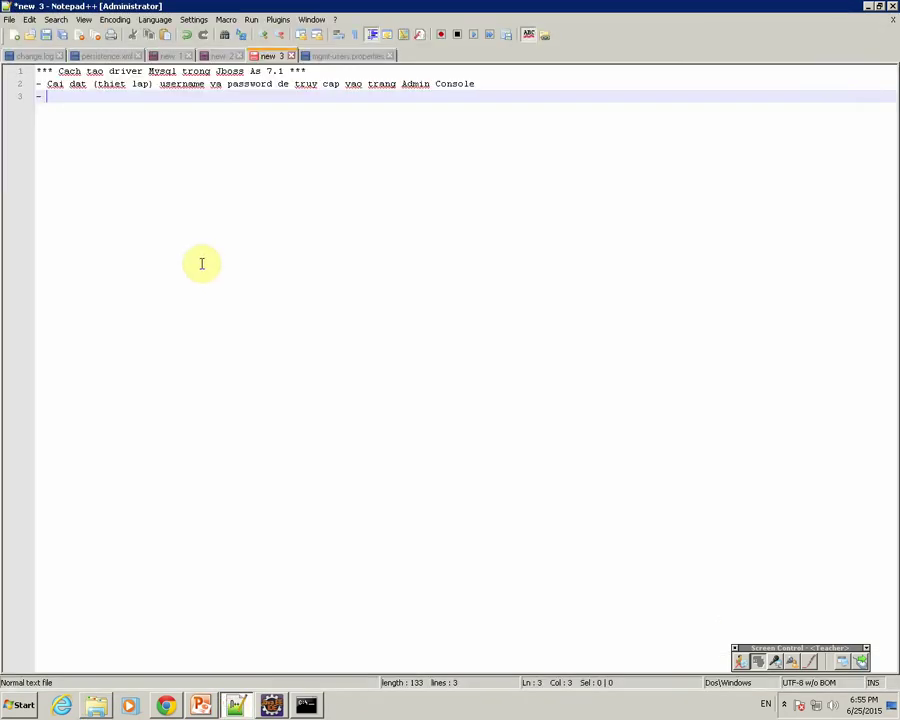
# Write note line 3 as 'Tao thu muc va copy file vao thu muc vua tao'.
pyautogui.write('Tao thu muc')
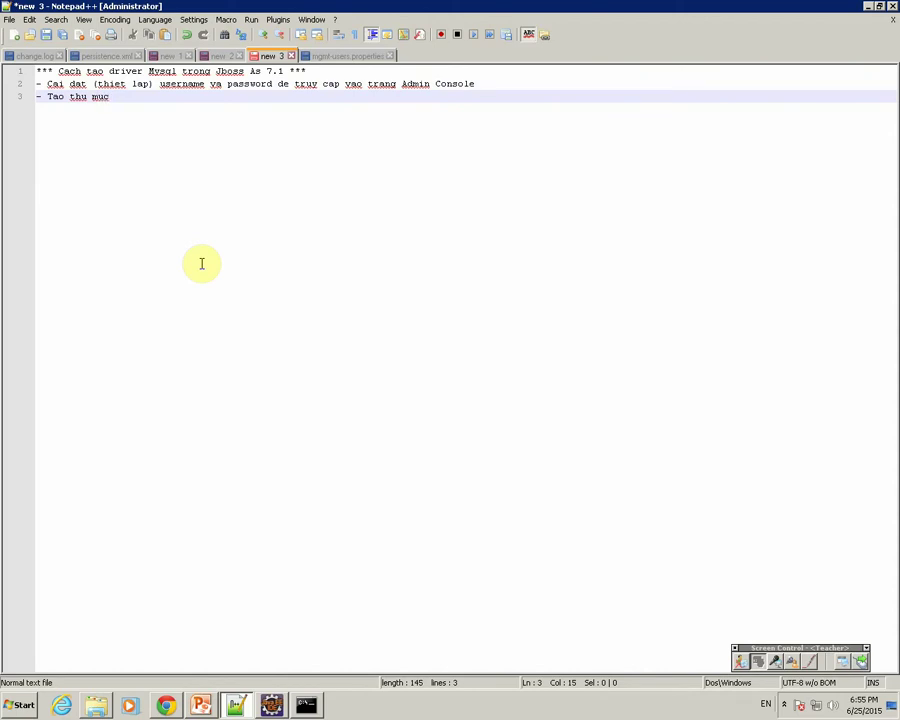
pyautogui.write(' va cau ')
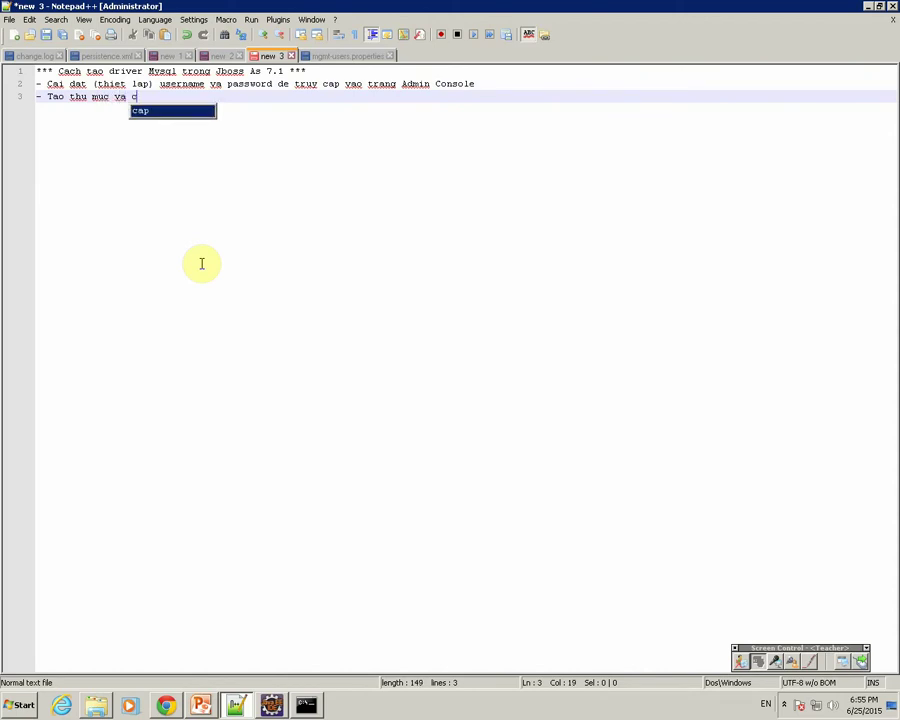
pyautogui.write('hinh cac')
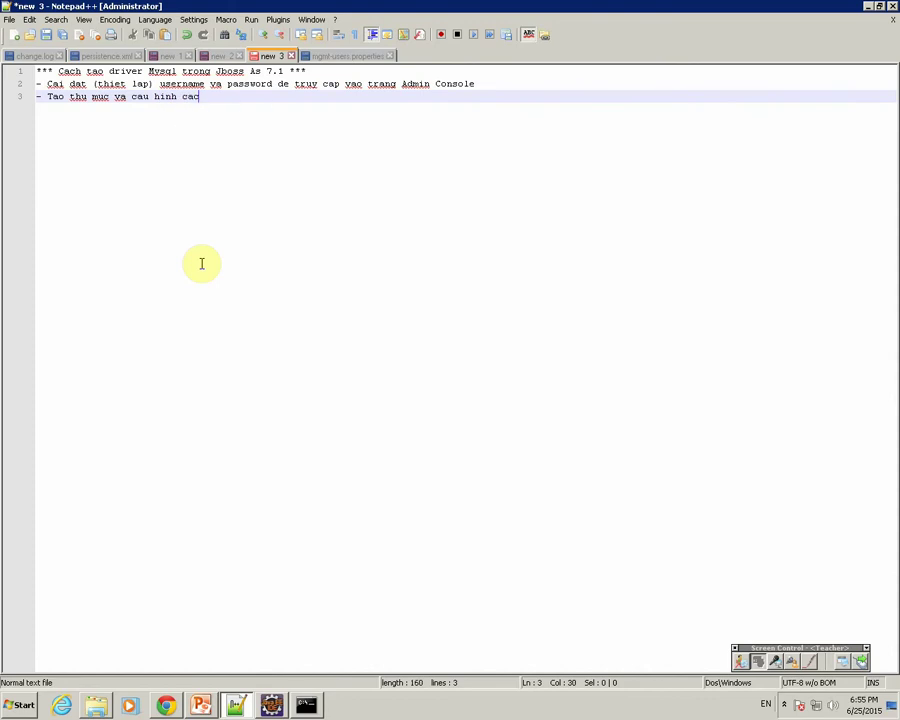
pyautogui.press('BackSpace')
pyautogui.press('BackSpace')
pyautogui.press('BackSpace')
pyautogui.press('BackSpace')
pyautogui.press('BackSpace')
pyautogui.press('BackSpace')
pyautogui.press('BackSpace')
pyautogui.press('BackSpace')
pyautogui.press('BackSpace')
pyautogui.press('BackSpace')
pyautogui.press('BackSpace')
pyautogui.press('BackSpace')
pyautogui.write('op y fiile vao thu muc v')
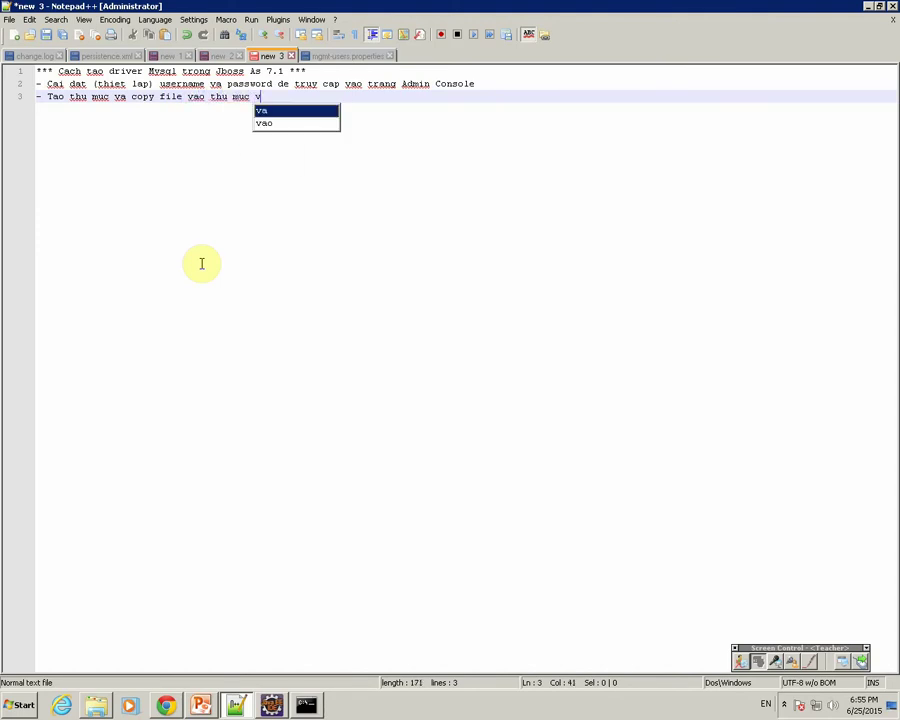
pyautogui.write('ua tao')
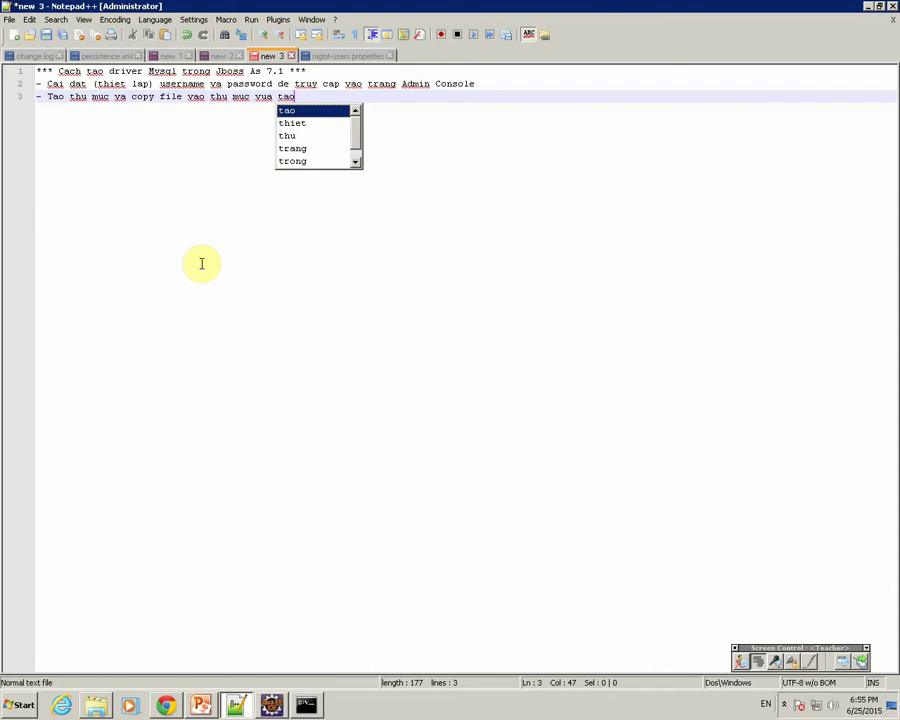
pyautogui.click(98, 705)
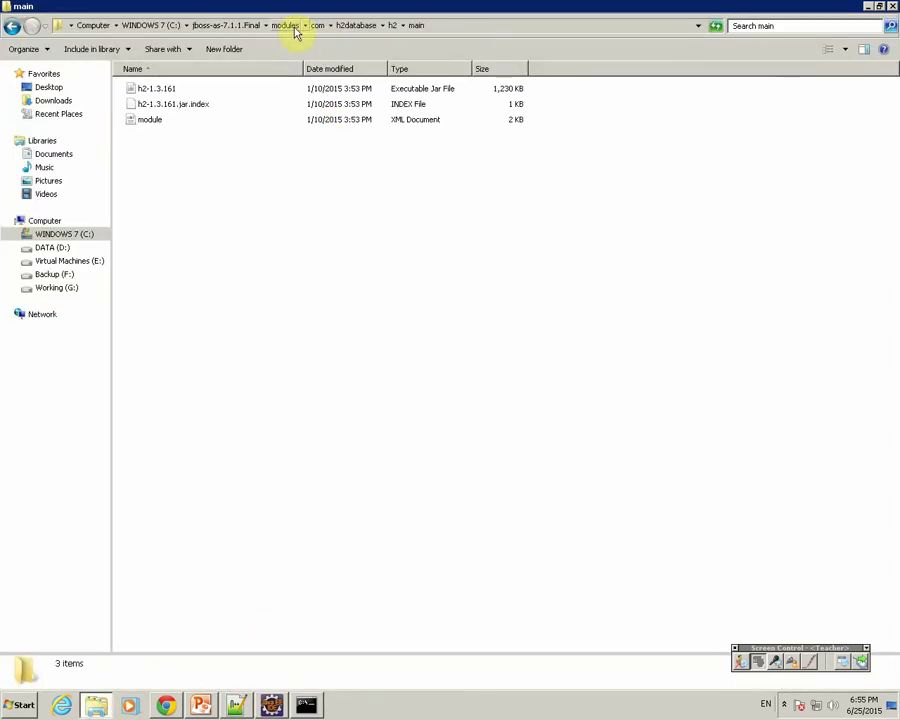
# Create a new folder named mysql inside JBoss's modules\com folder.
pyautogui.click(362, 30)
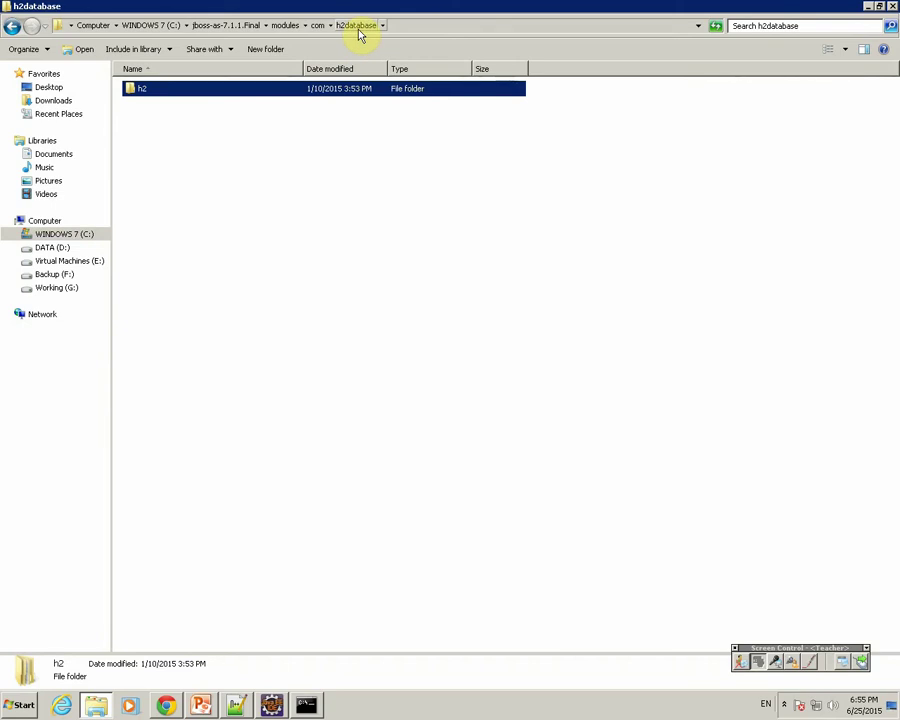
pyautogui.click(319, 28)
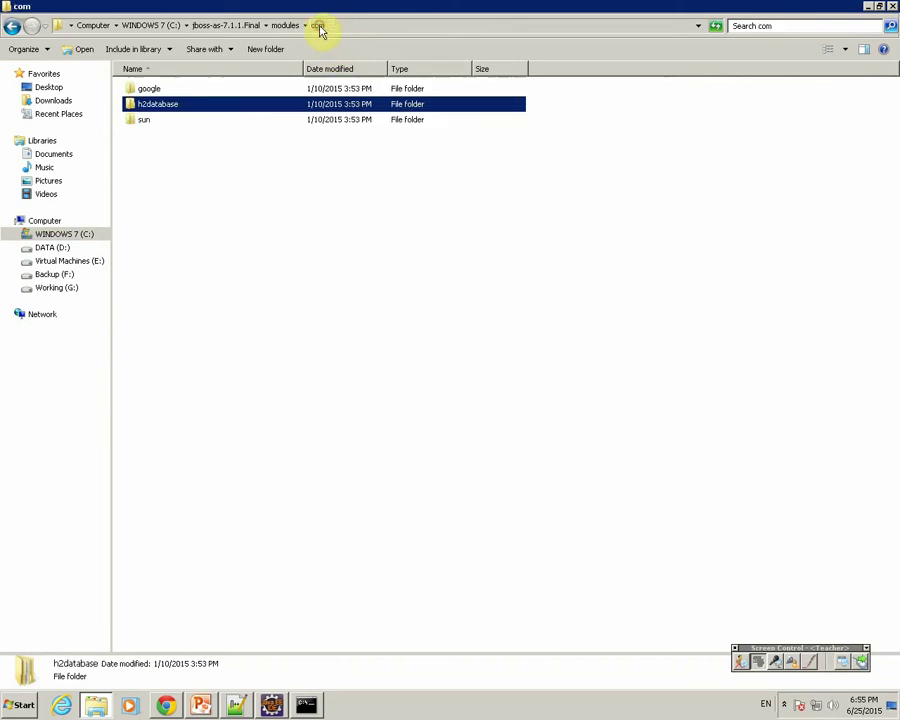
pyautogui.rightClick(214, 171)
pyautogui.moveTo(236, 309)
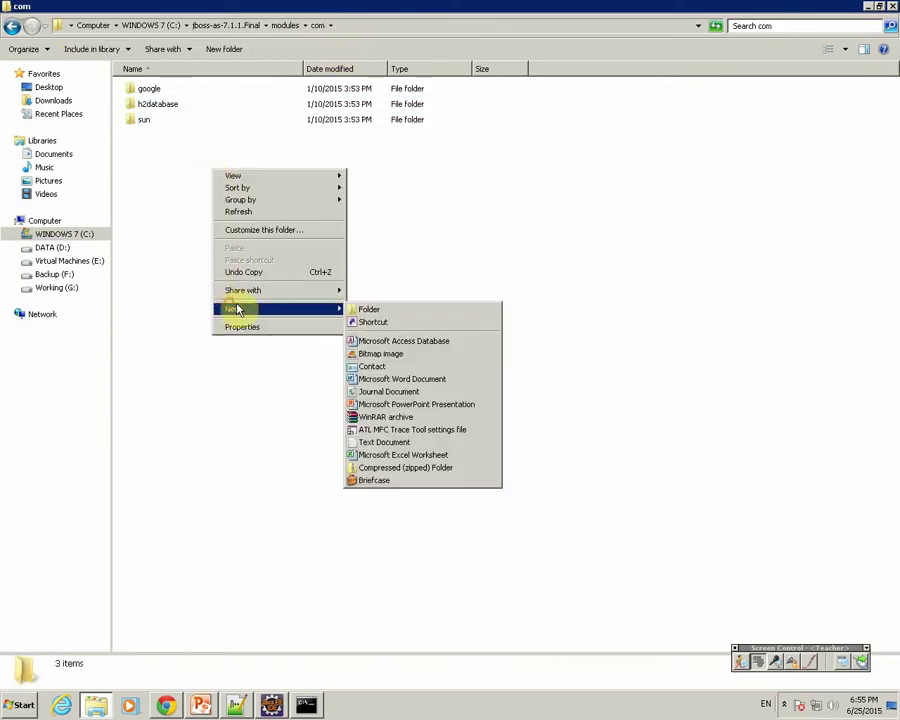
pyautogui.click(360, 309)
pyautogui.write('my')
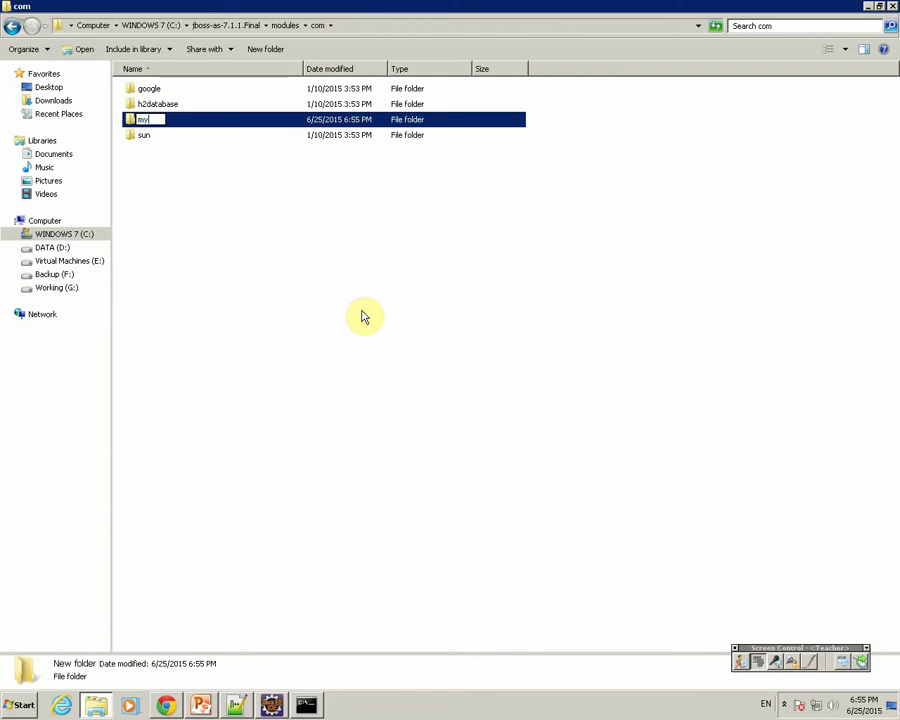
pyautogui.write('sql')
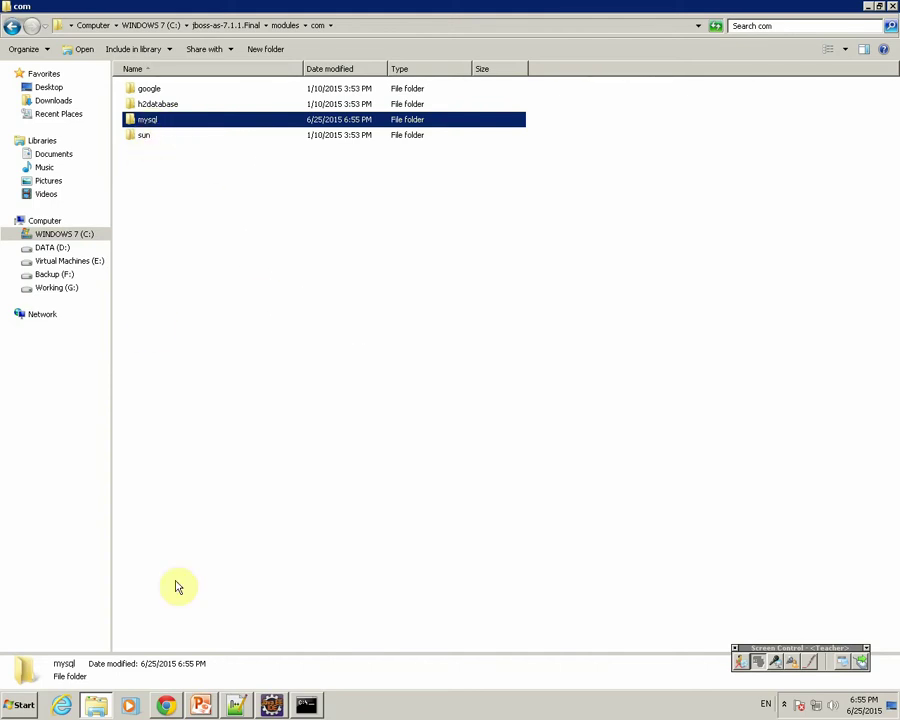
# Check the management console and Eclipse log, then reopen h2database\h2 to view its main folder.
pyautogui.click(166, 704)
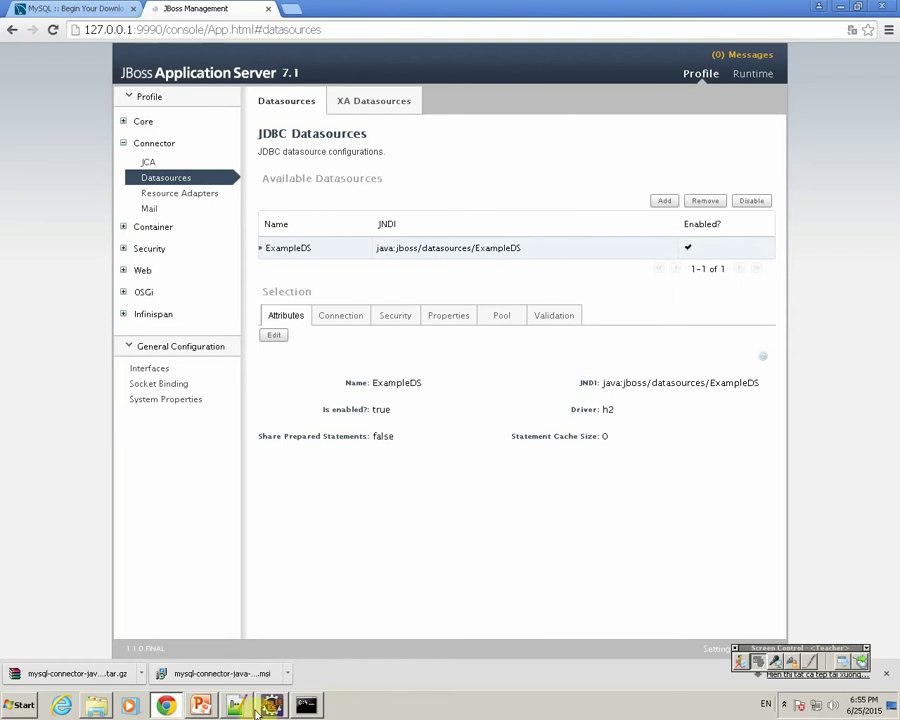
pyautogui.click(271, 705)
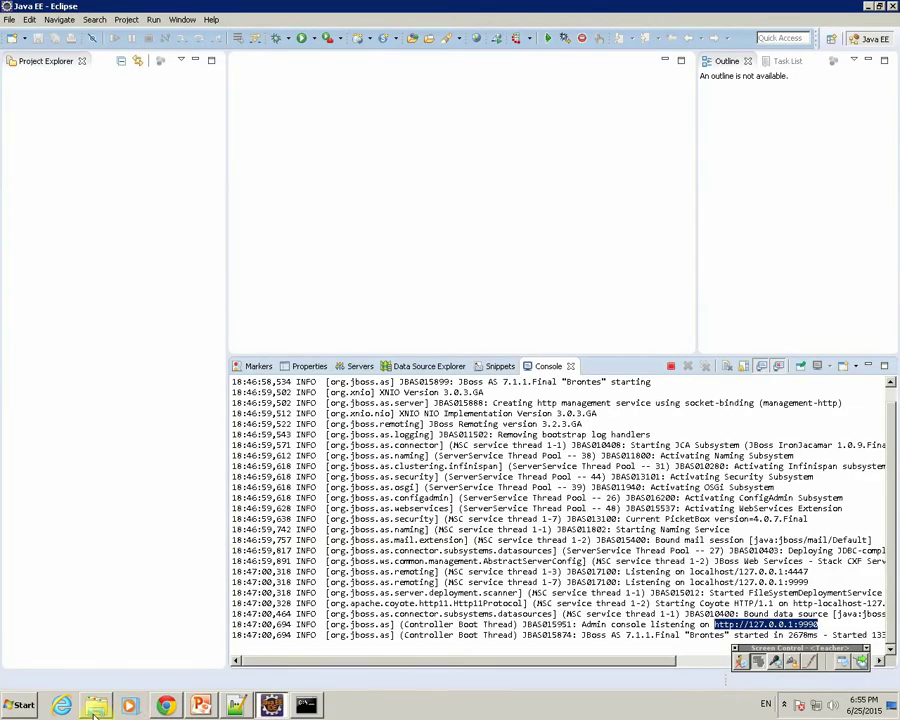
pyautogui.hotkey('alt', 'Tab')
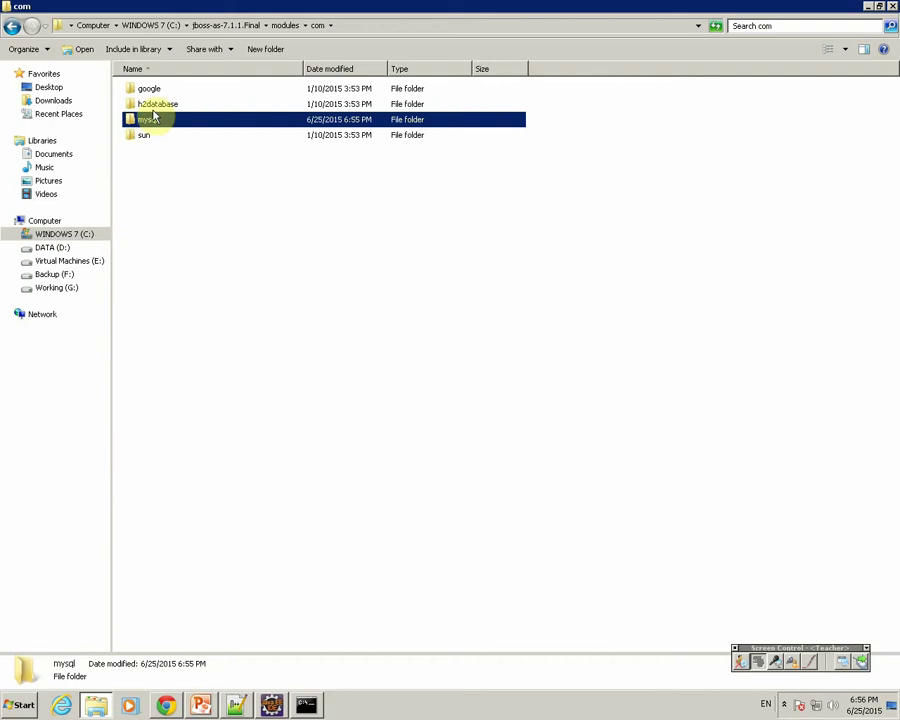
pyautogui.doubleClick(155, 104)
pyautogui.doubleClick(148, 97)
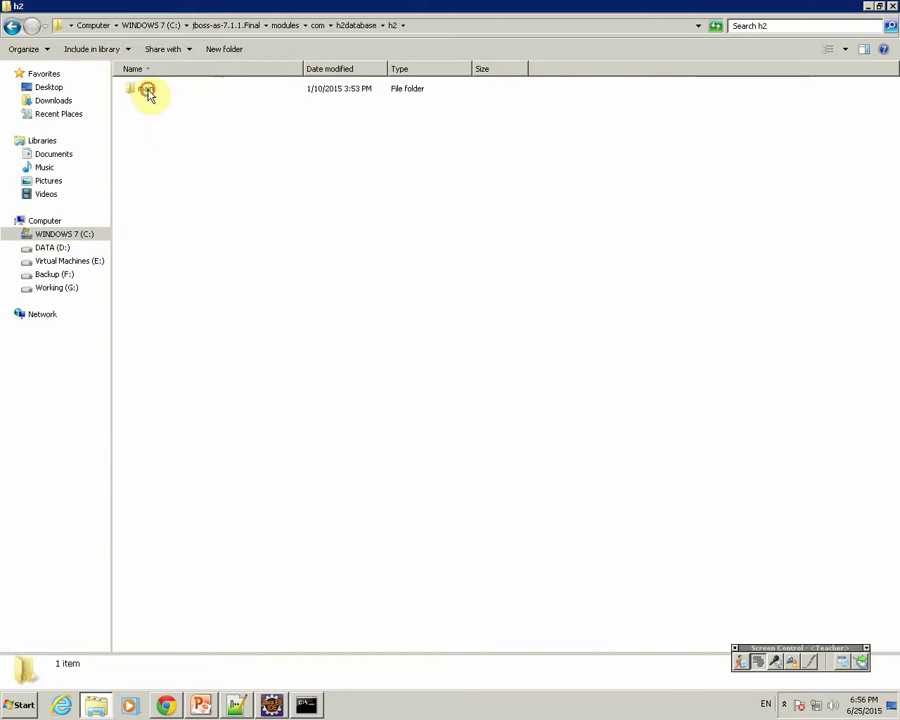
pyautogui.click(148, 96)
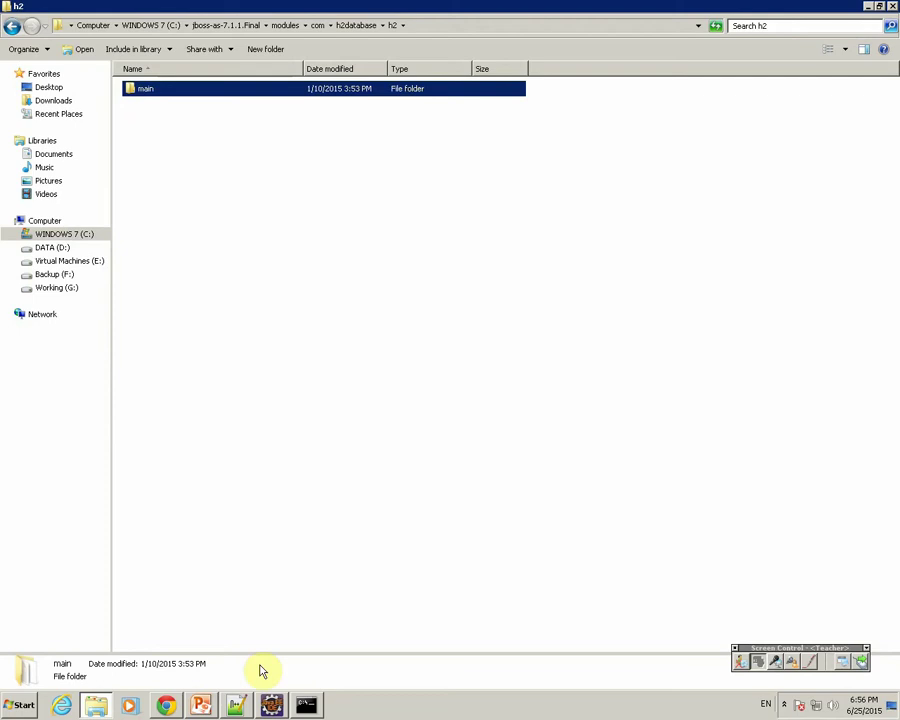
# Add note line 4 about creating a mysql folder in JBOSS module/com.
pyautogui.click(236, 705)
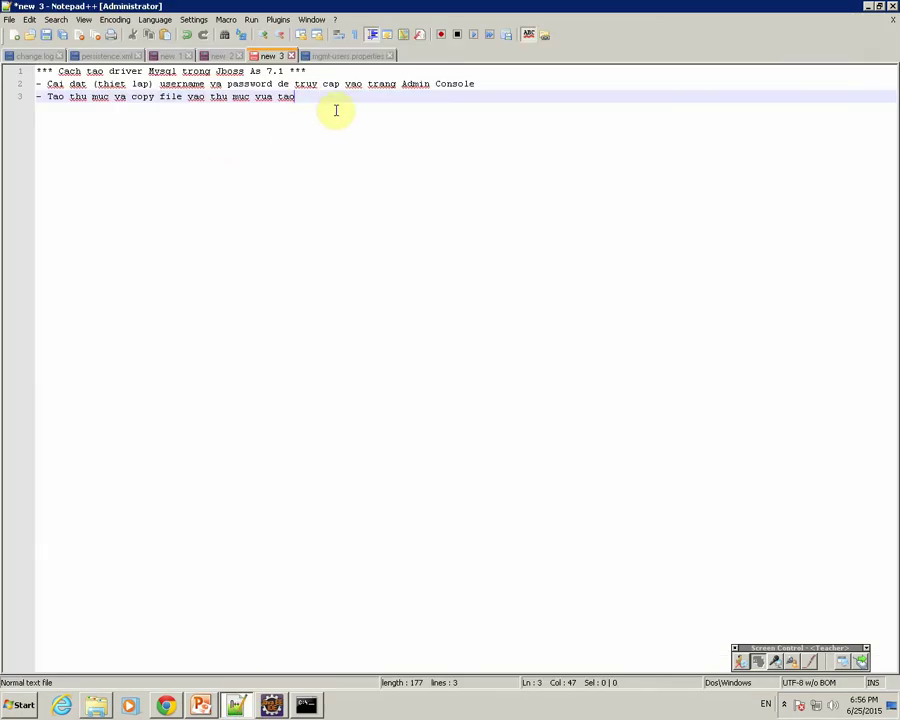
pyautogui.press('Return')
pyautogui.write('+ ')
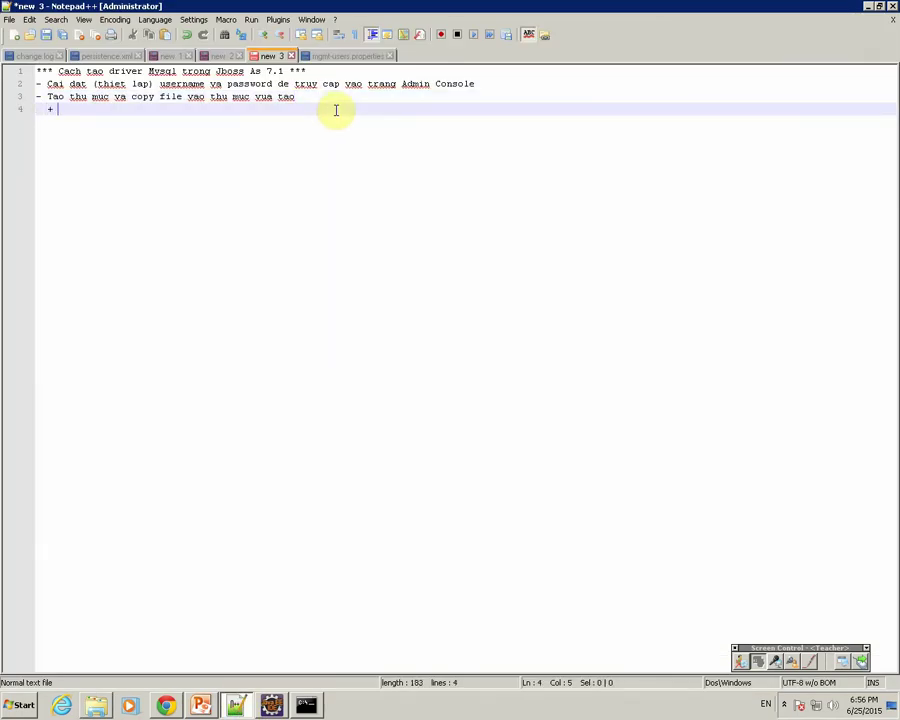
pyautogui.write('Tao thu myuc ')
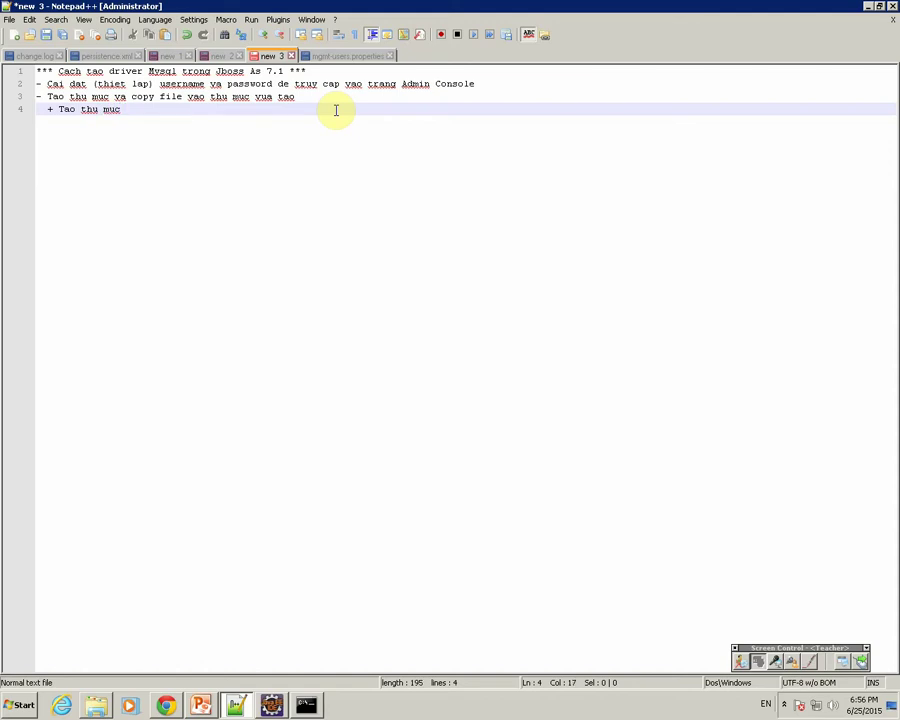
pyautogui.write('mysl trong th')
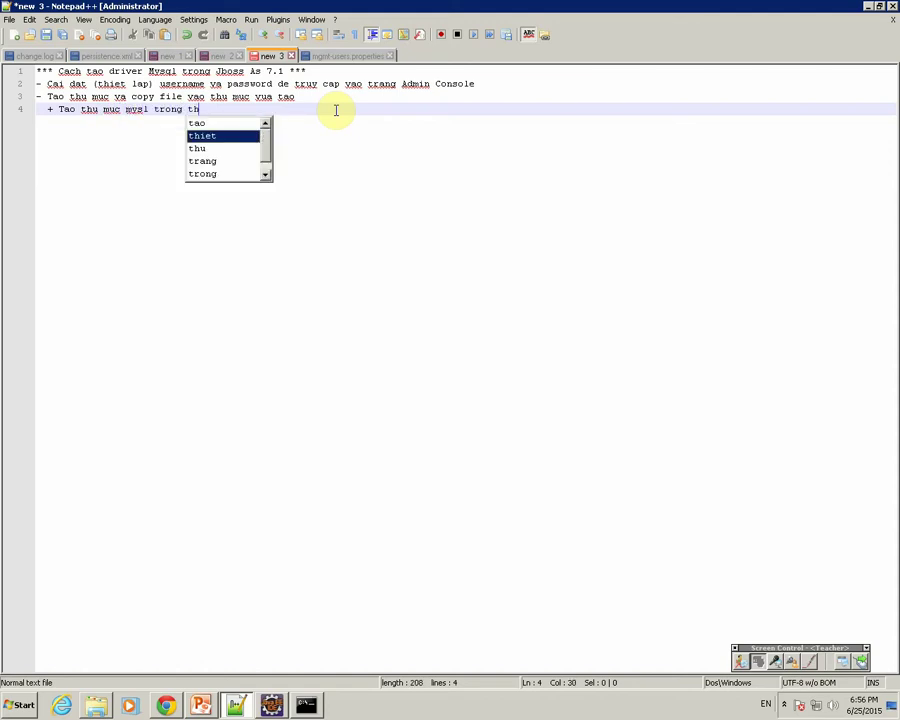
pyautogui.write('u muc ')
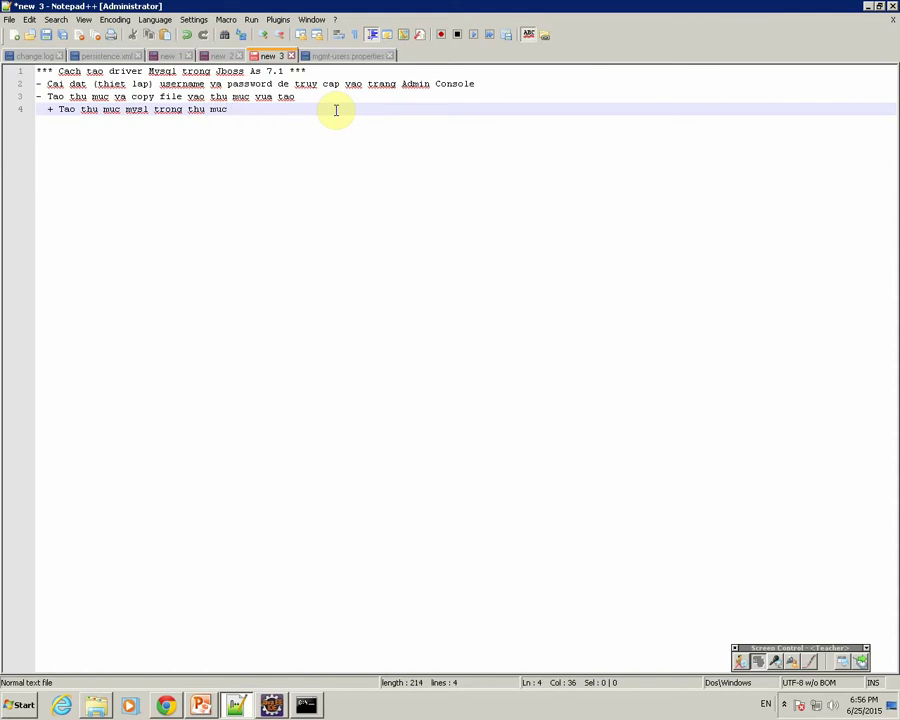
pyautogui.write('JB')
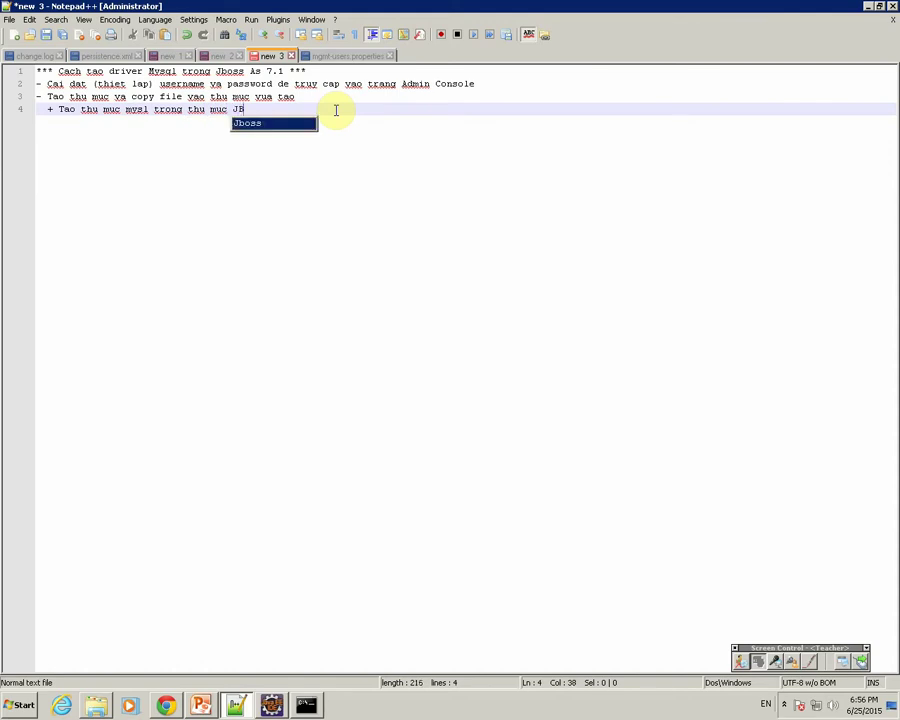
pyautogui.write('OSS_HOME/')
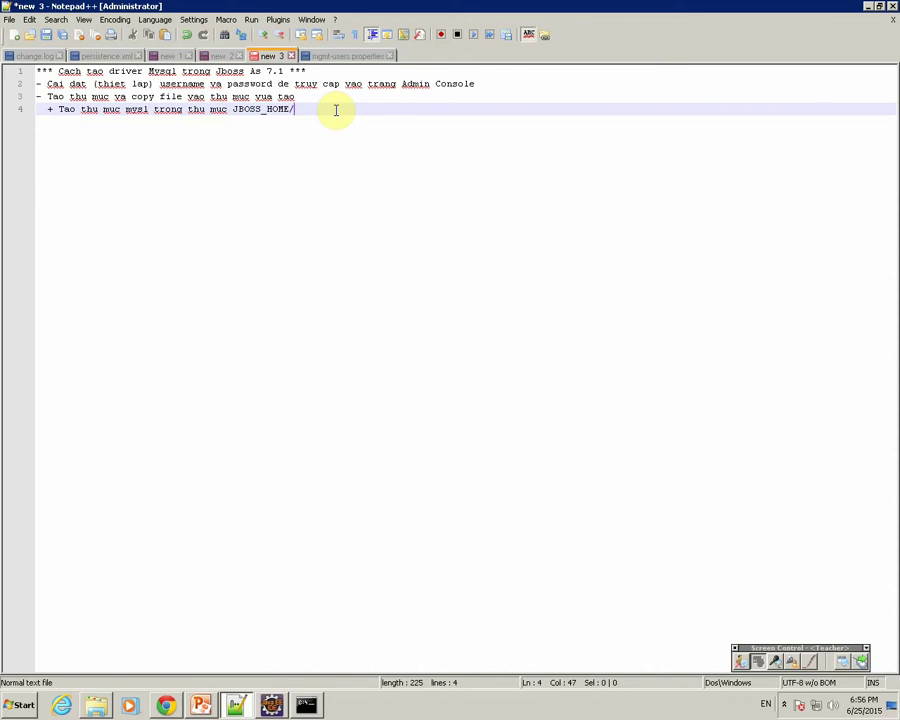
pyautogui.click(96, 704)
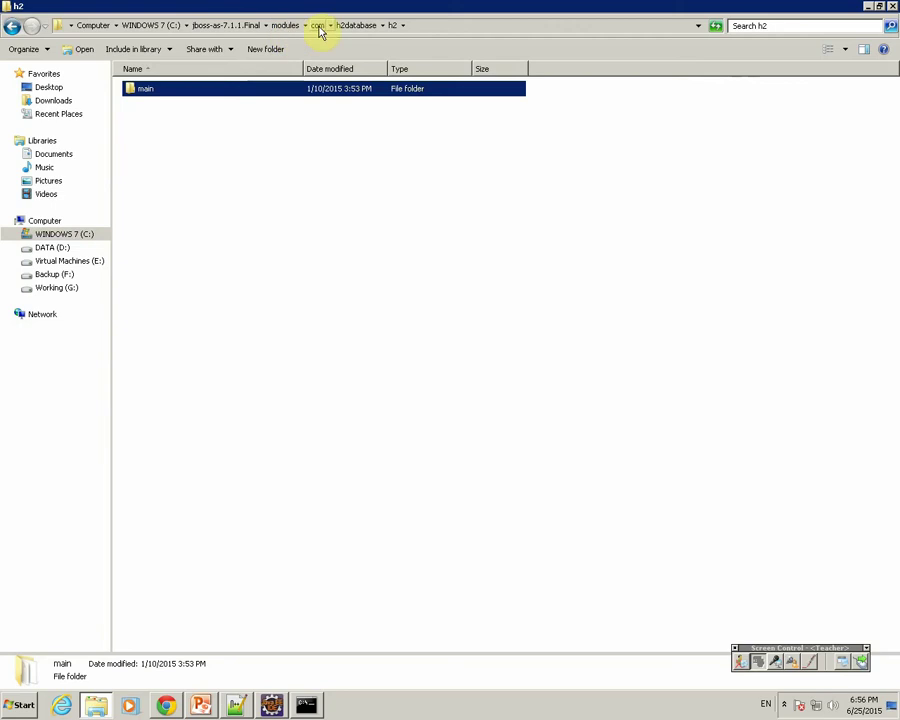
pyautogui.click(271, 705)
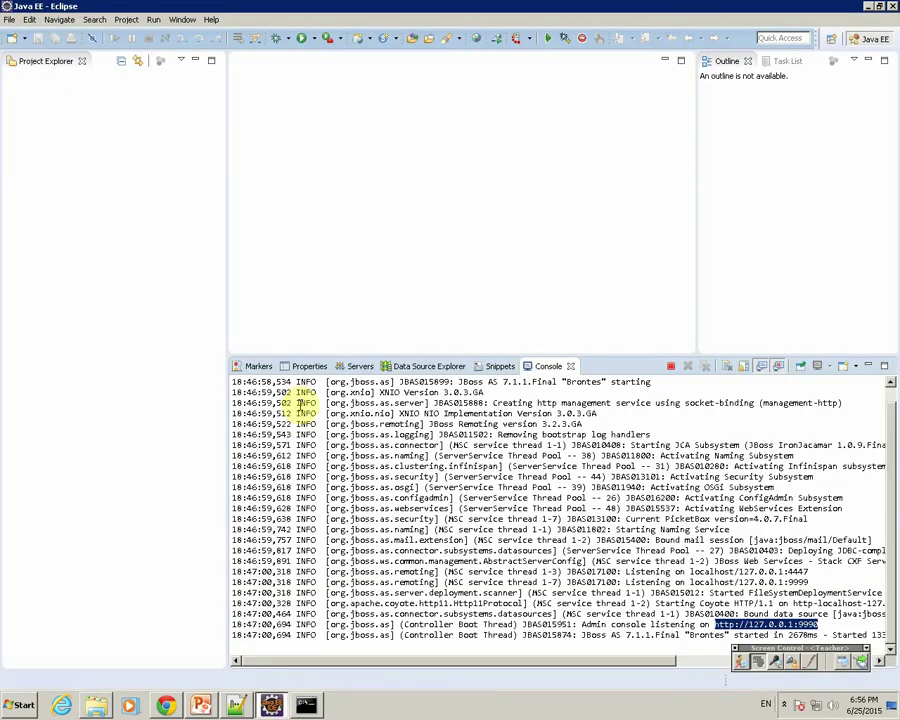
pyautogui.click(235, 704)
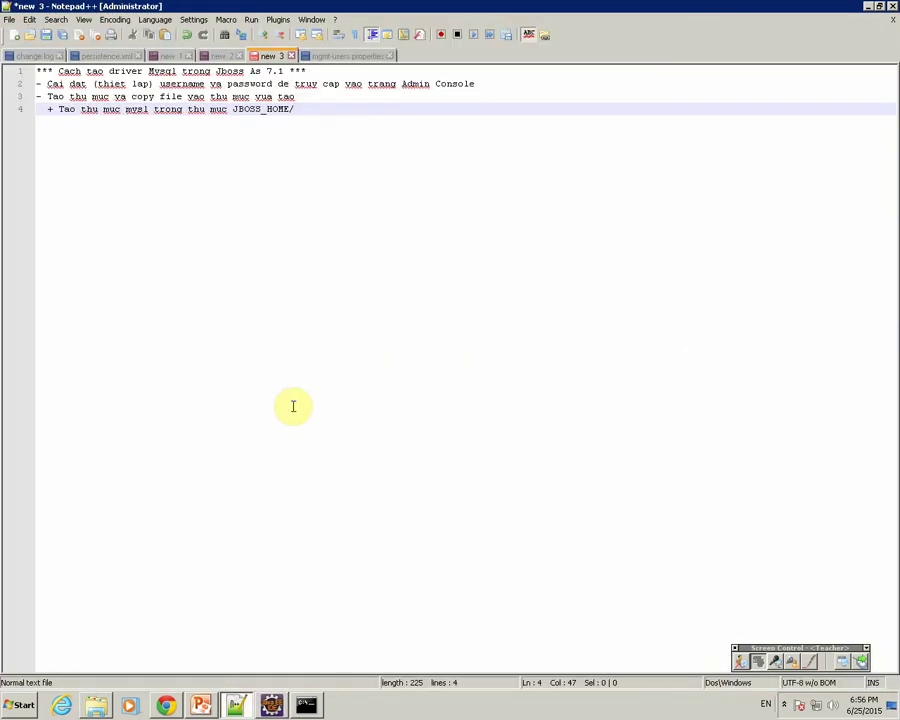
pyautogui.write('module/com')
# Add note line 5 about creating a module folder inside the mysql folder.
pyautogui.press('Return')
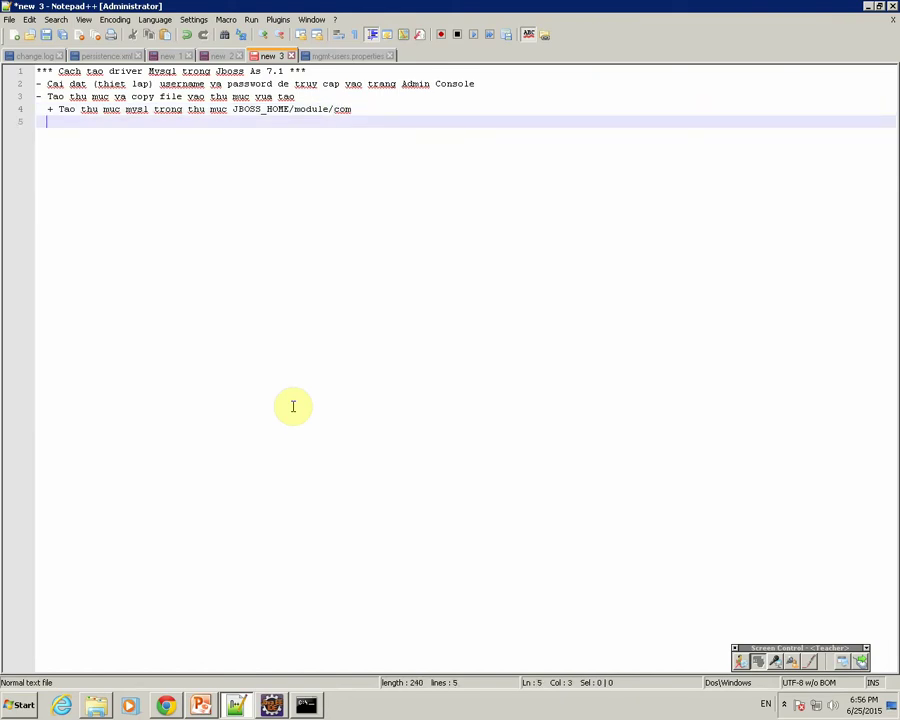
pyautogui.write('+ Tao thu muc modul')
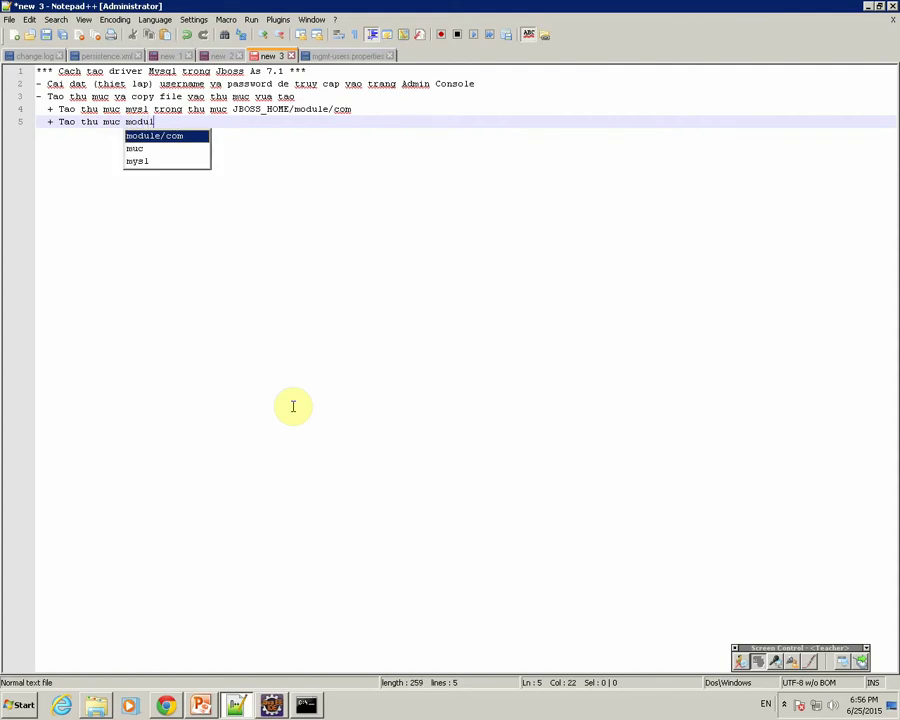
pyautogui.write('e trong thu ')
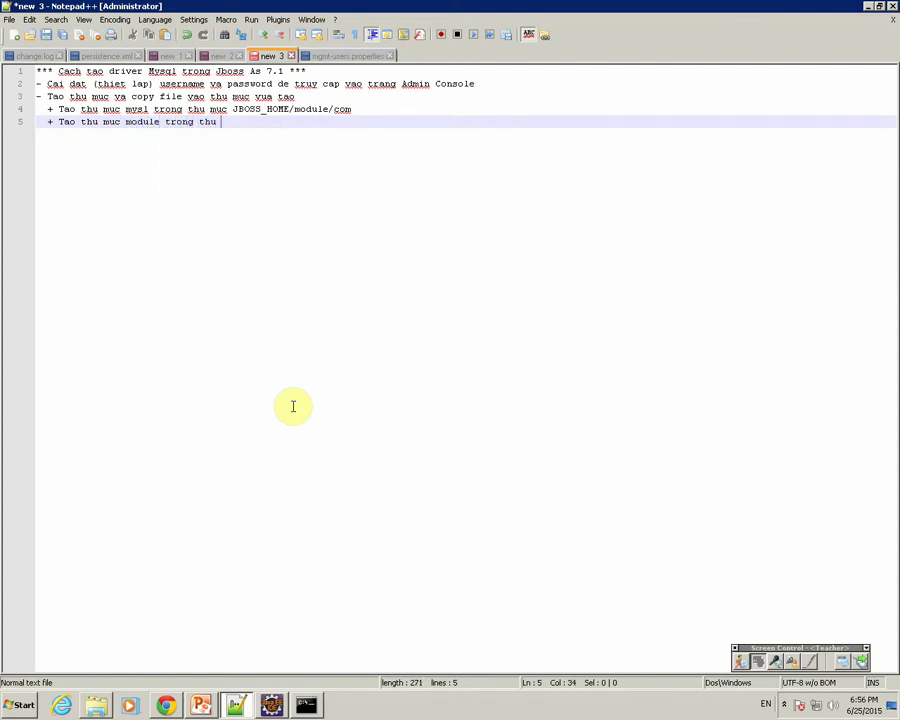
pyautogui.write('m')
pyautogui.write('u ')
pyautogui.write('ms')
pyautogui.write('ysql')
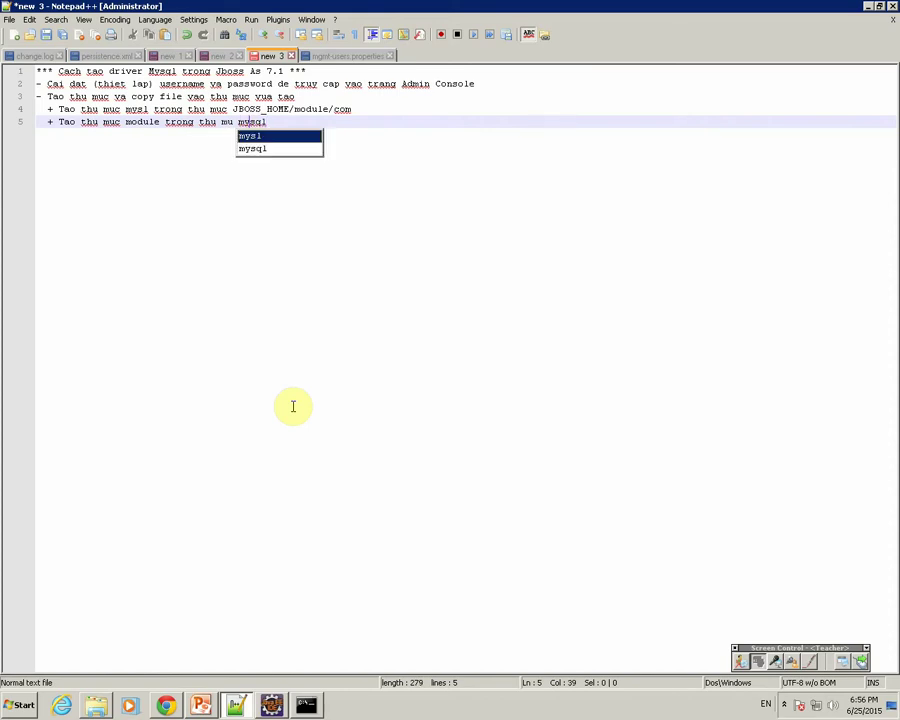
pyautogui.click(96, 704)
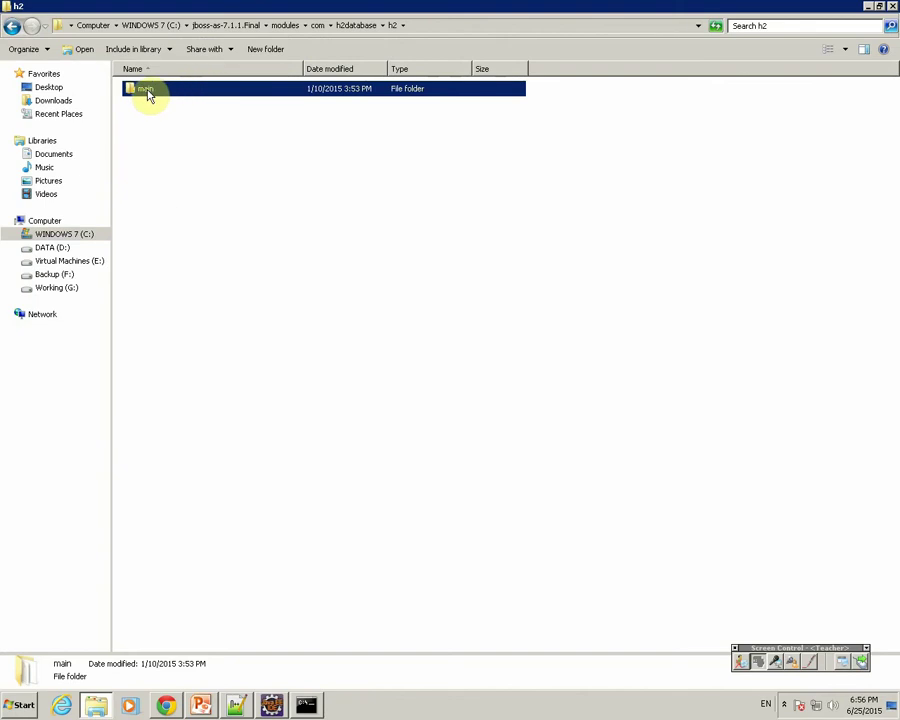
# Create an empty folder named main inside modules\com\mysql.
pyautogui.click(312, 25)
pyautogui.doubleClick(150, 122)
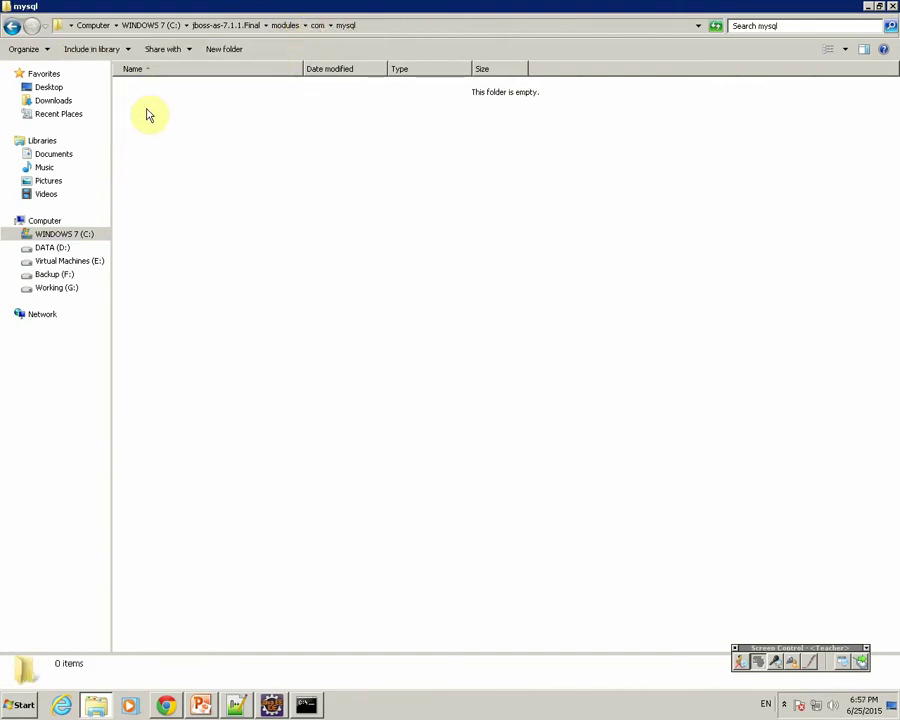
pyautogui.rightClick(146, 108)
pyautogui.moveTo(178, 252)
pyautogui.click(302, 250)
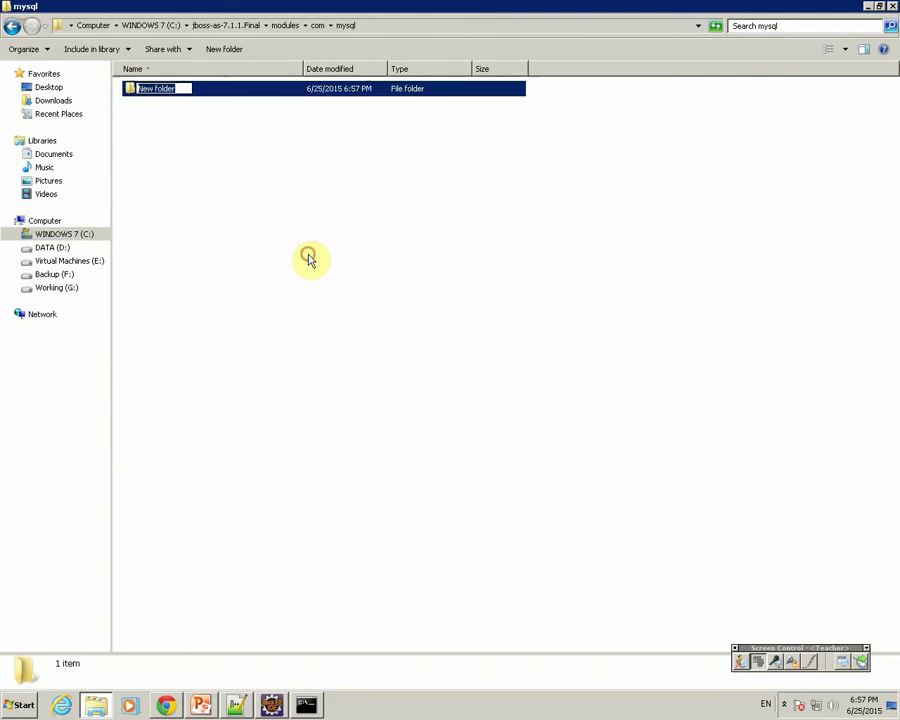
pyautogui.write('main')
pyautogui.press('Return')
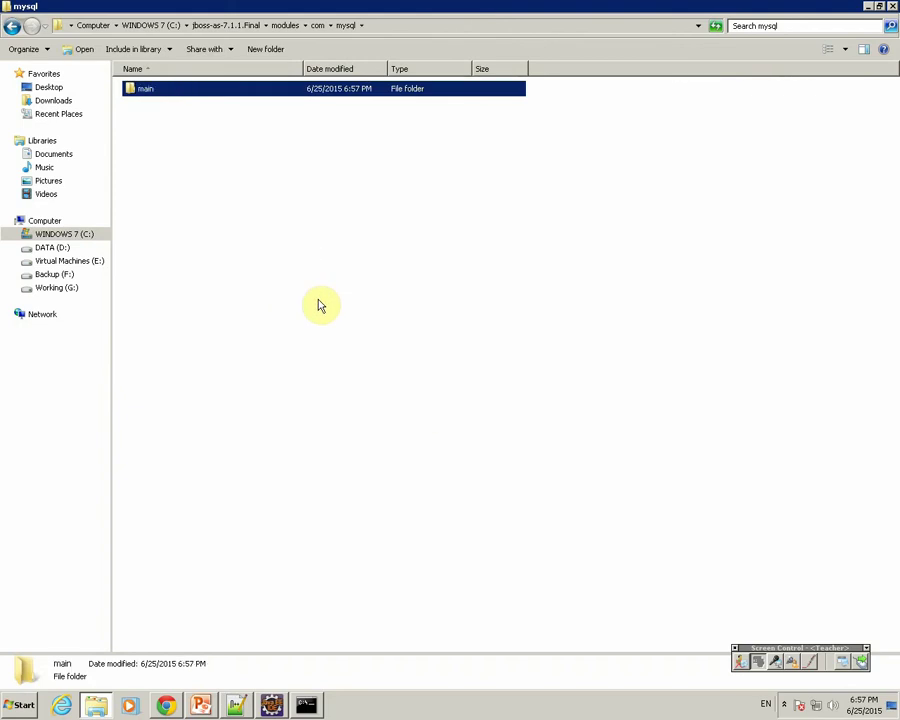
# Inspect the h2-1.3.161 jar, index and module.xml files in modules\com\h2database\h2\main.
pyautogui.click(285, 26)
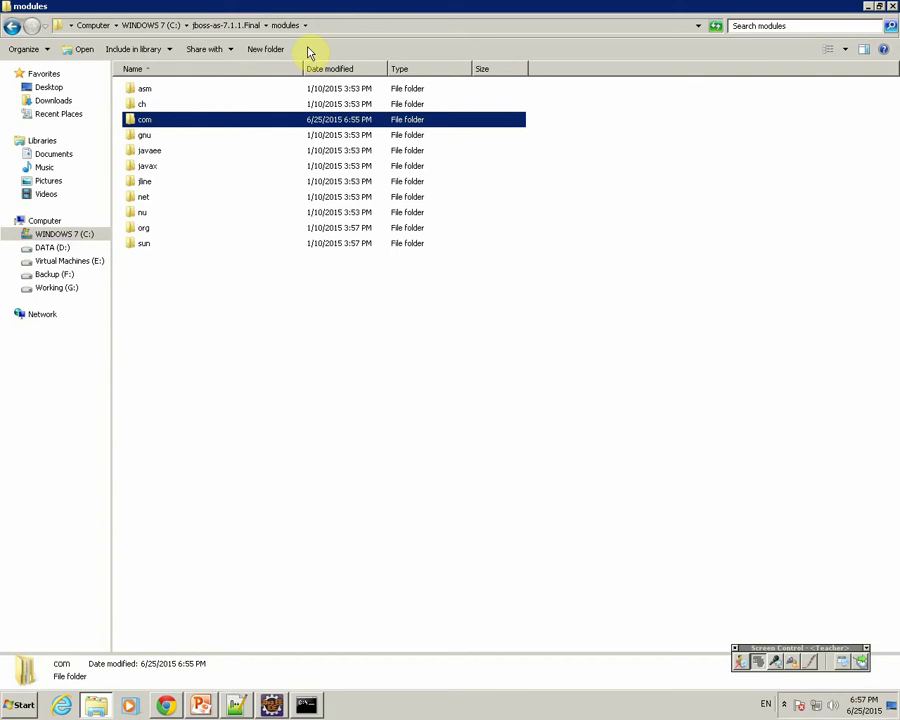
pyautogui.doubleClick(171, 118)
pyautogui.doubleClick(170, 105)
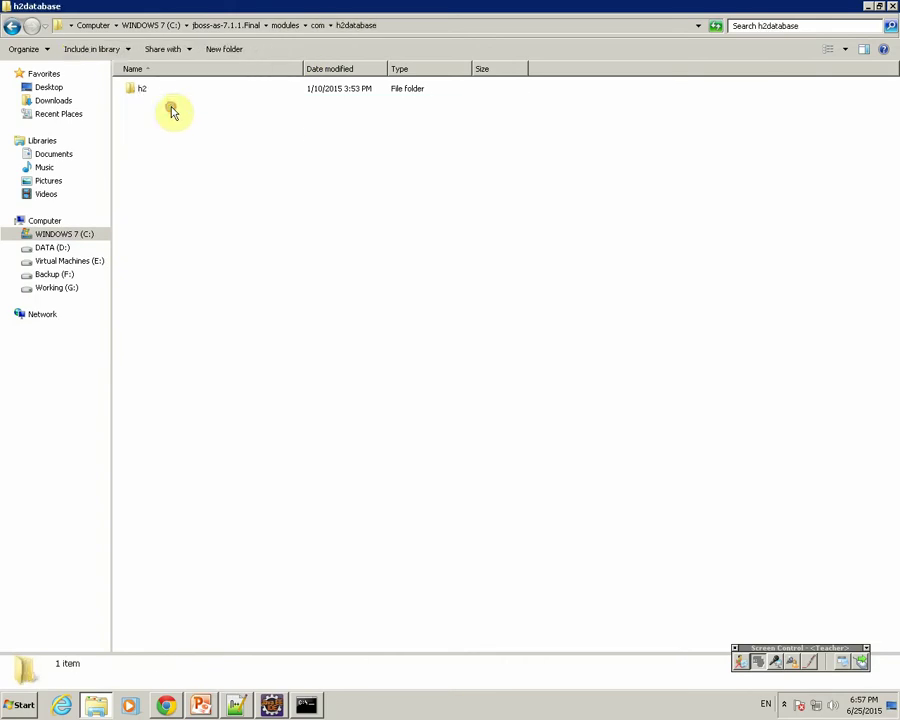
pyautogui.doubleClick(147, 89)
pyautogui.doubleClick(145, 89)
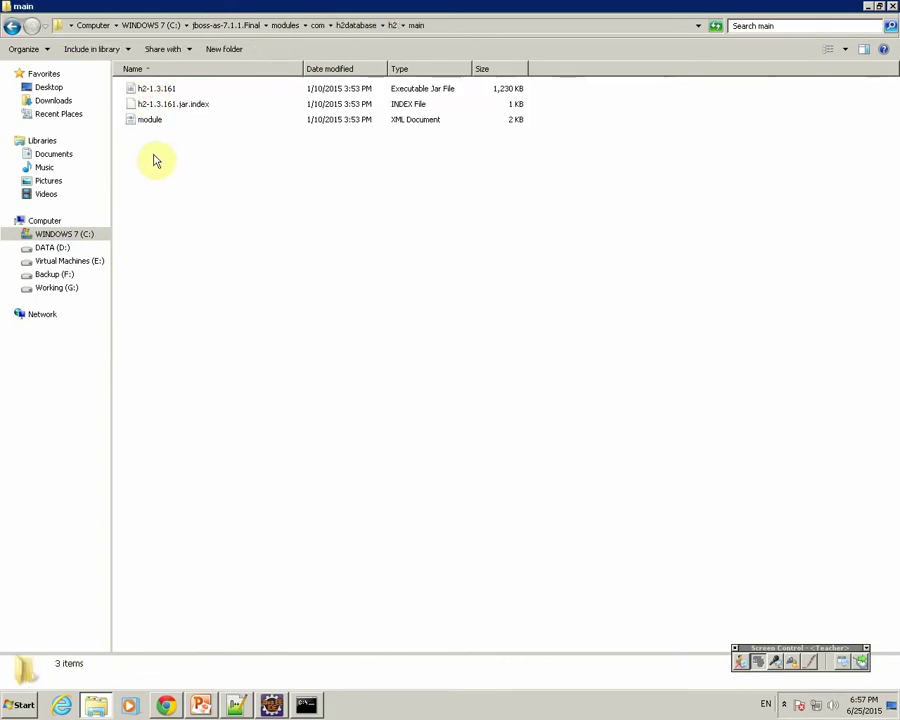
pyautogui.moveTo(146, 80); pyautogui.dragTo(148, 132)
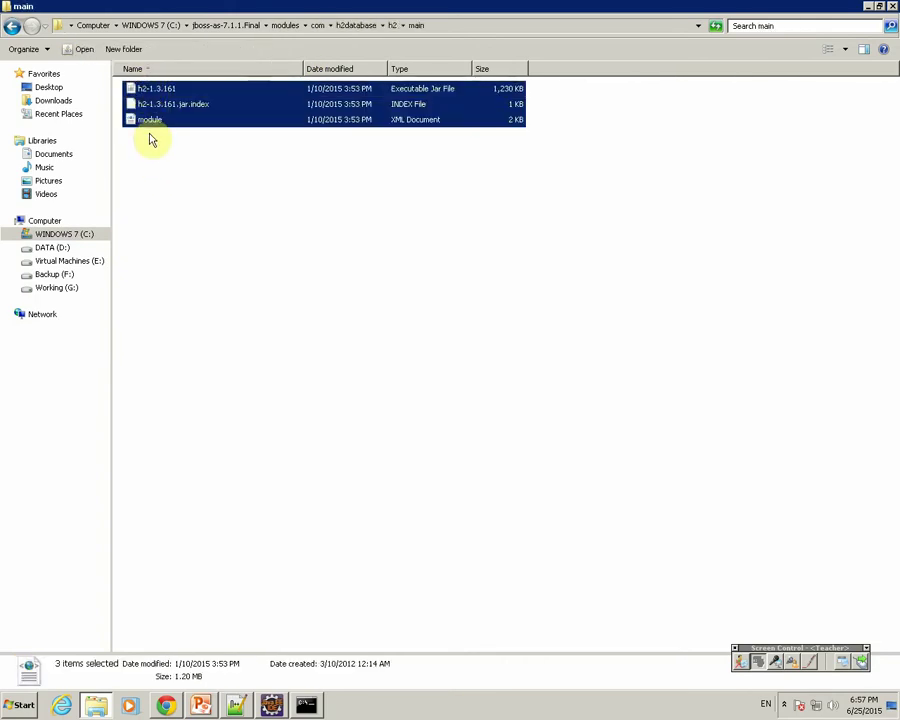
pyautogui.click(156, 92)
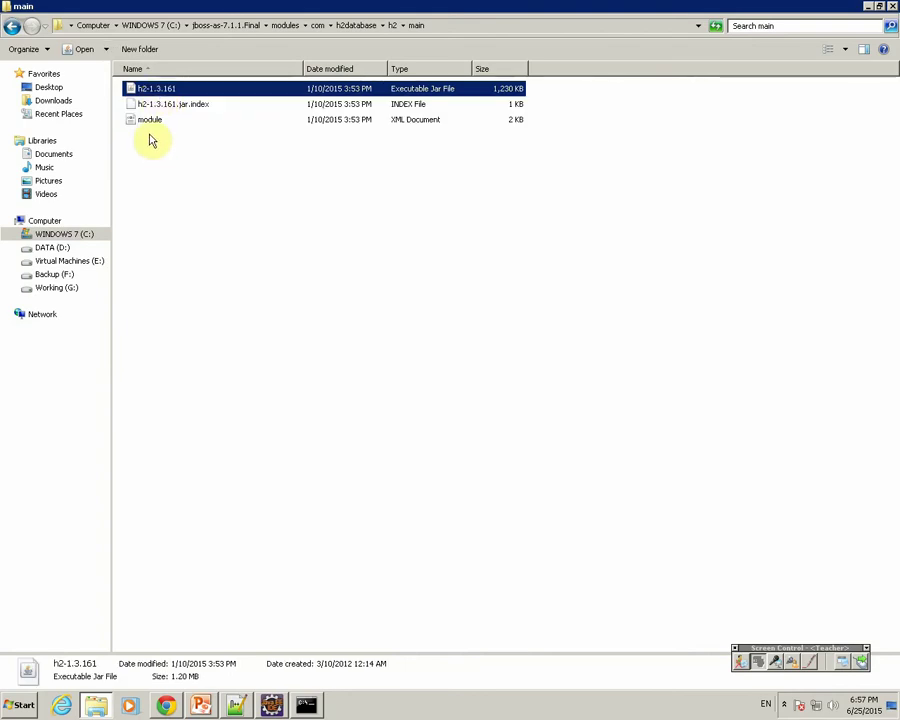
pyautogui.click(151, 126)
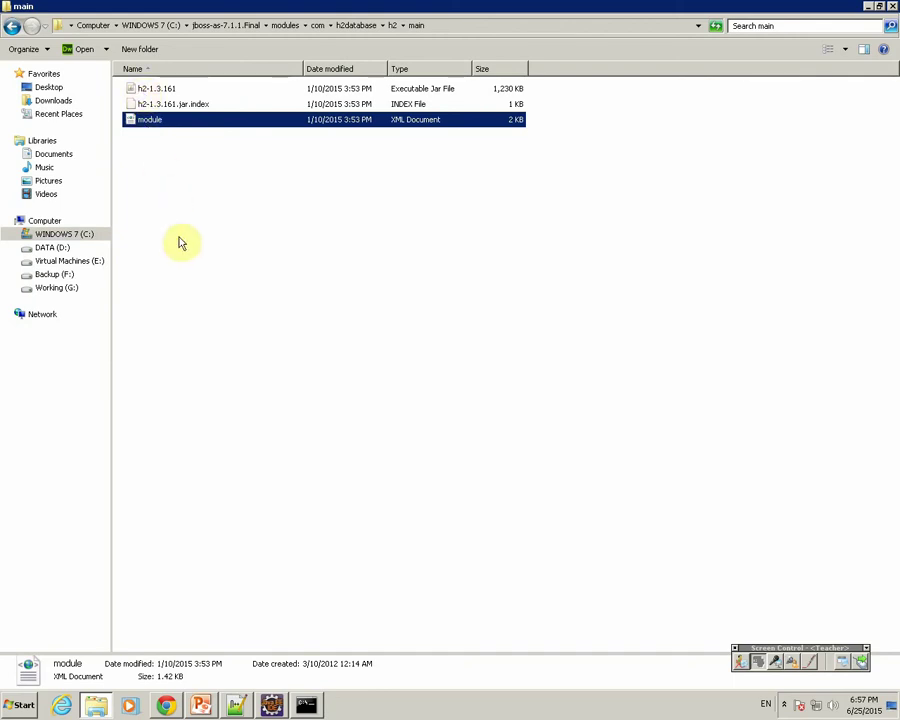
pyautogui.click(236, 704)
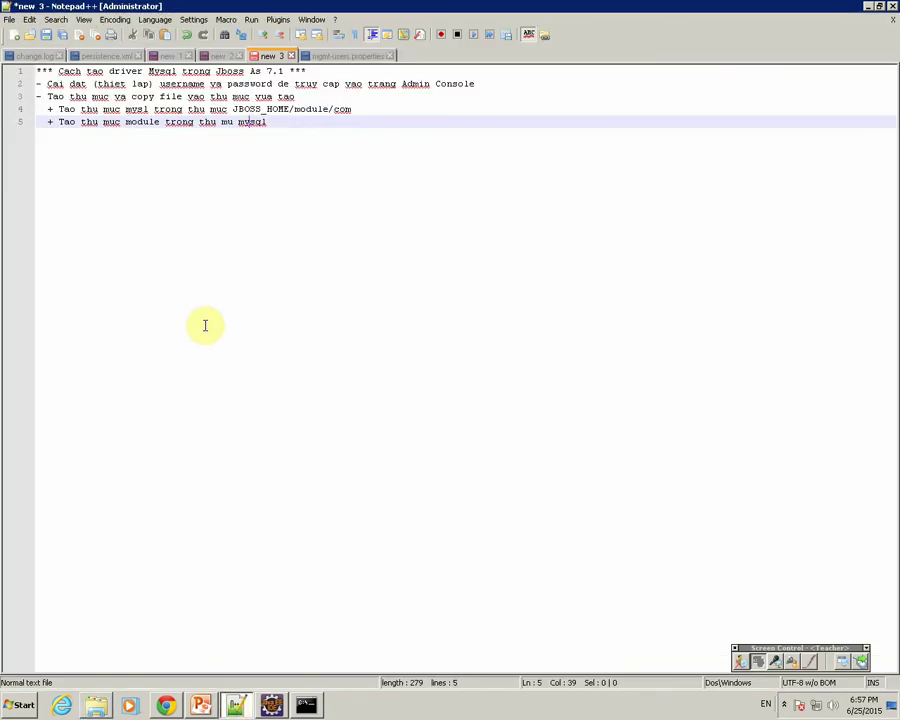
# Add note line 6: '+ copy mysql driver jar vao thu muc module'.
pyautogui.press('Return')
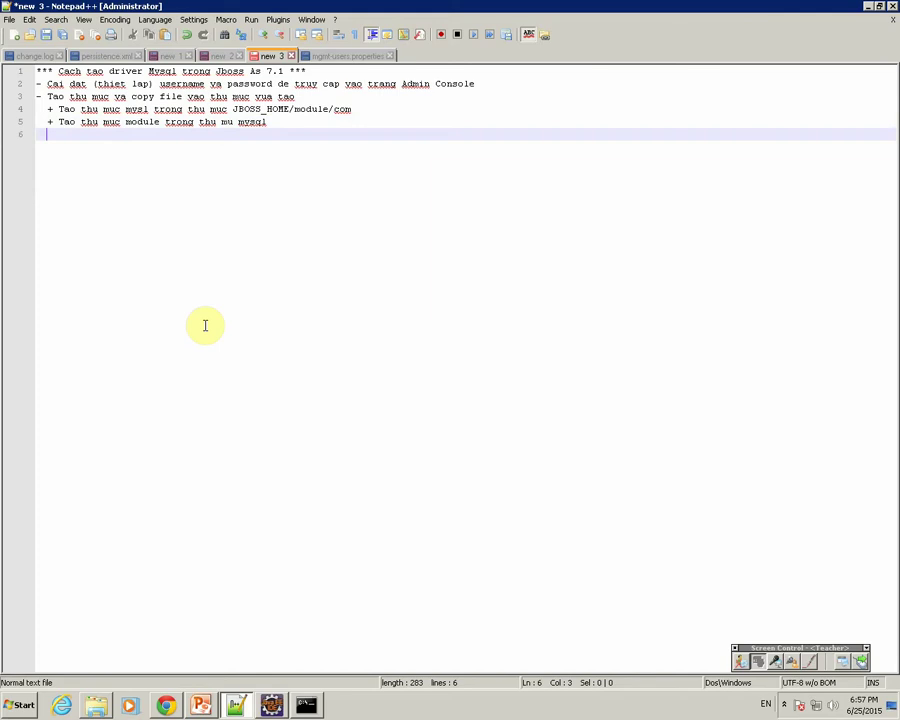
pyautogui.write('+ cop')
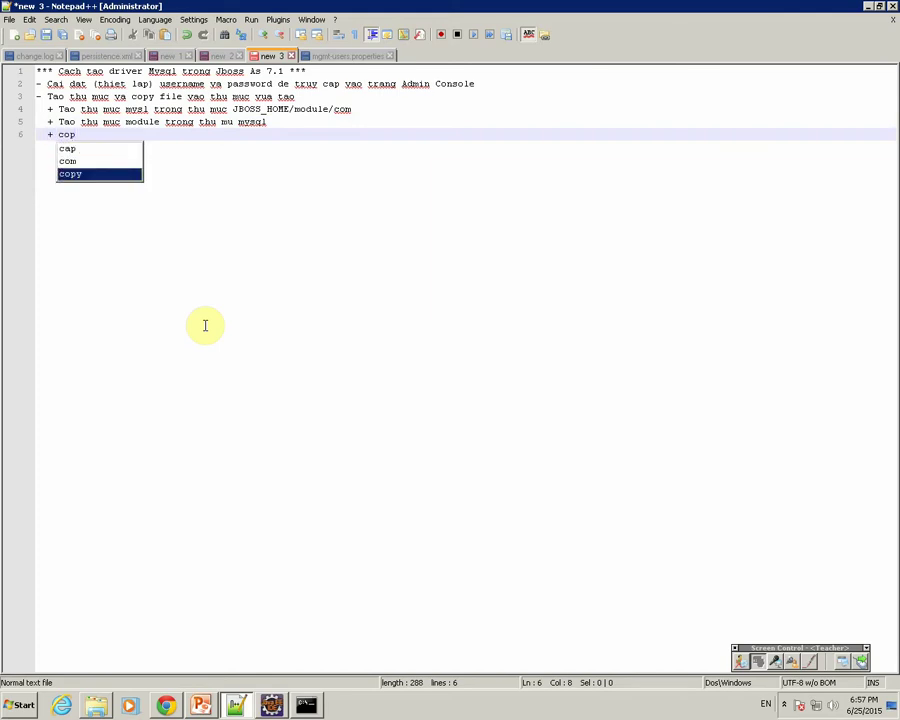
pyautogui.write('y msy')
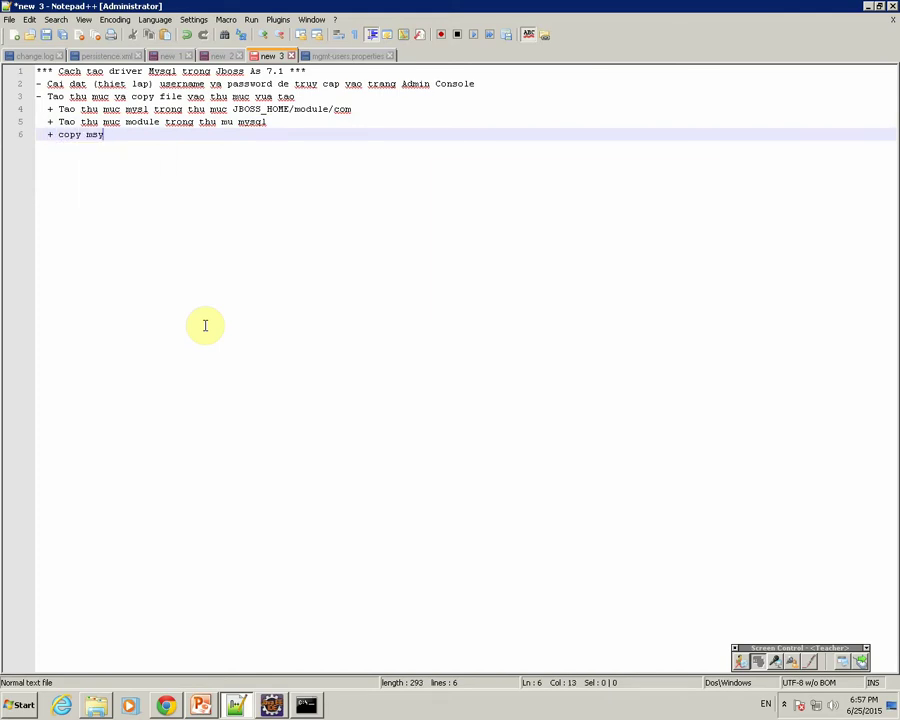
pyautogui.write('ql driv')
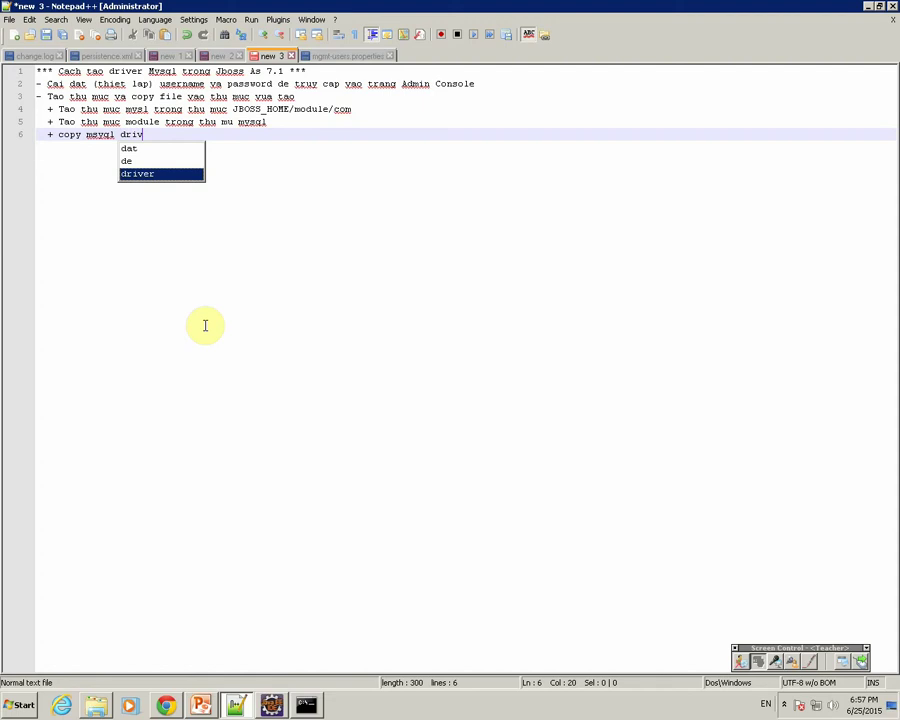
pyautogui.write('er jar ')
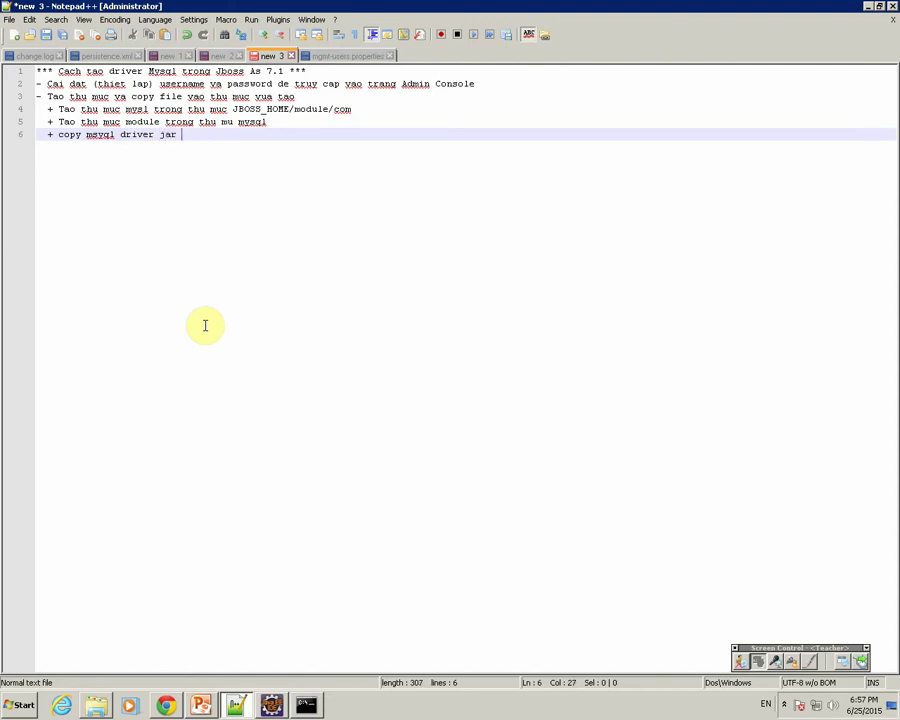
pyautogui.write('va')
pyautogui.write('o ht')
pyautogui.write('thu muc module')
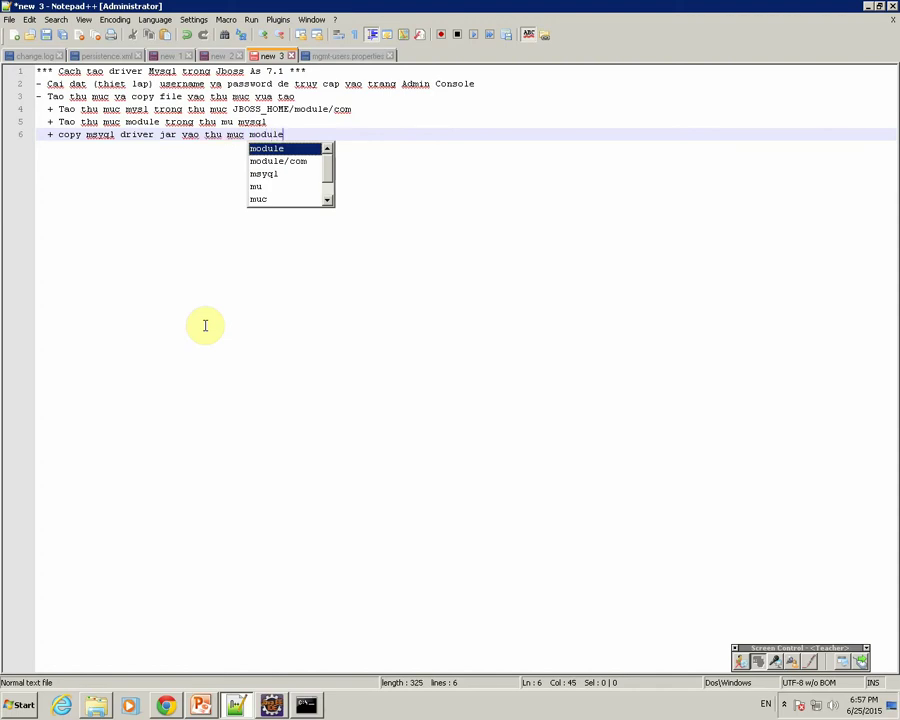
pyautogui.click(96, 704)
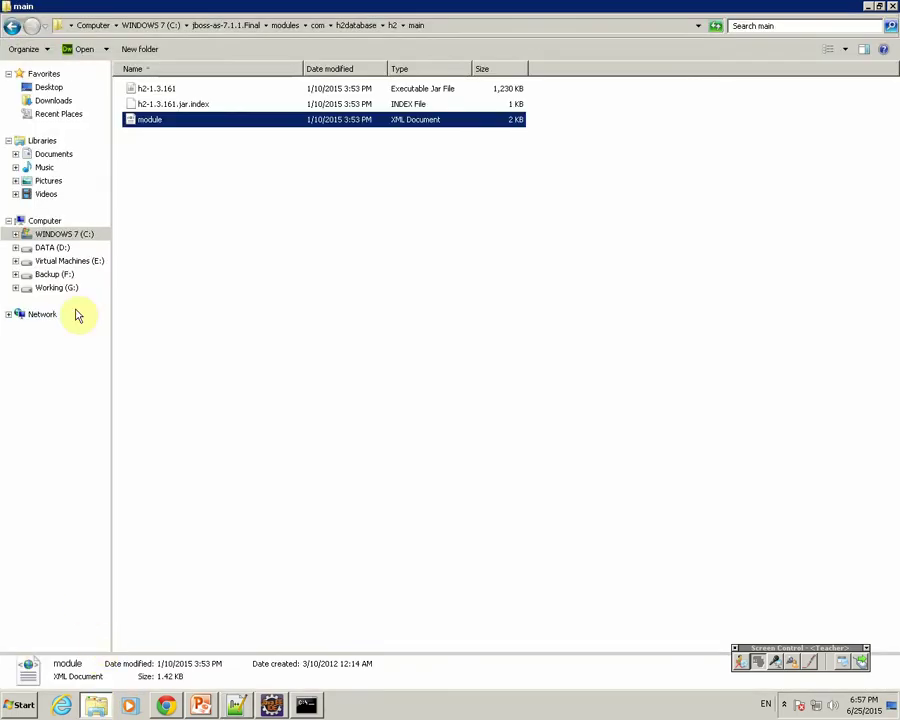
# Copy the mysql-connector-java-5.0.8-bin jar from the Downloads mysql-connector-java-5.0.8 folder.
pyautogui.press('super+r')
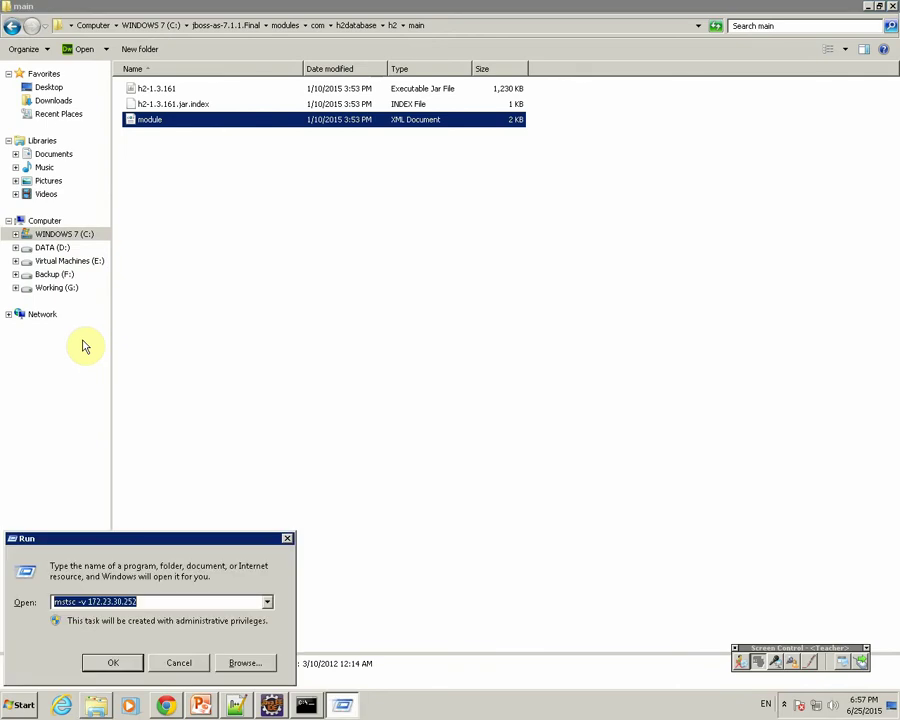
pyautogui.press('super+e')
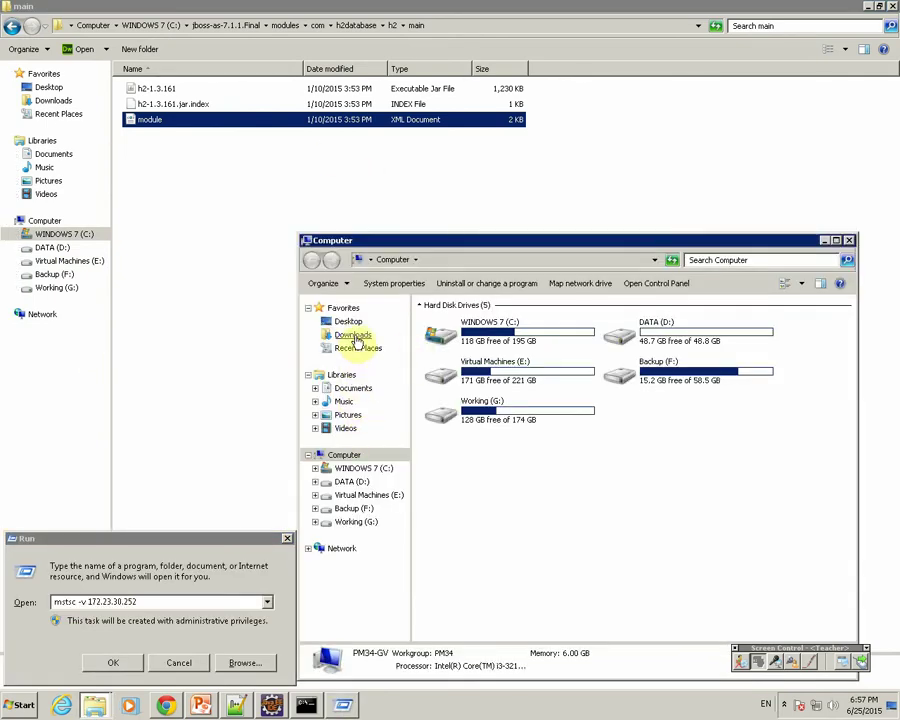
pyautogui.click(357, 336)
pyautogui.click(287, 538)
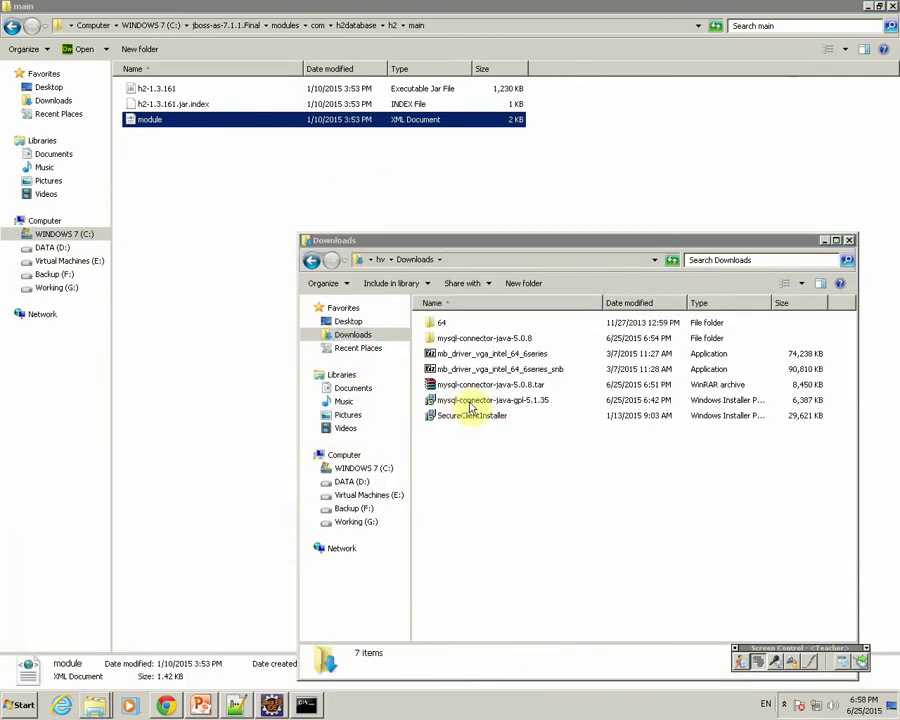
pyautogui.doubleClick(464, 338)
pyautogui.click(490, 431)
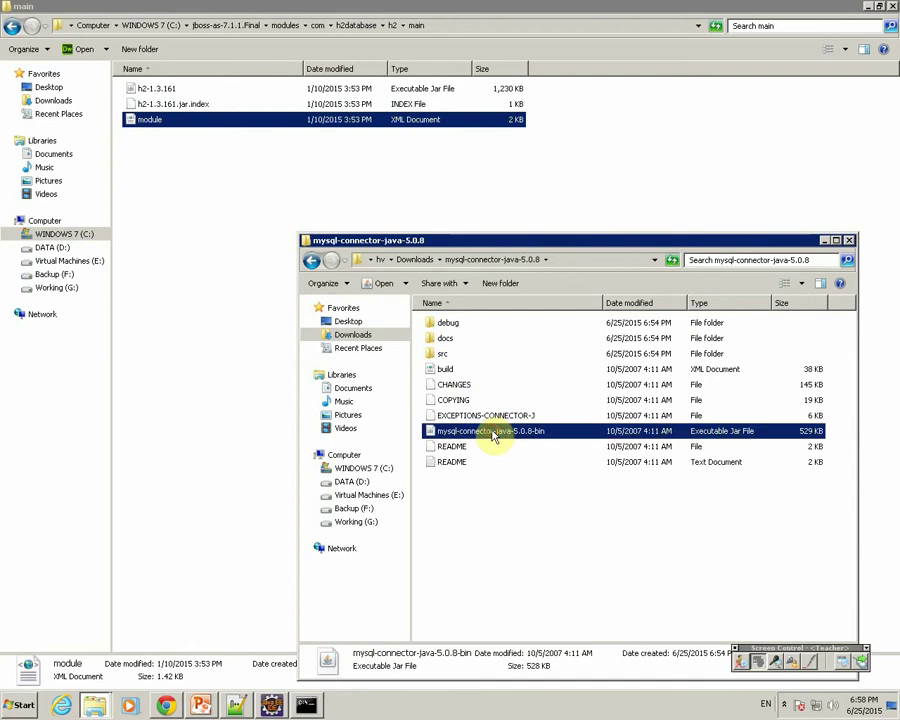
pyautogui.rightClick(491, 436)
pyautogui.click(524, 574)
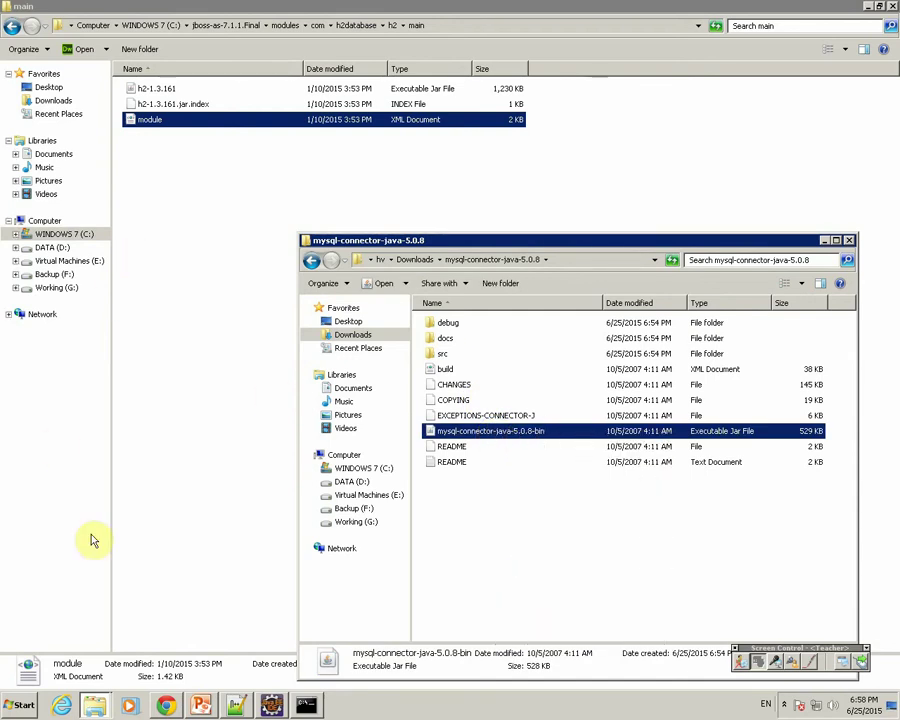
# Paste the driver jar into JBoss's modules\com\mysql\main folder.
pyautogui.click(66, 664)
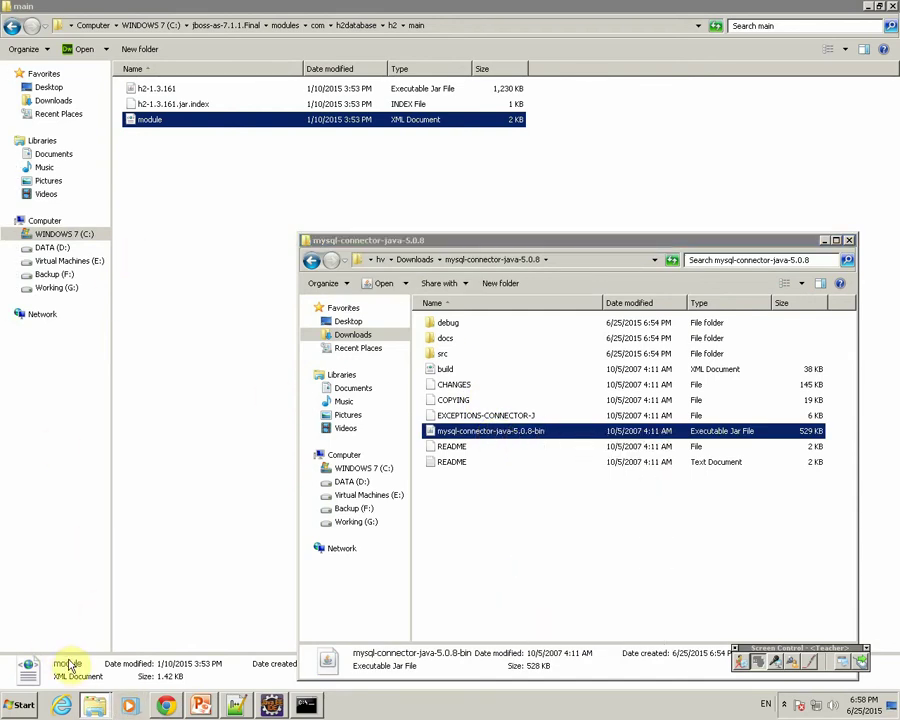
pyautogui.click(320, 26)
pyautogui.click(146, 134)
pyautogui.doubleClick(146, 120)
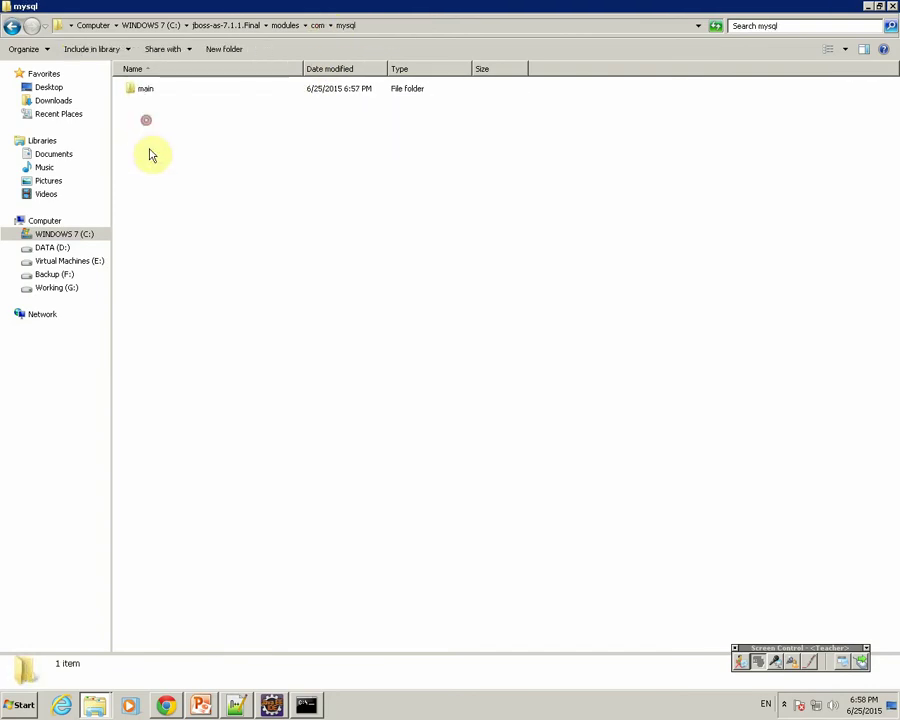
pyautogui.doubleClick(135, 90)
pyautogui.rightClick(156, 157)
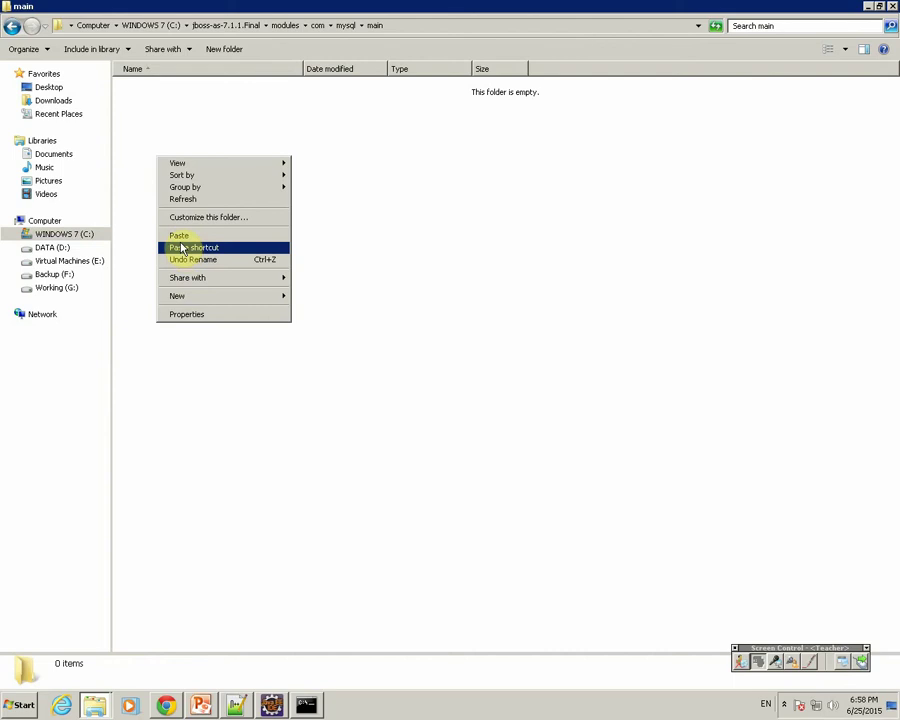
pyautogui.click(180, 236)
# Change line 6's target to the main folder and add line 7 '+ tao ra file module.xml trong thu muc main'.
pyautogui.click(237, 706)
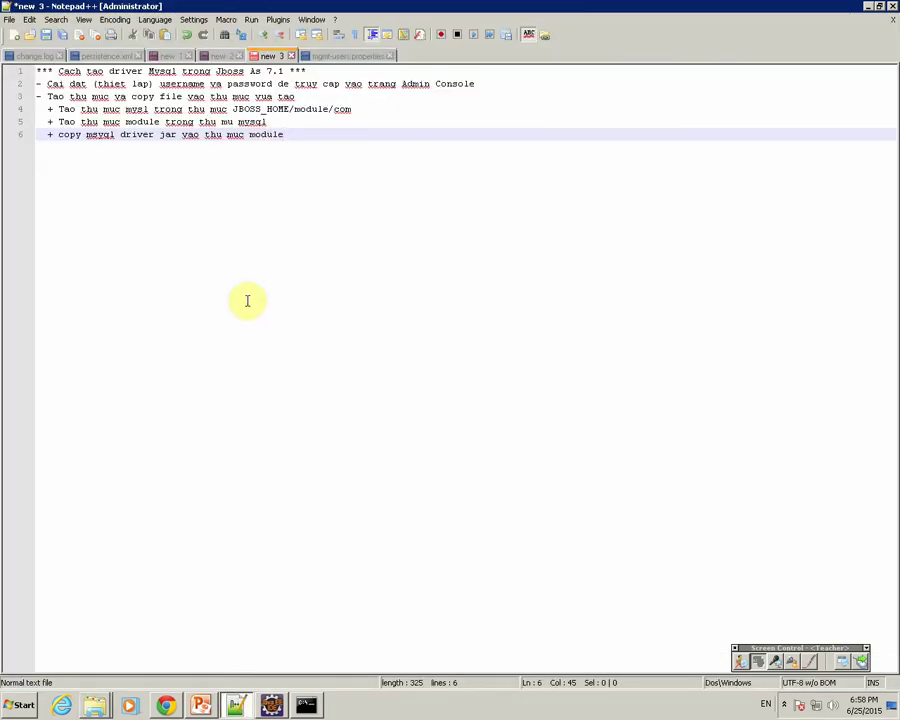
pyautogui.doubleClick(265, 136)
pyautogui.write('mo')
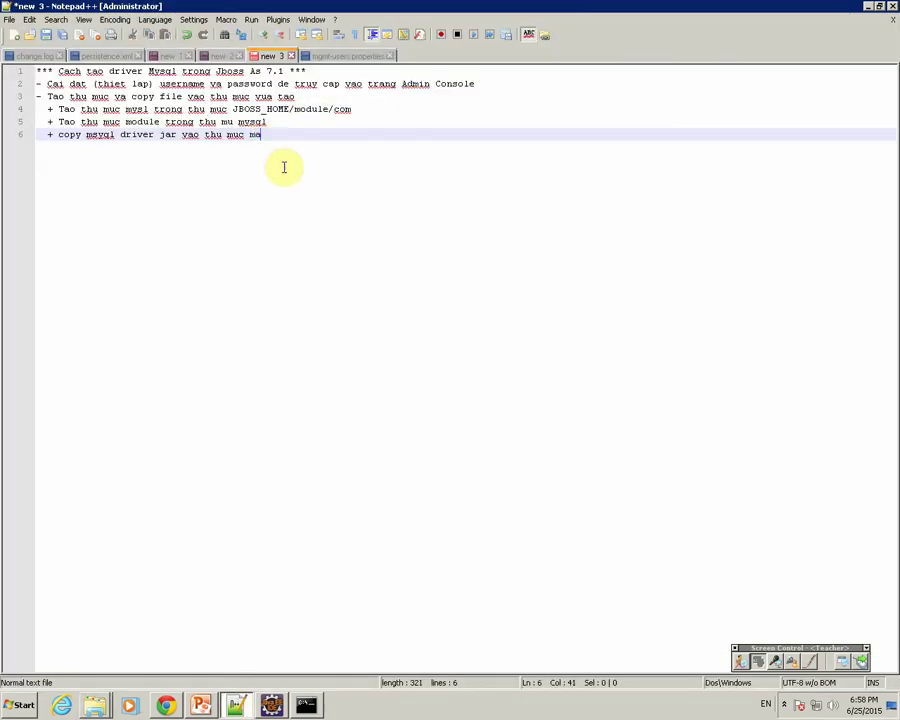
pyautogui.press('Return')
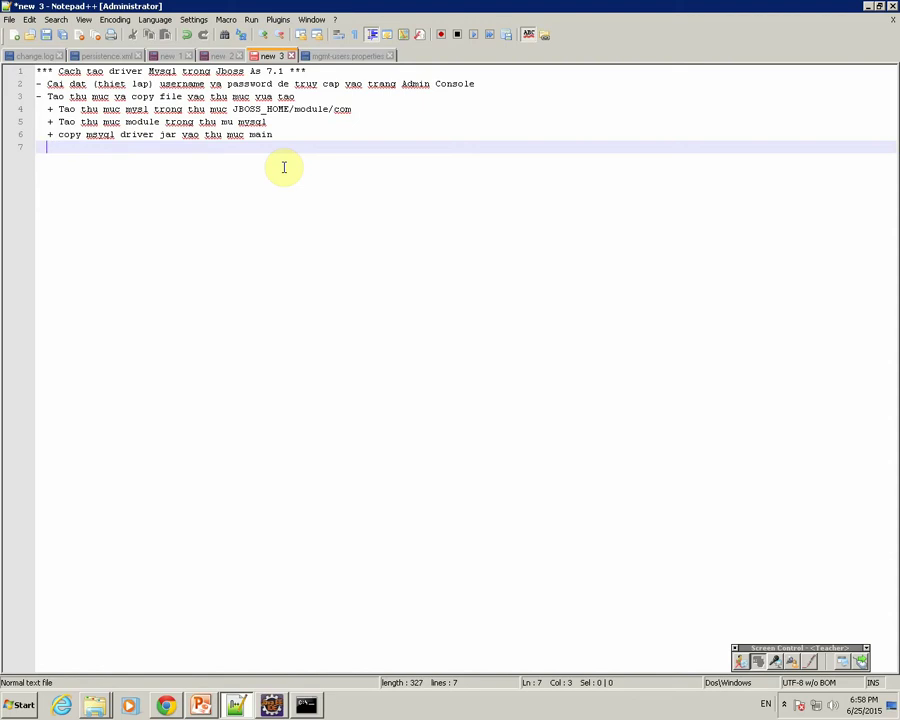
pyautogui.write('+ tao ra file modu')
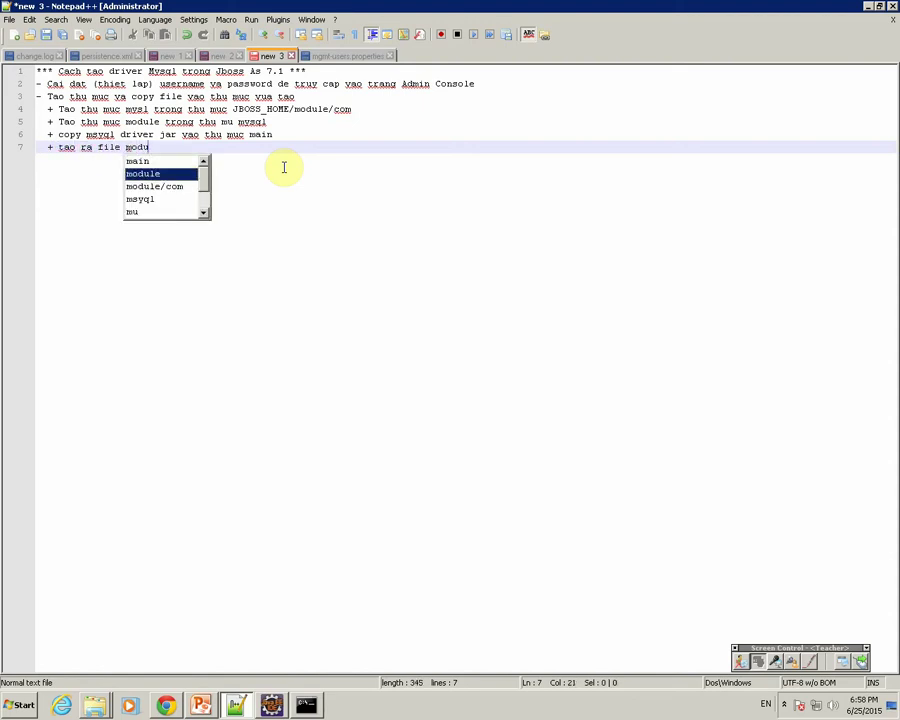
pyautogui.write('le.xml t')
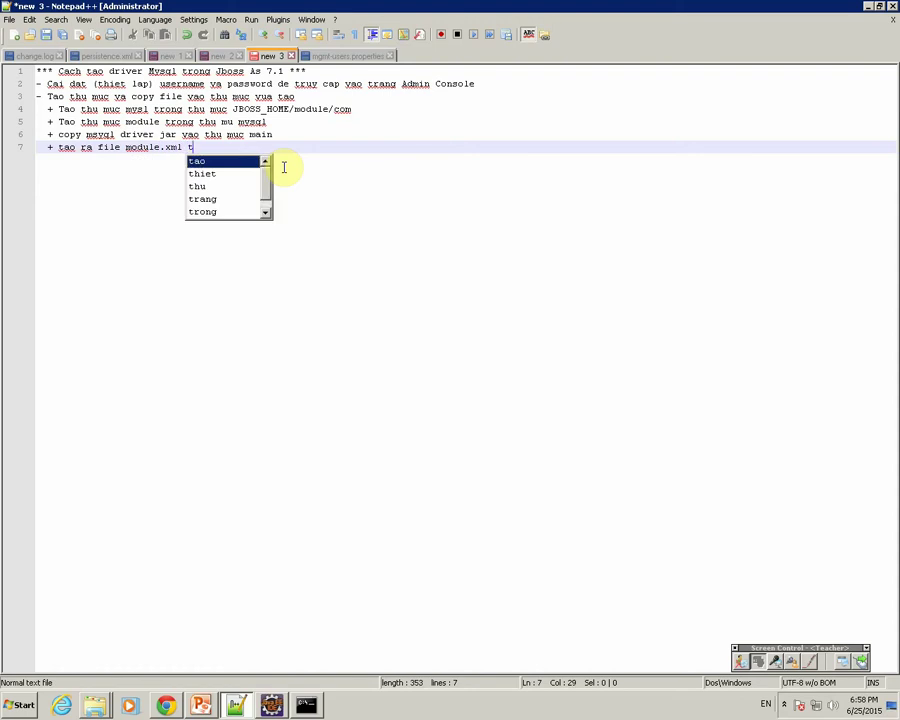
pyautogui.write('rong thu')
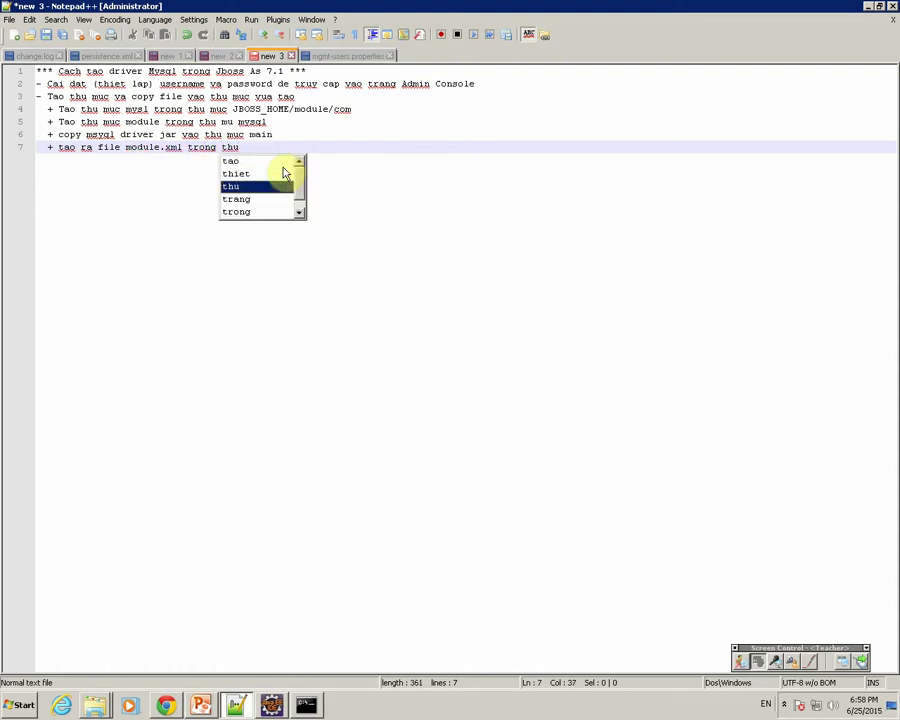
pyautogui.write(' m')
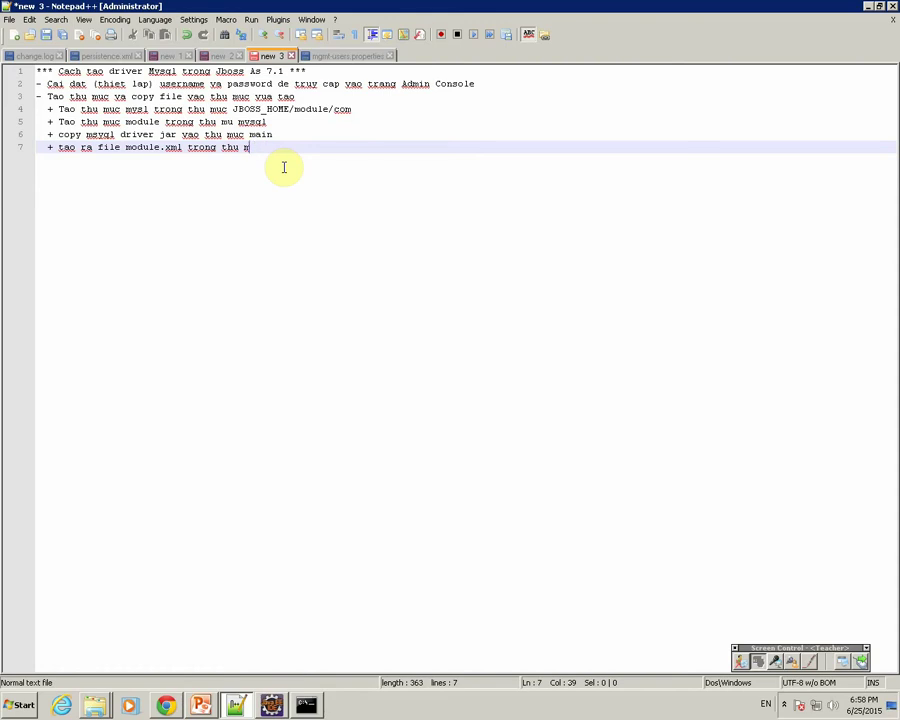
pyautogui.write('ycuc main')
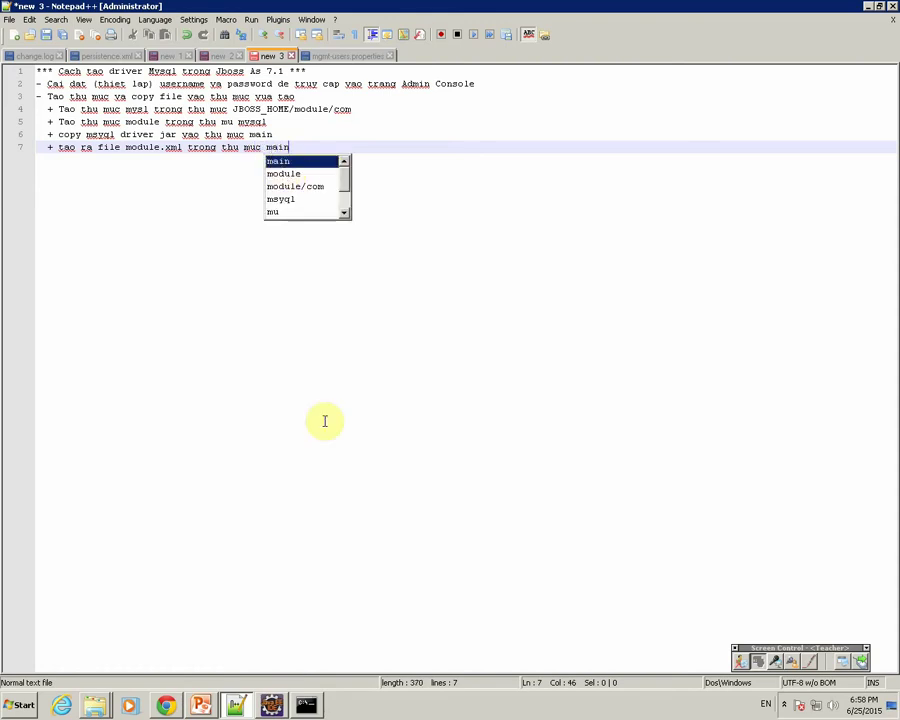
pyautogui.moveTo(129, 150); pyautogui.dragTo(176, 152)
# Copy module.xml from modules/com/h2database/h2/main.
pyautogui.click(100, 707)
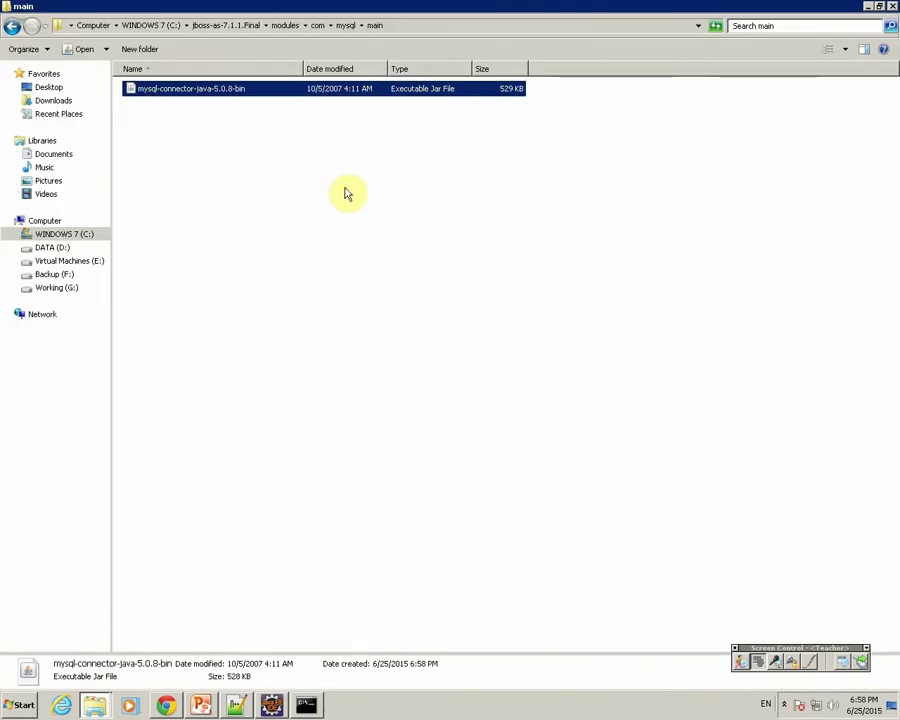
pyautogui.click(318, 27)
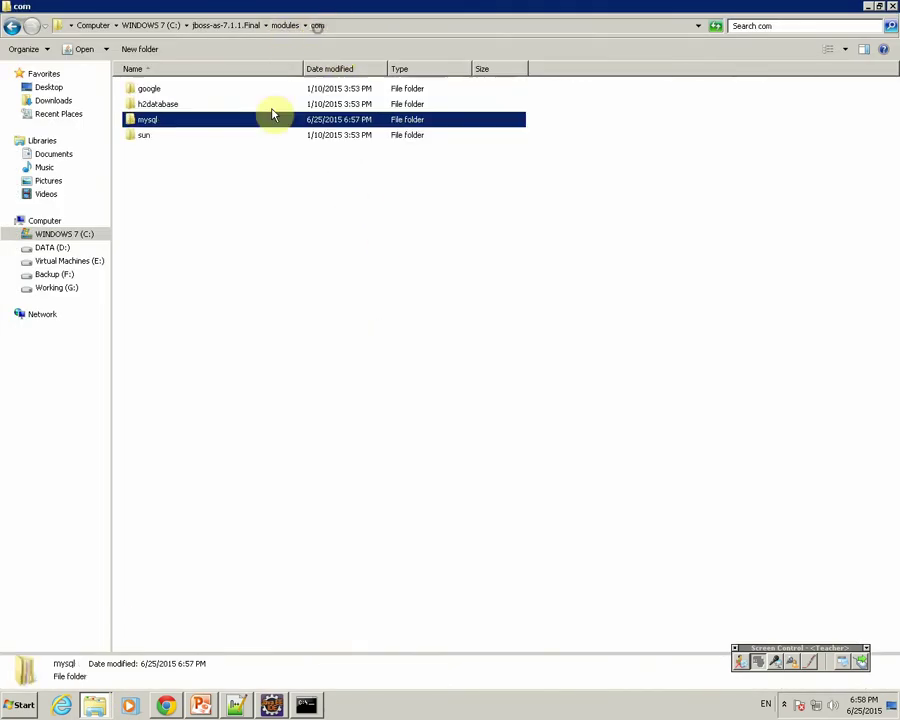
pyautogui.click(157, 106)
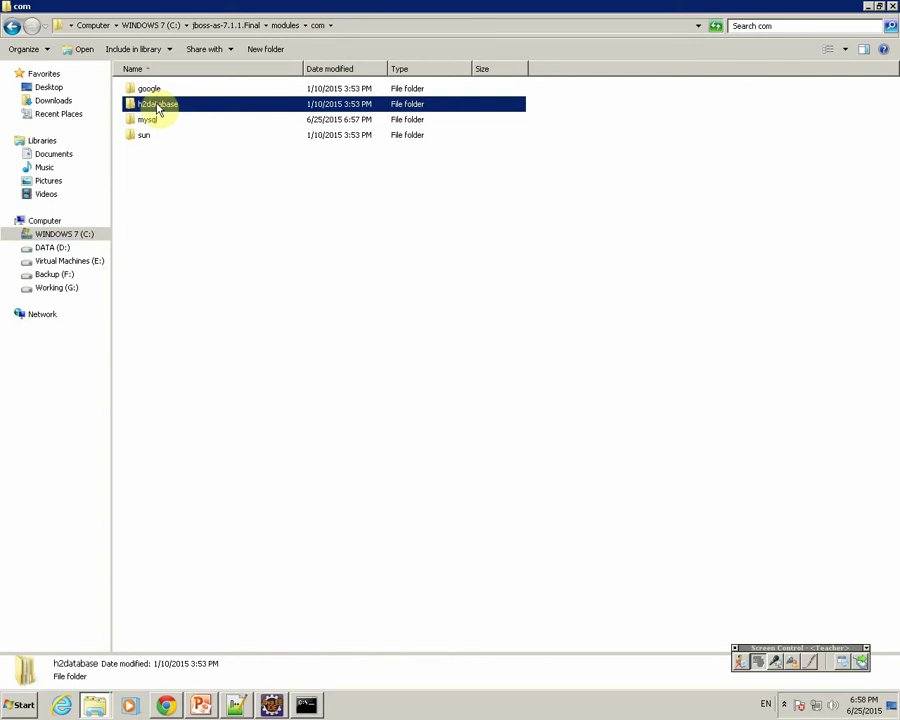
pyautogui.doubleClick(157, 106)
pyautogui.doubleClick(147, 94)
pyautogui.click(149, 94)
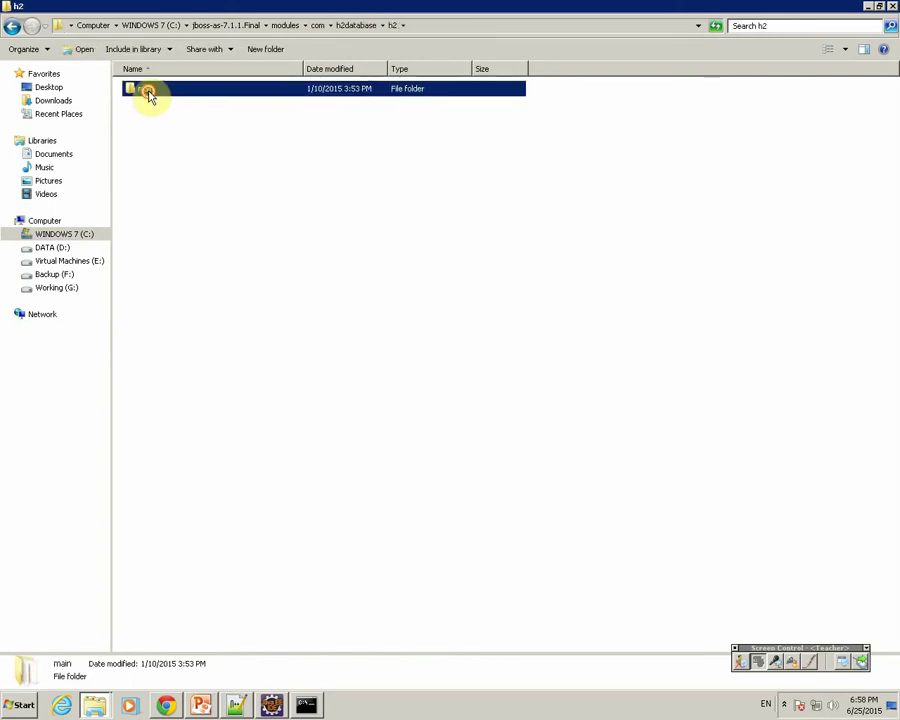
pyautogui.doubleClick(149, 94)
pyautogui.click(150, 119)
pyautogui.rightClick(155, 118)
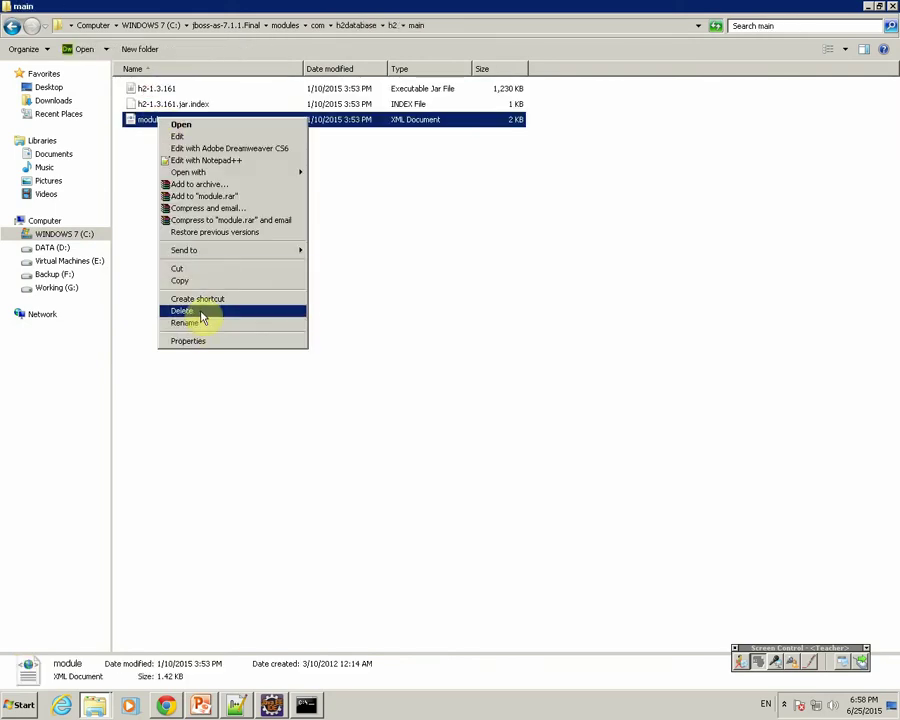
pyautogui.click(183, 279)
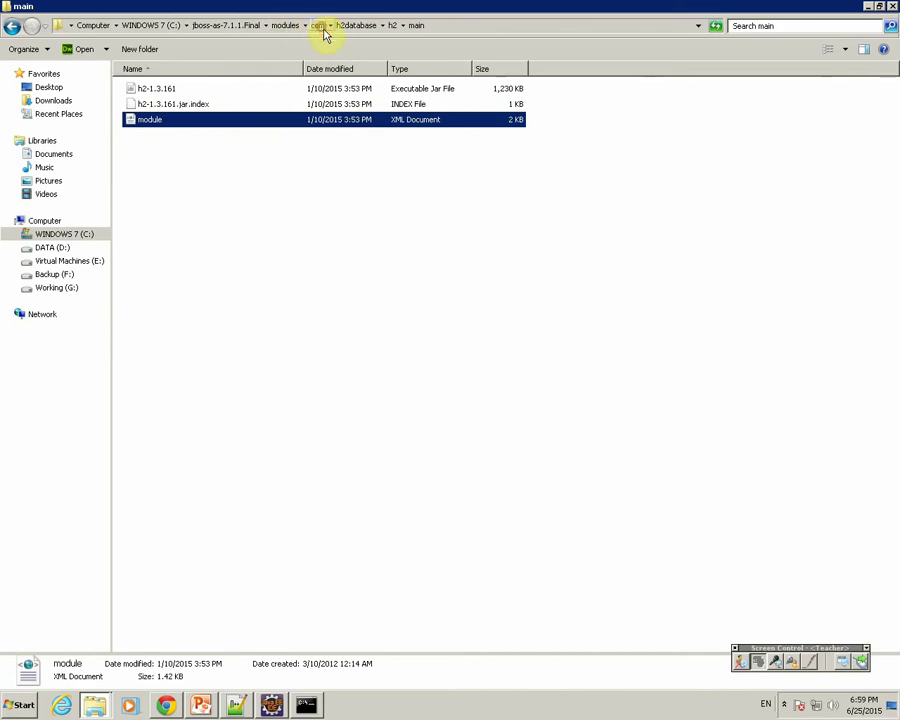
# Paste module.xml into com/mysql/main and open it in Notepad++.
pyautogui.click(319, 26)
pyautogui.doubleClick(161, 119)
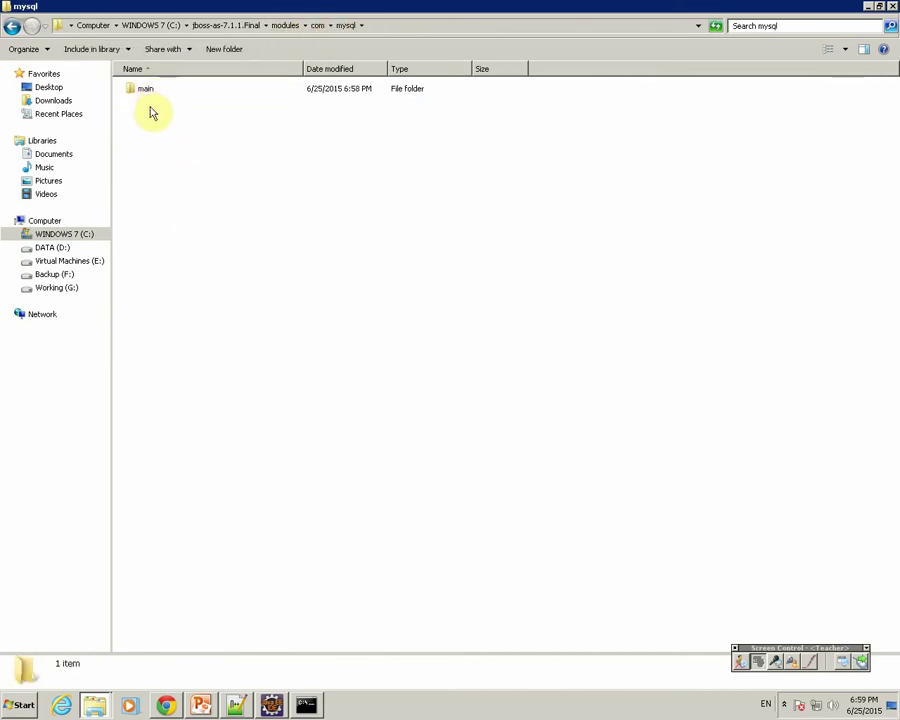
pyautogui.doubleClick(146, 89)
pyautogui.rightClick(150, 127)
pyautogui.click(178, 207)
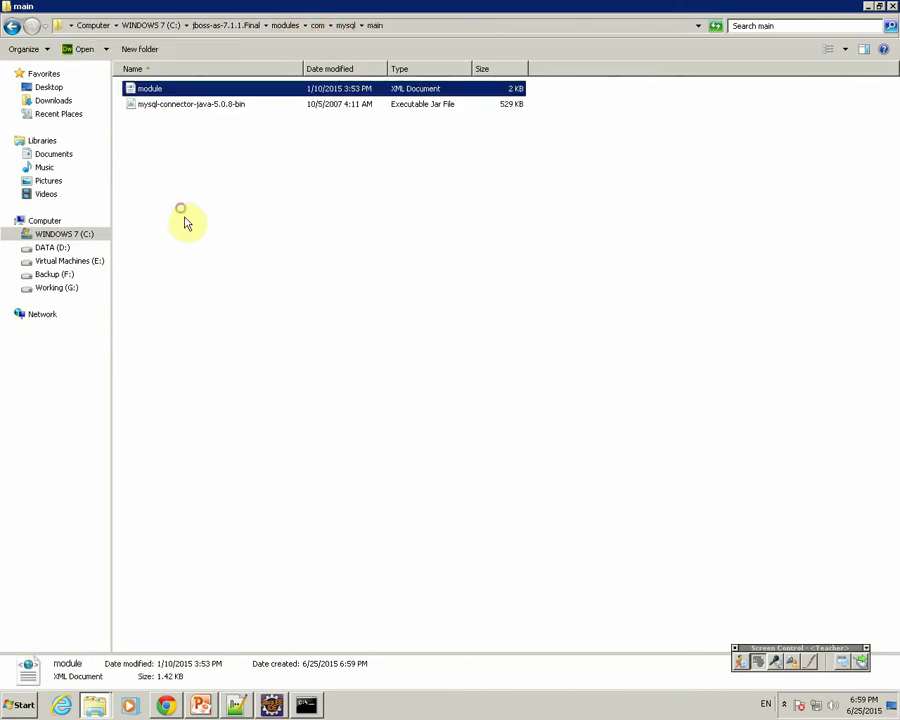
pyautogui.rightClick(151, 88)
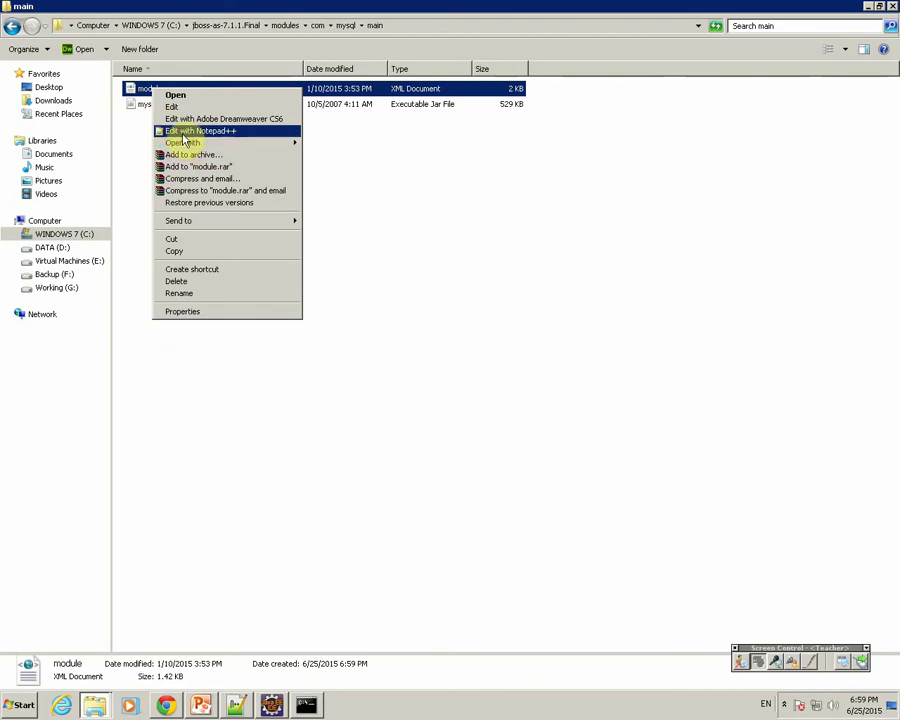
pyautogui.click(188, 131)
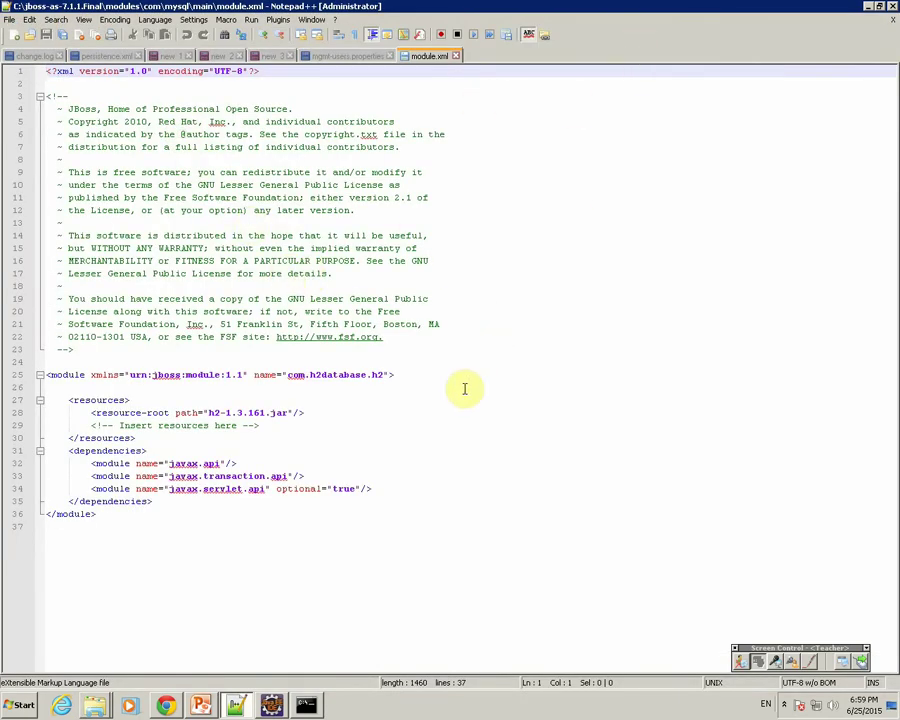
# Change the module name from com.h2database.h2 to com.mysql.
pyautogui.doubleClick(266, 376)
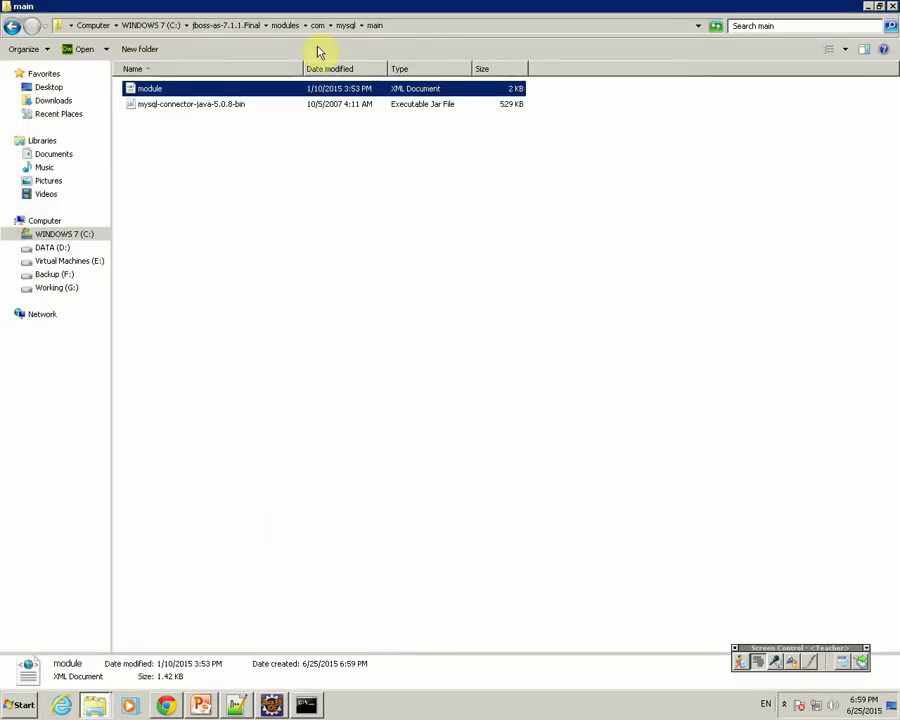
pyautogui.click(316, 27)
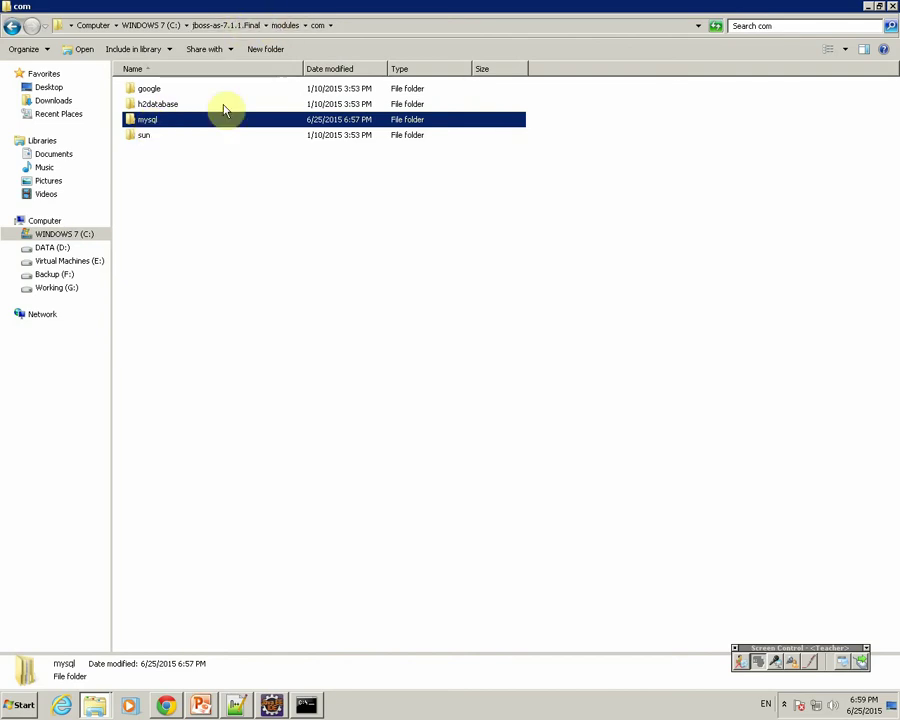
pyautogui.click(236, 705)
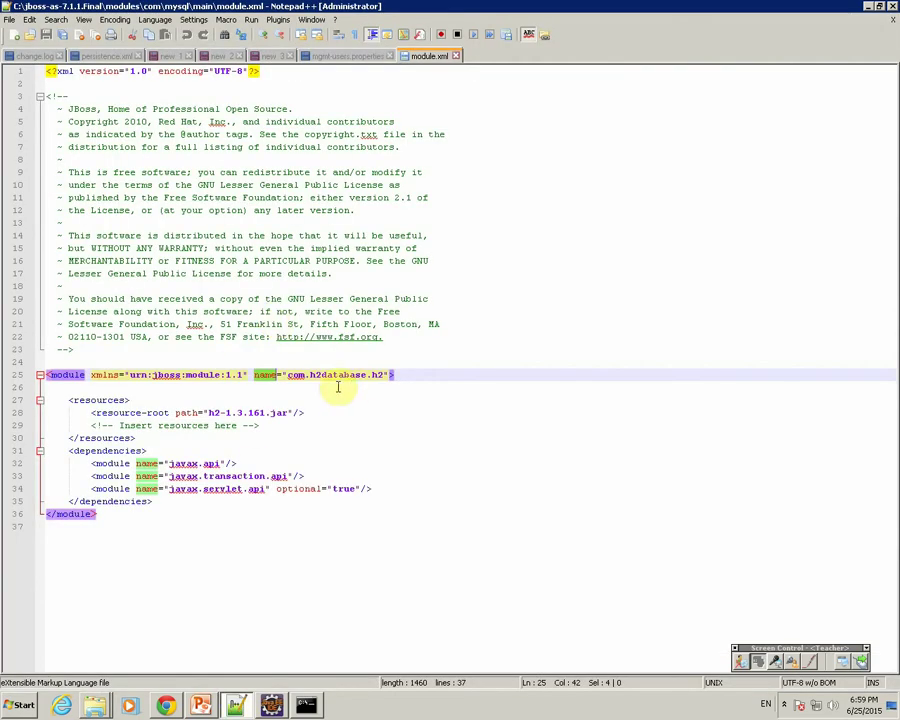
pyautogui.moveTo(310, 374); pyautogui.dragTo(381, 373)
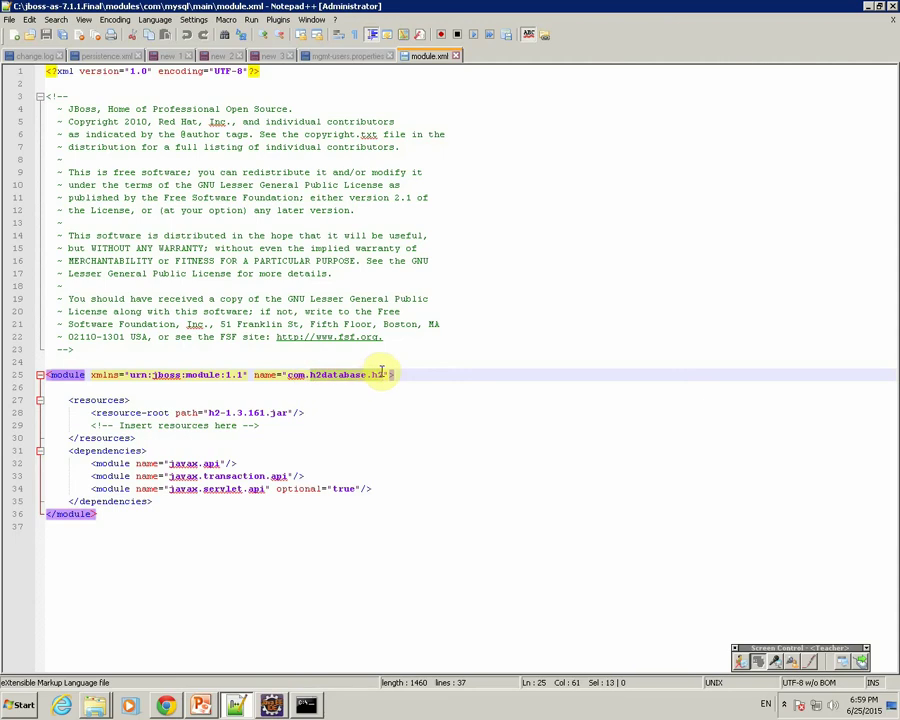
pyautogui.write('mysql')
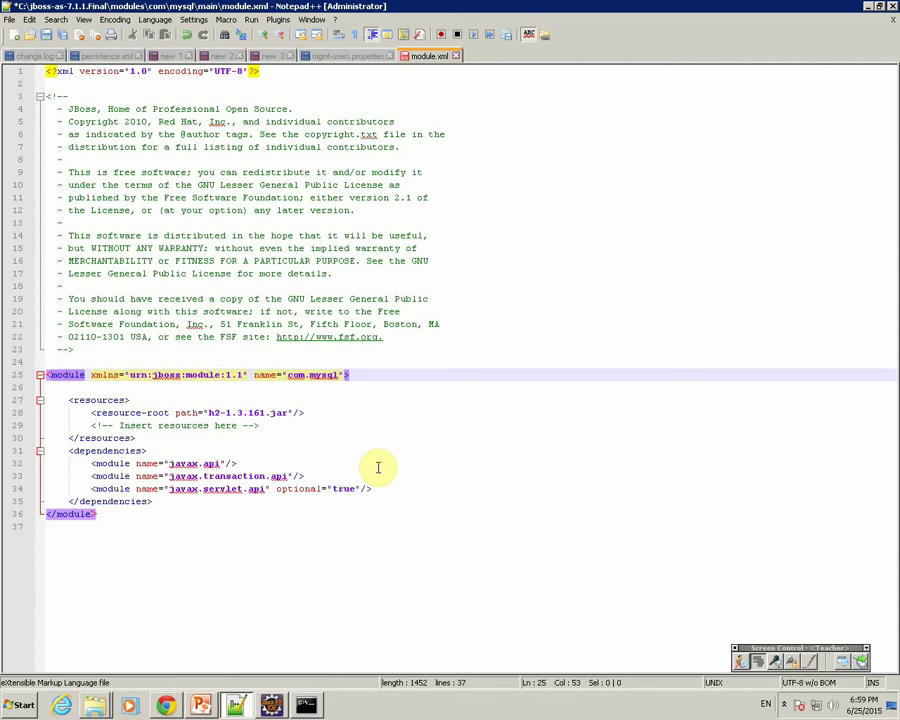
pyautogui.write('2database.h2')
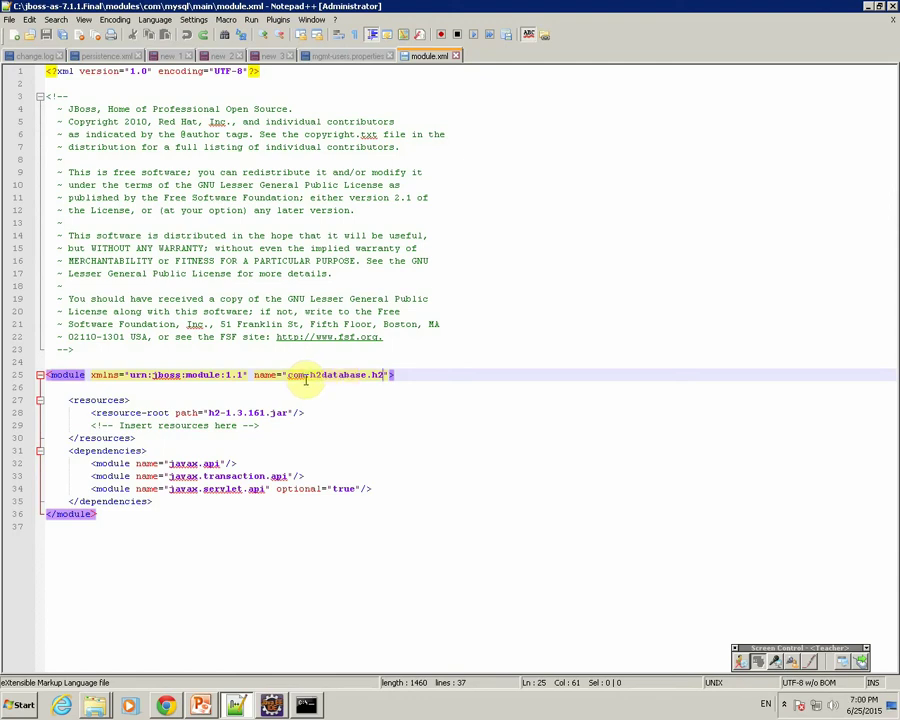
pyautogui.press('BackSpace')
pyautogui.press('BackSpace')
pyautogui.press('BackSpace')
pyautogui.press('BackSpace')
pyautogui.press('BackSpace')
pyautogui.press('BackSpace')
pyautogui.press('BackSpace')
pyautogui.press('BackSpace')
pyautogui.press('BackSpace')
pyautogui.press('BackSpace')
pyautogui.press('BackSpace')
pyautogui.press('BackSpace')
pyautogui.press('BackSpace')
pyautogui.write('mysql')
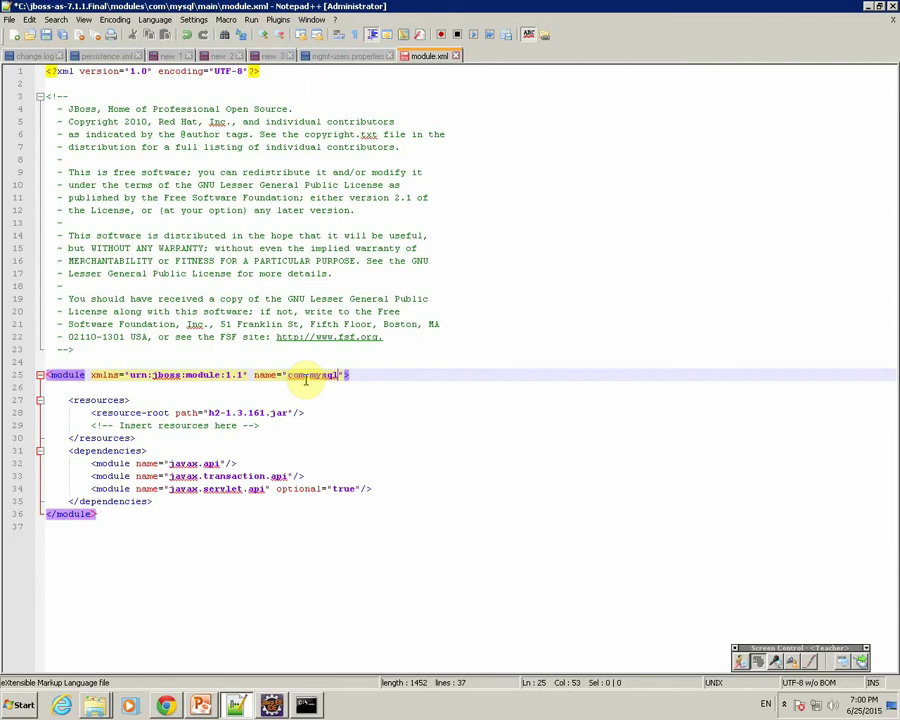
pyautogui.moveTo(254, 375); pyautogui.dragTo(352, 380)
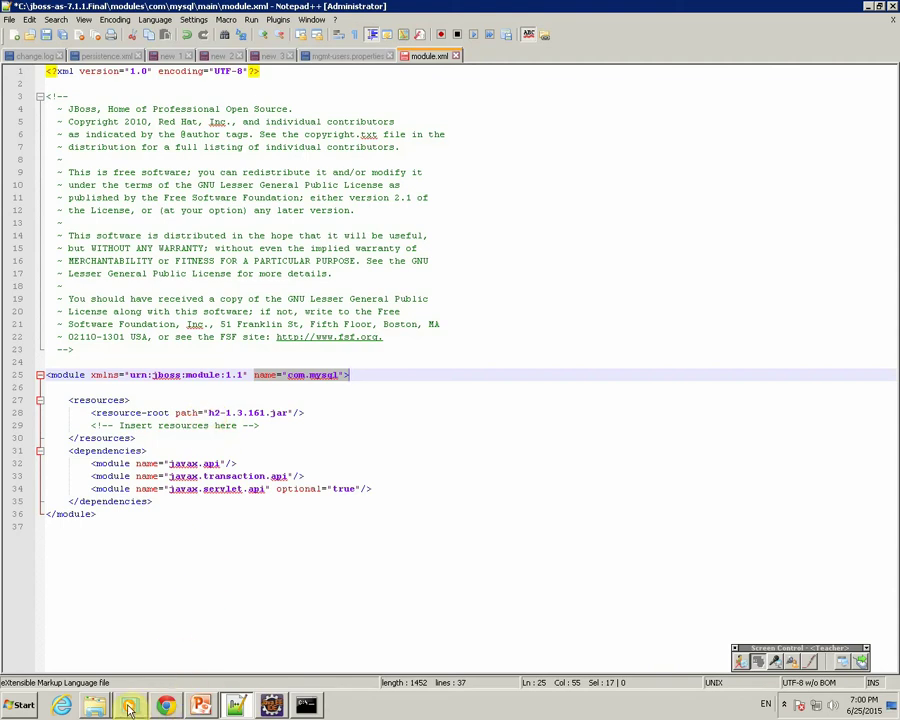
# Replace the h2 jar in the resource-root path with mysql-connector-java-5.0.8-bin.jar and save.
pyautogui.click(96, 704)
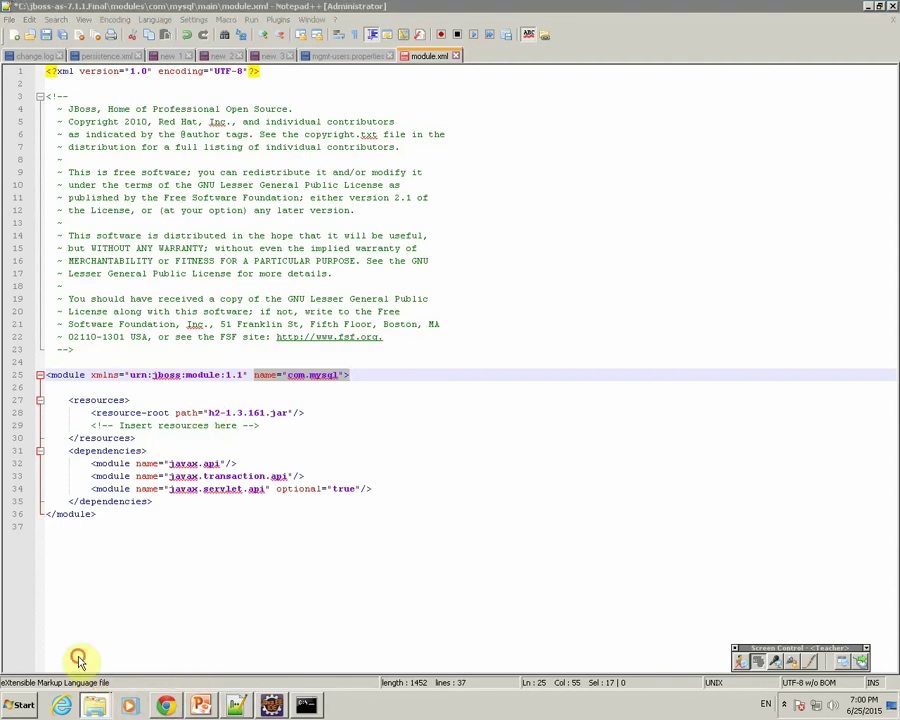
pyautogui.doubleClick(150, 120)
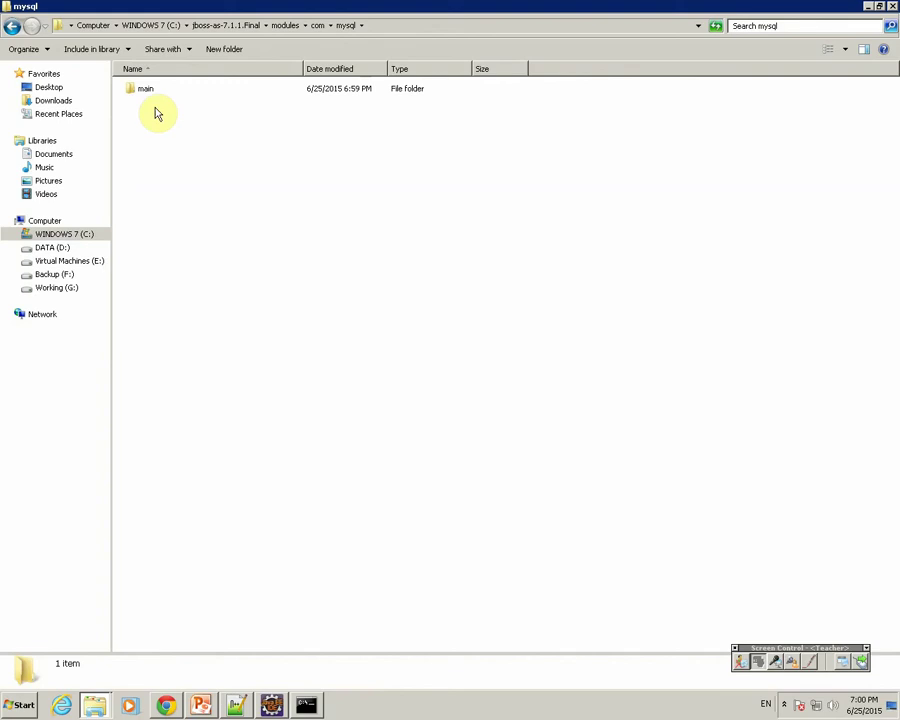
pyautogui.doubleClick(149, 90)
pyautogui.click(168, 105)
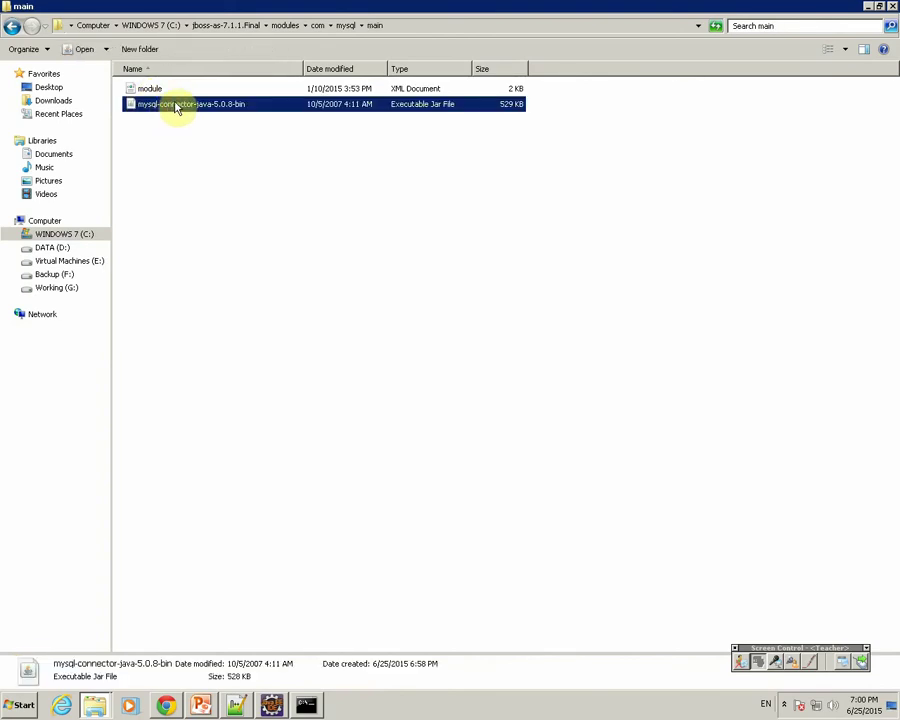
pyautogui.click(176, 106)
pyautogui.hotkey('ctrl', 'c')
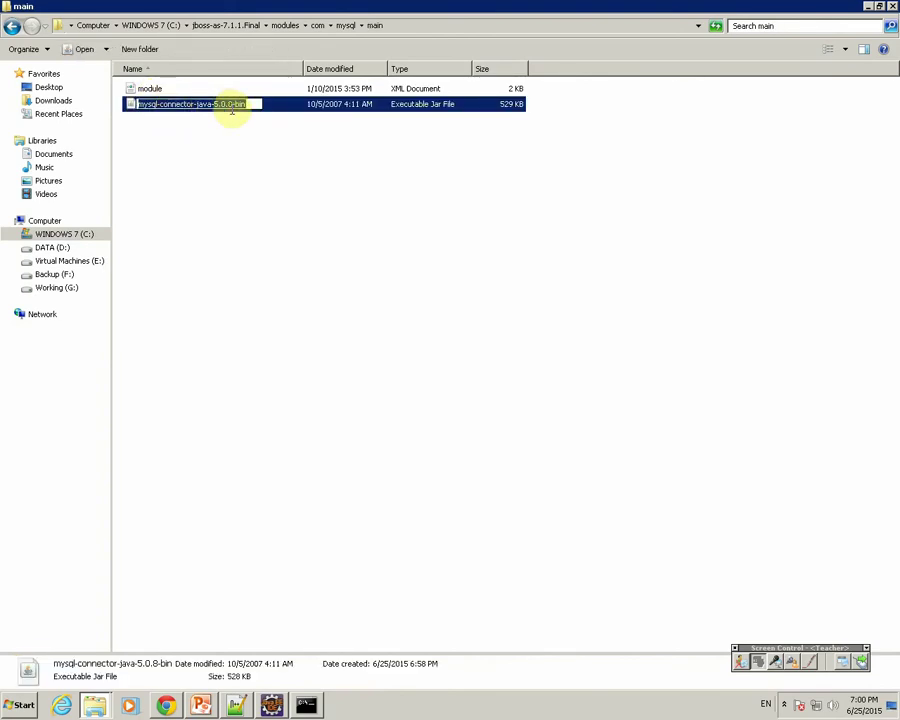
pyautogui.hotkey('alt', 'Tab')
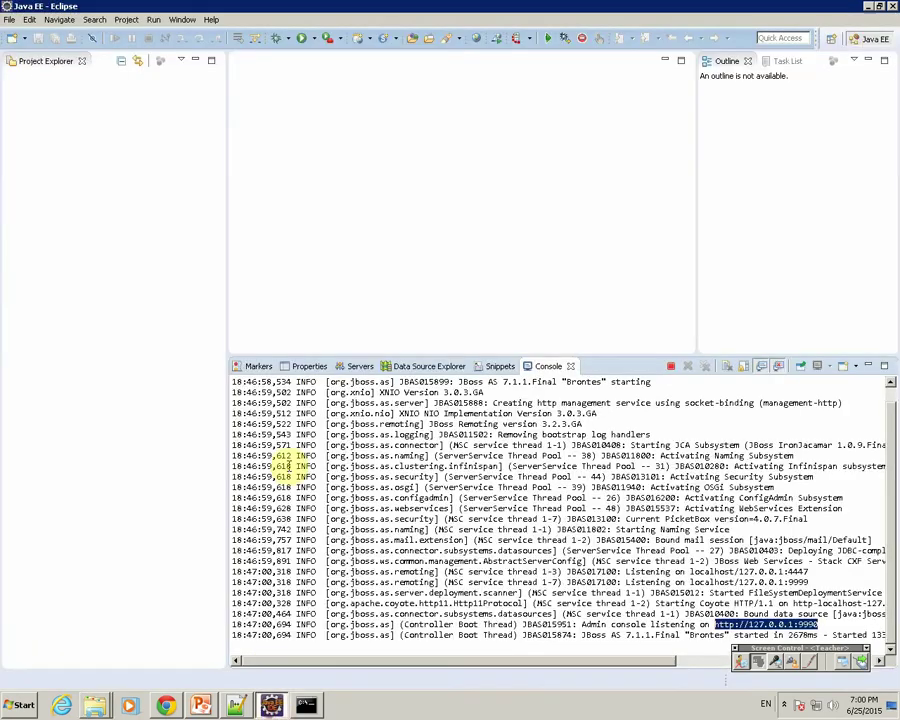
pyautogui.hotkey('alt', 'Tab')
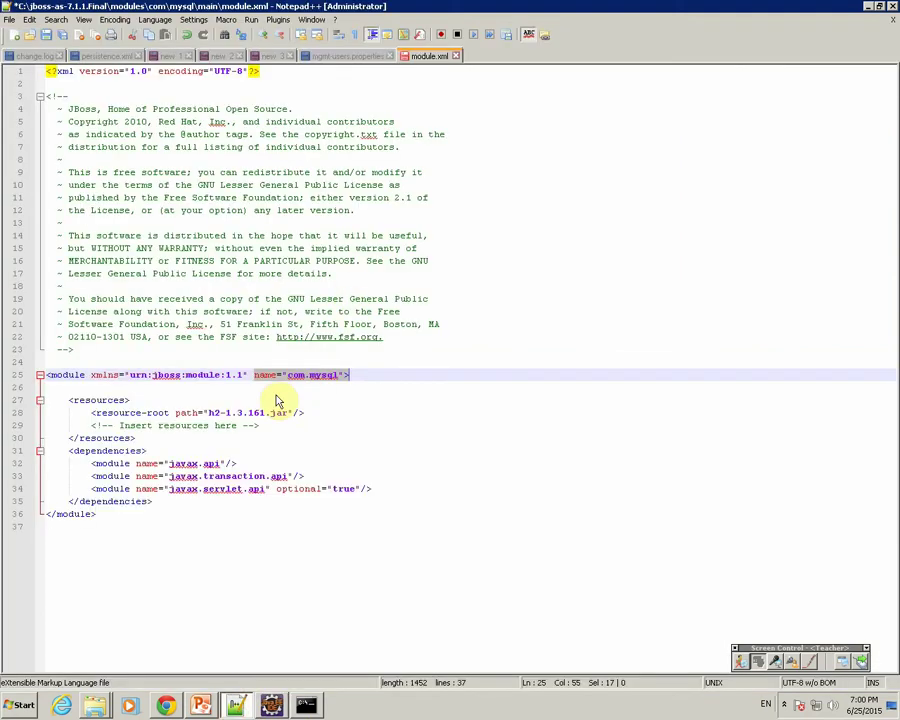
pyautogui.moveTo(207, 412); pyautogui.dragTo(263, 412)
pyautogui.hotkey('ctrl', 'v')
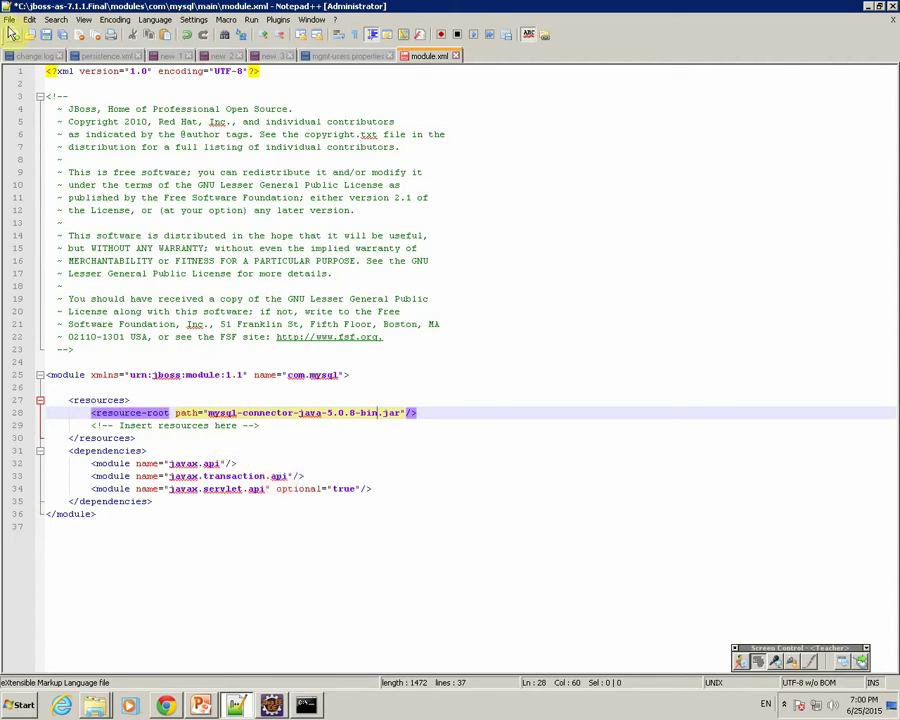
pyautogui.click(44, 38)
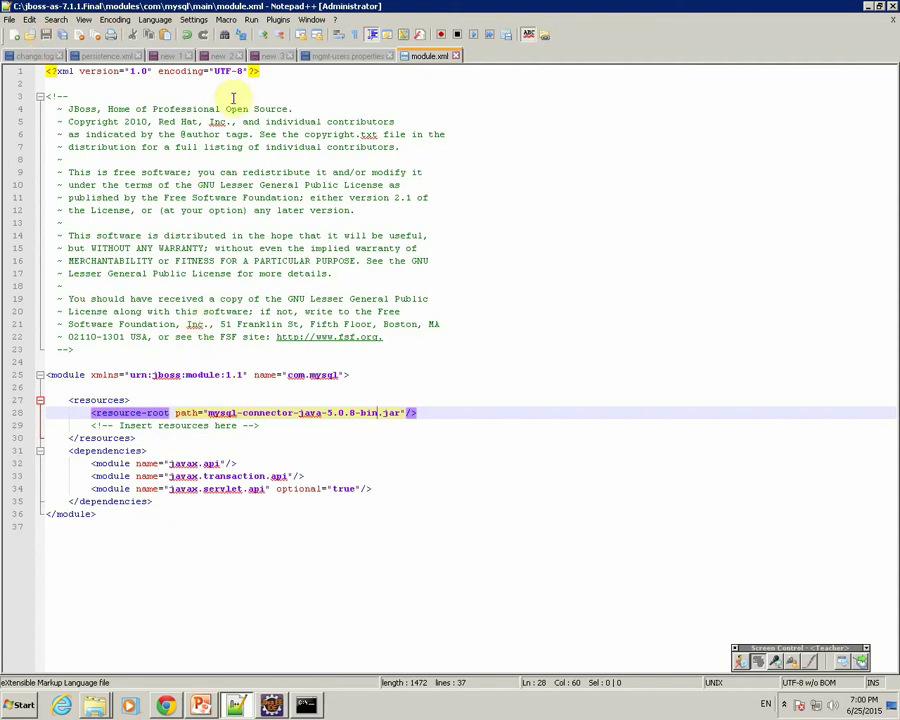
pyautogui.click(233, 706)
# Add a '- restart server' line after line 7 of the 'new 3' notes, then return to Chrome.
pyautogui.hotkey('alt', 'Tab')
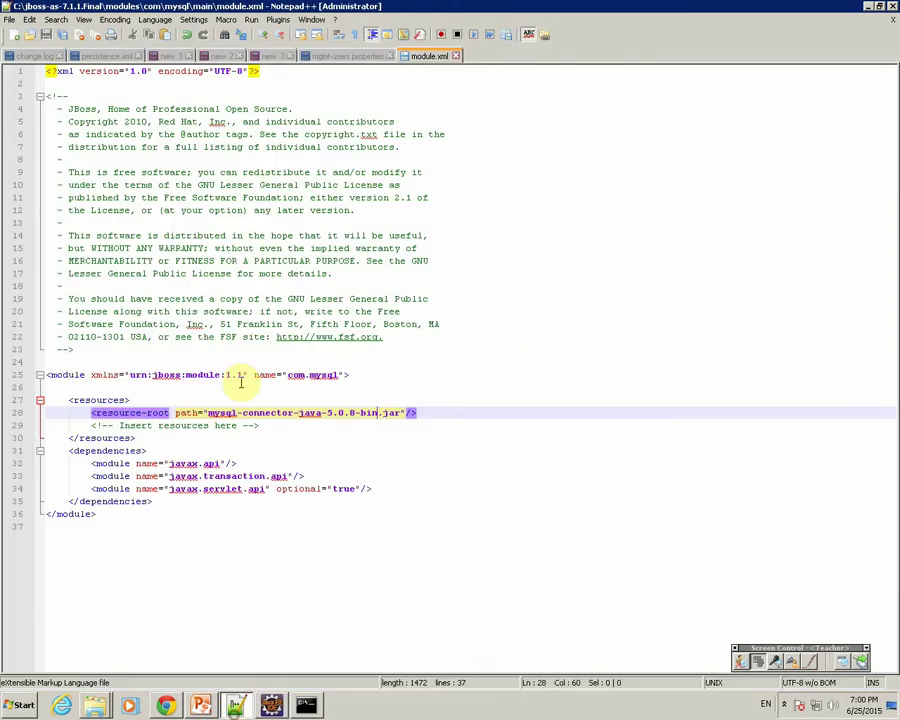
pyautogui.click(269, 55)
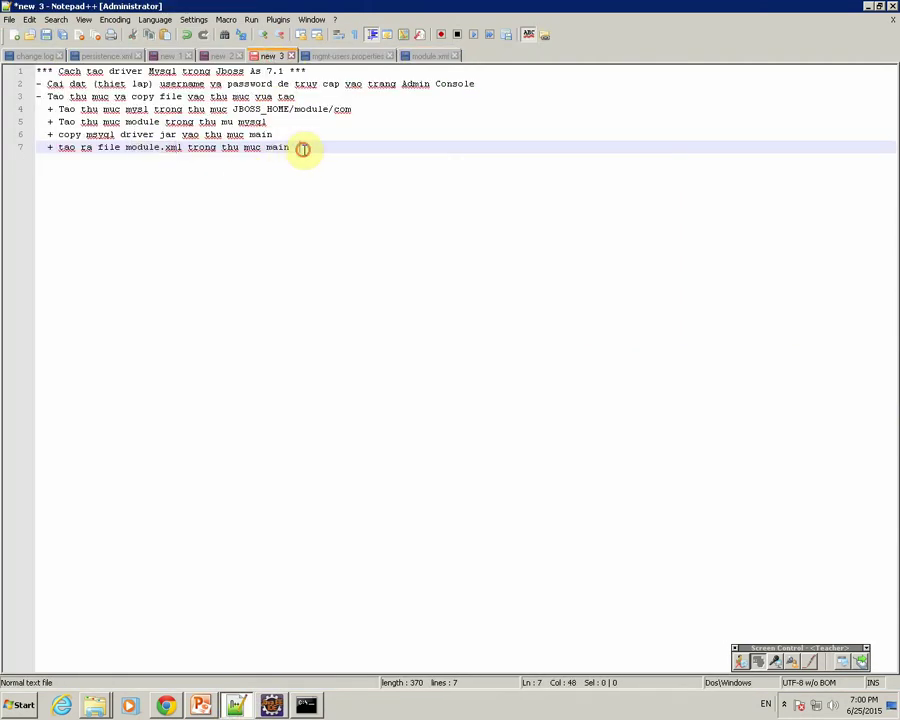
pyautogui.press('Return')
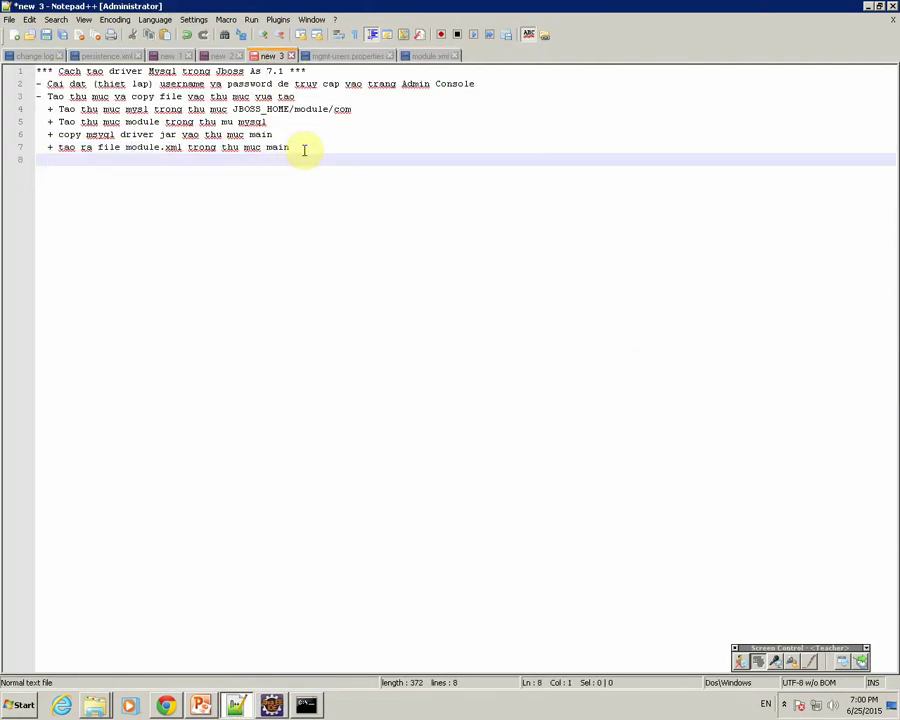
pyautogui.write('- restart server')
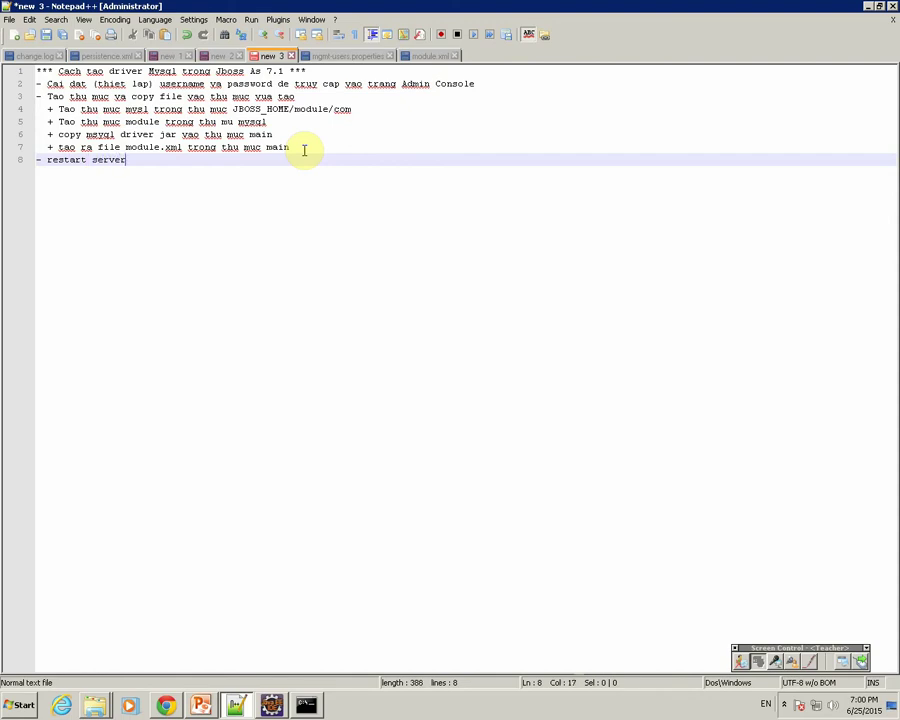
pyautogui.click(167, 706)
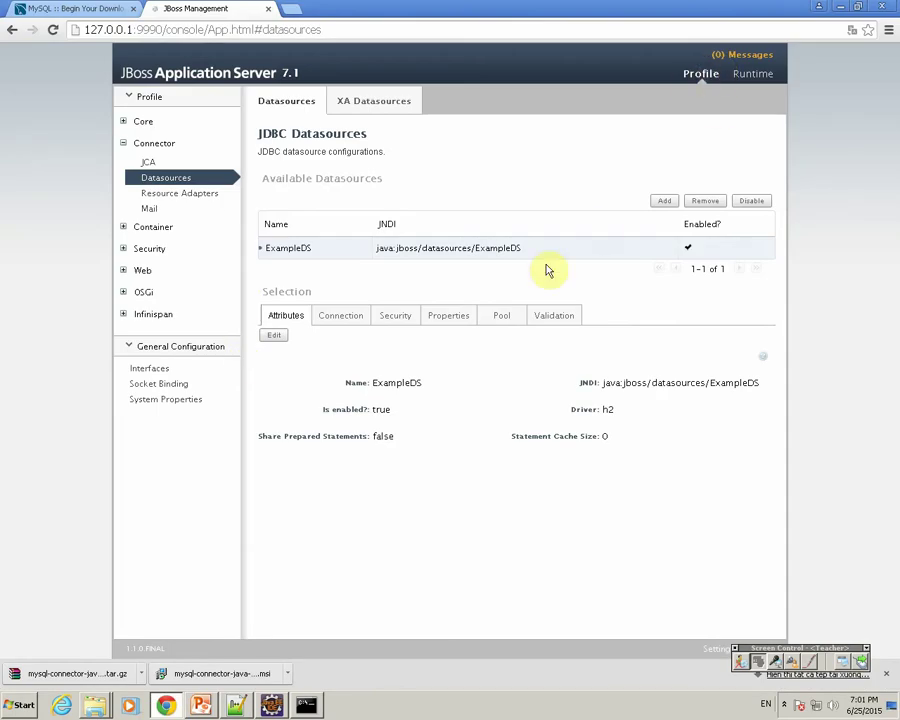
# Restart JBoss AS 7.1 from Eclipse's Servers view, then go back to the browser console.
pyautogui.click(271, 706)
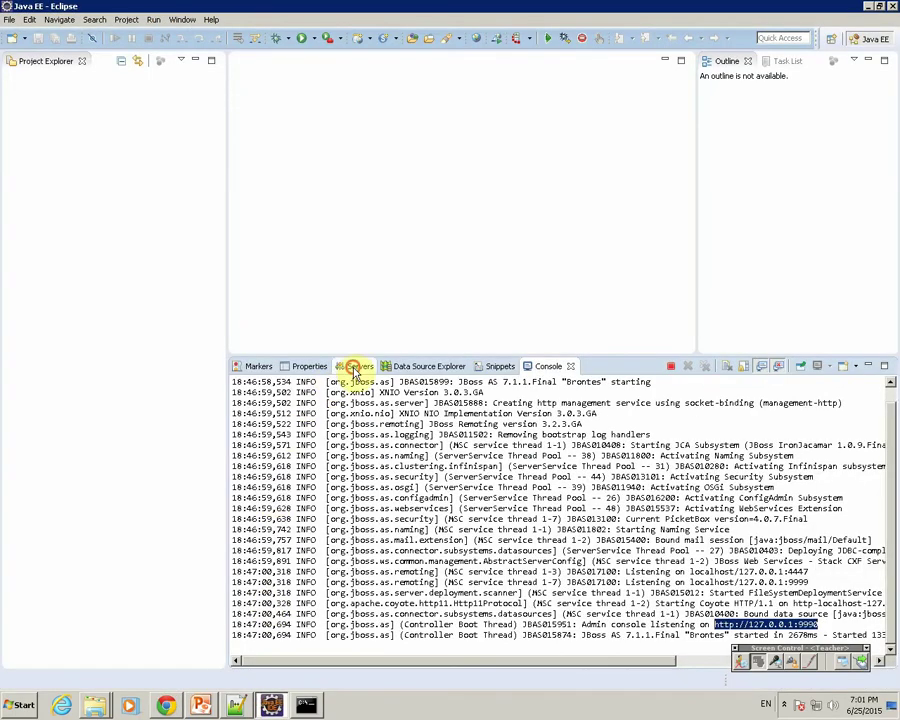
pyautogui.click(354, 368)
pyautogui.rightClick(293, 383)
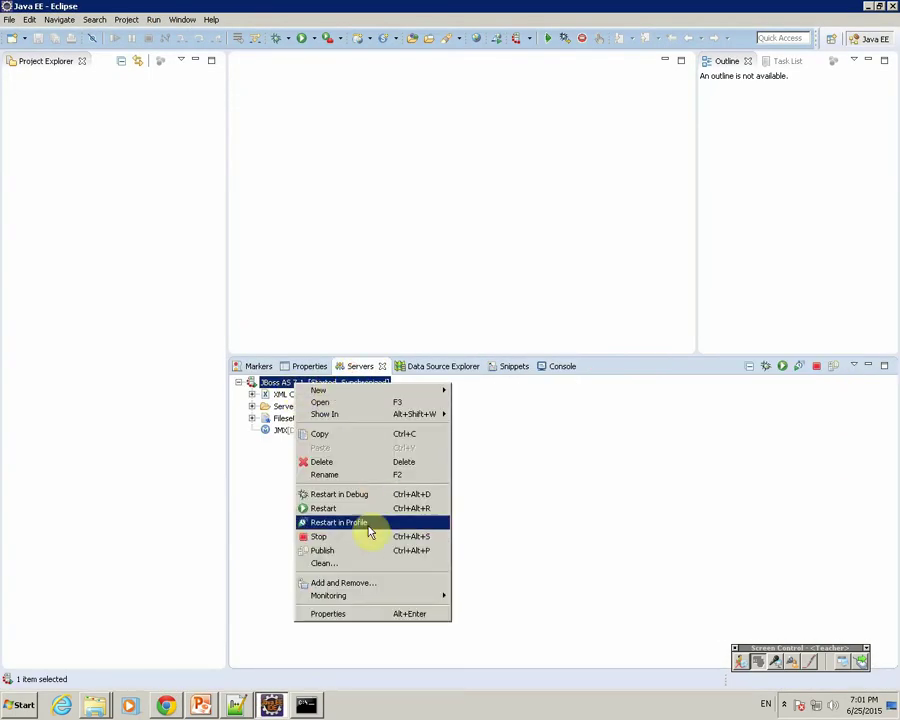
pyautogui.click(340, 508)
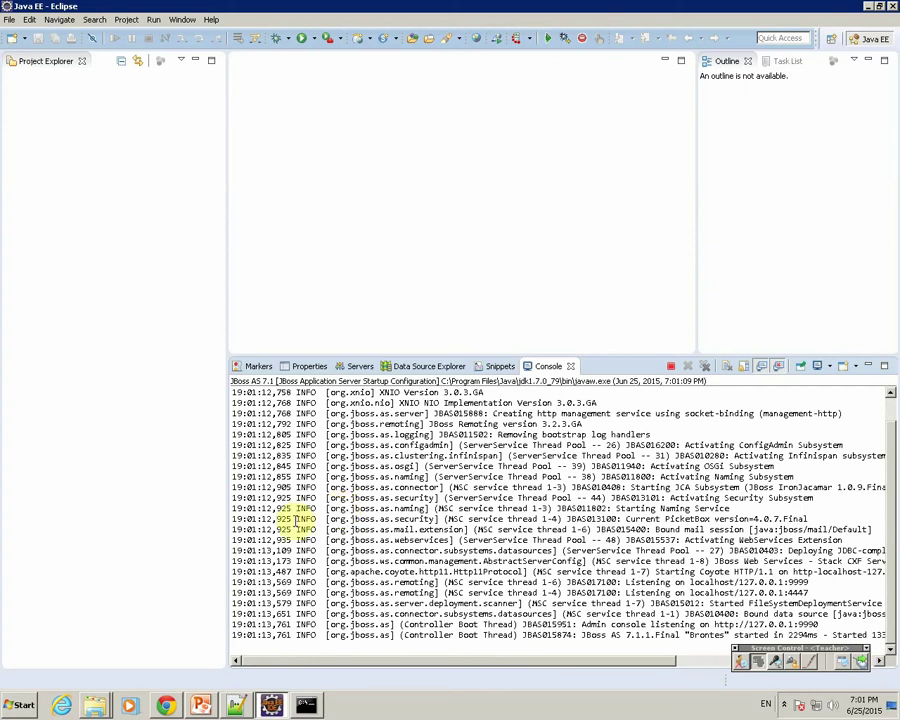
pyautogui.hotkey('alt', 'Tab')
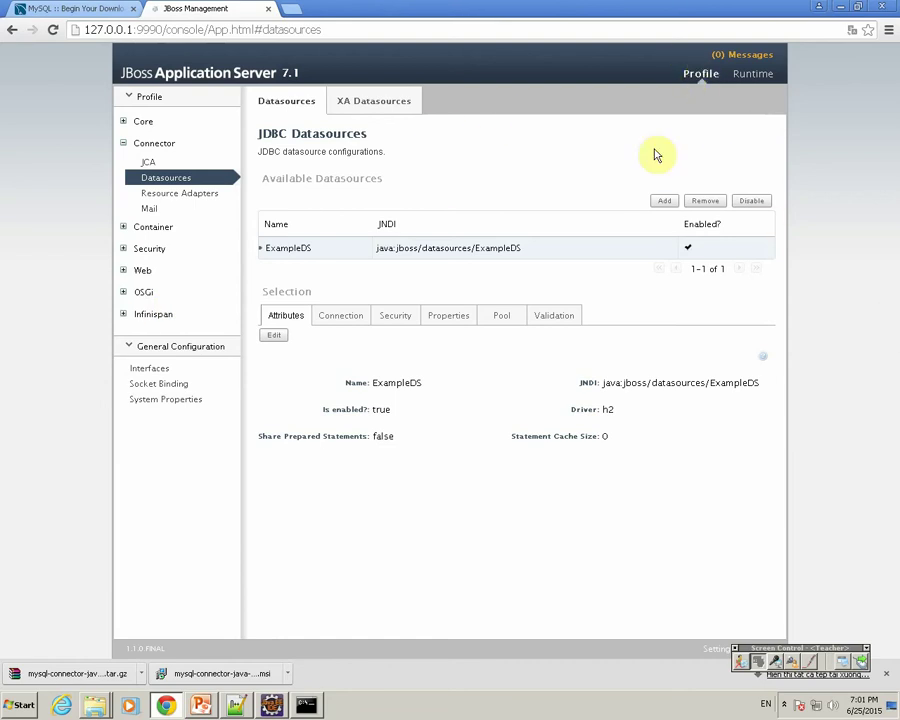
pyautogui.click(664, 201)
pyautogui.click(408, 303)
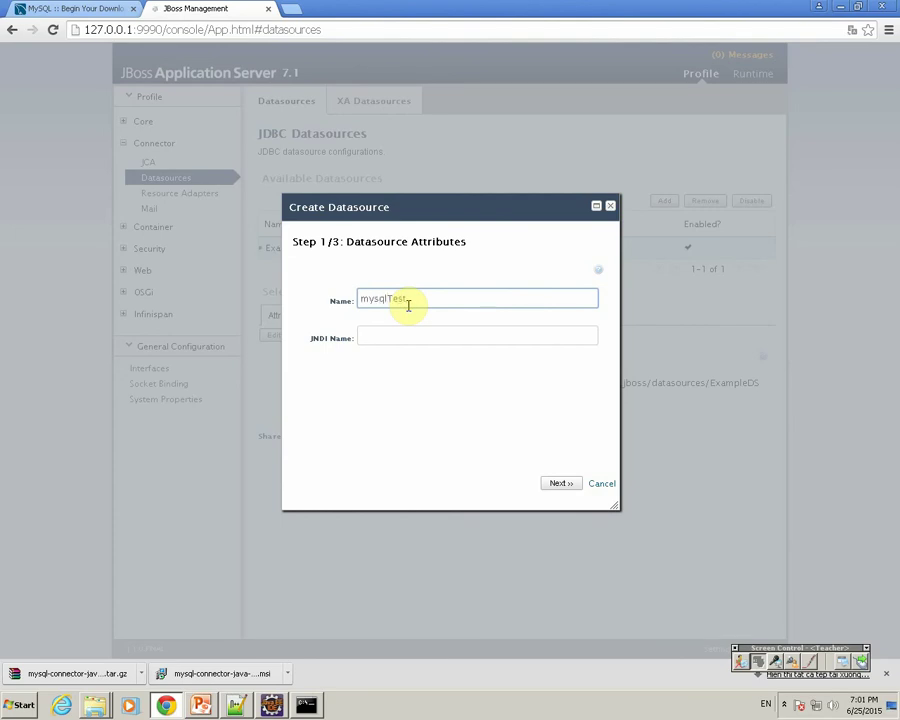
pyautogui.write('mysqlTest')
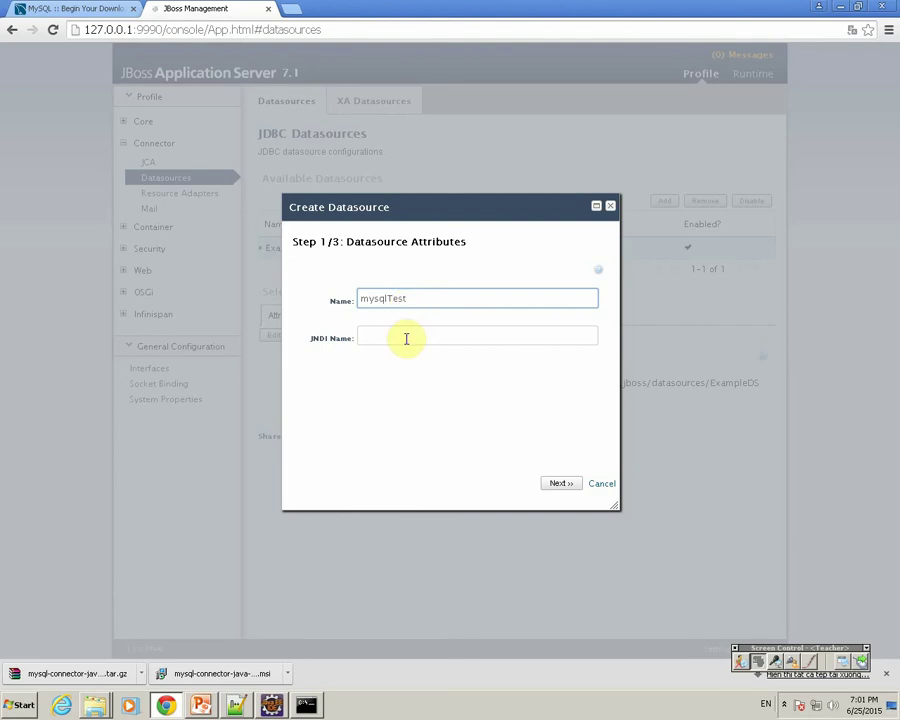
pyautogui.click(405, 338)
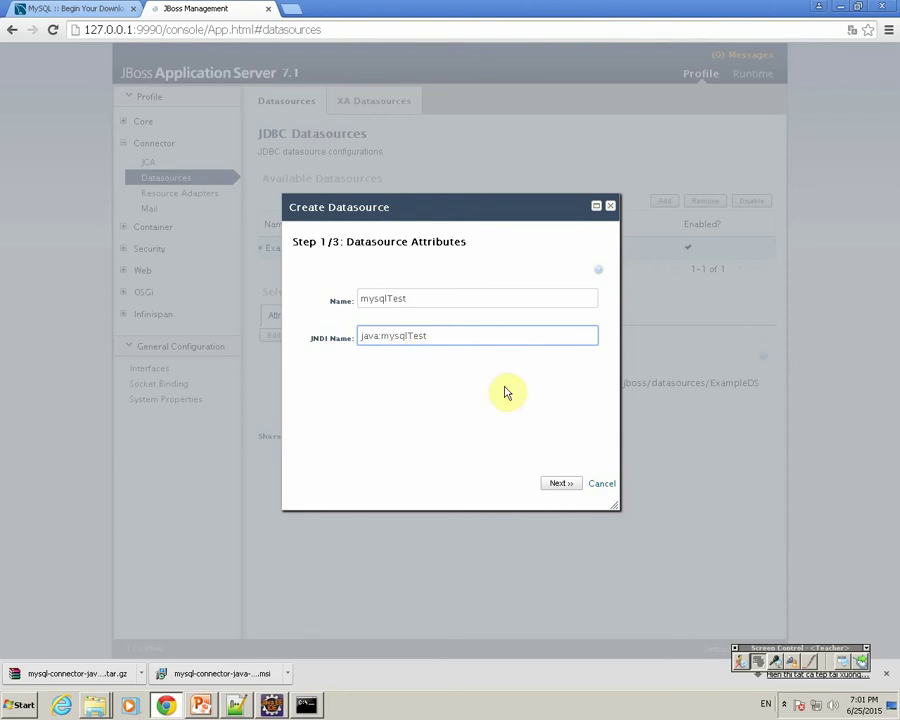
pyautogui.click(562, 483)
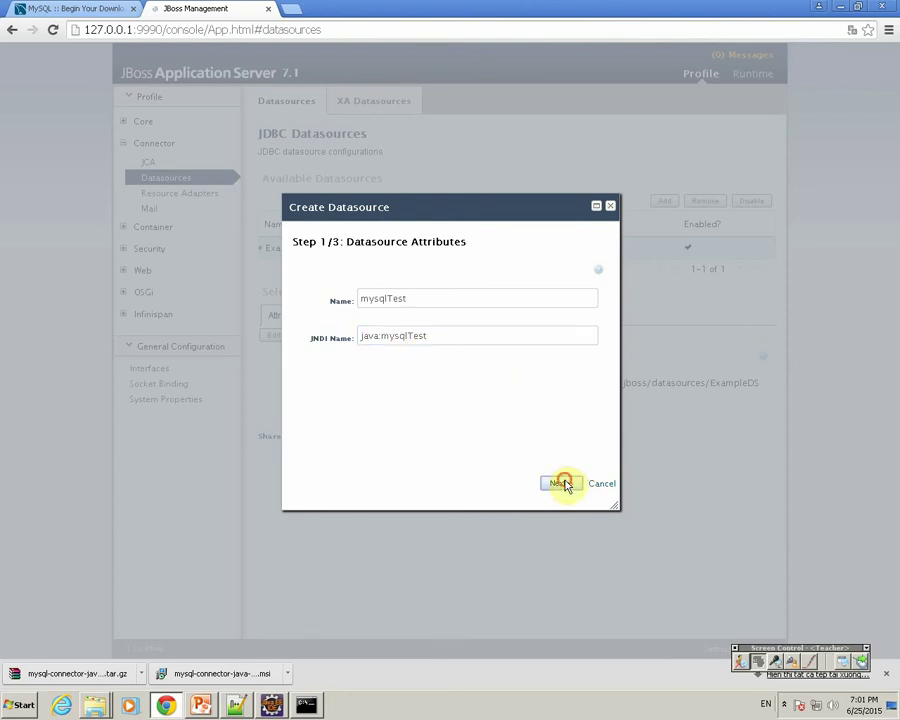
pyautogui.click(382, 336)
pyautogui.write('/')
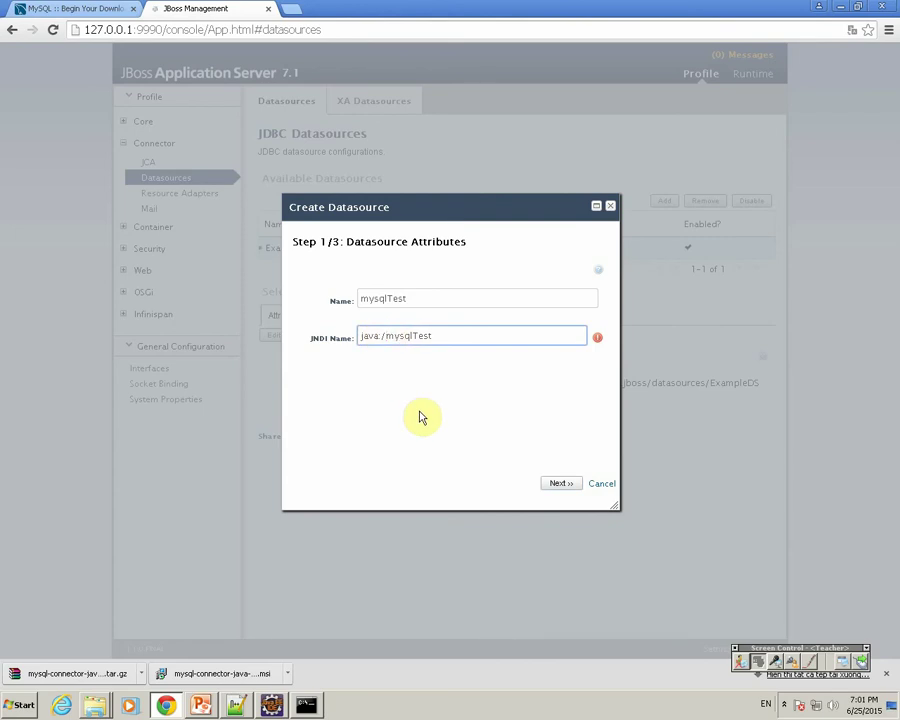
pyautogui.click(556, 482)
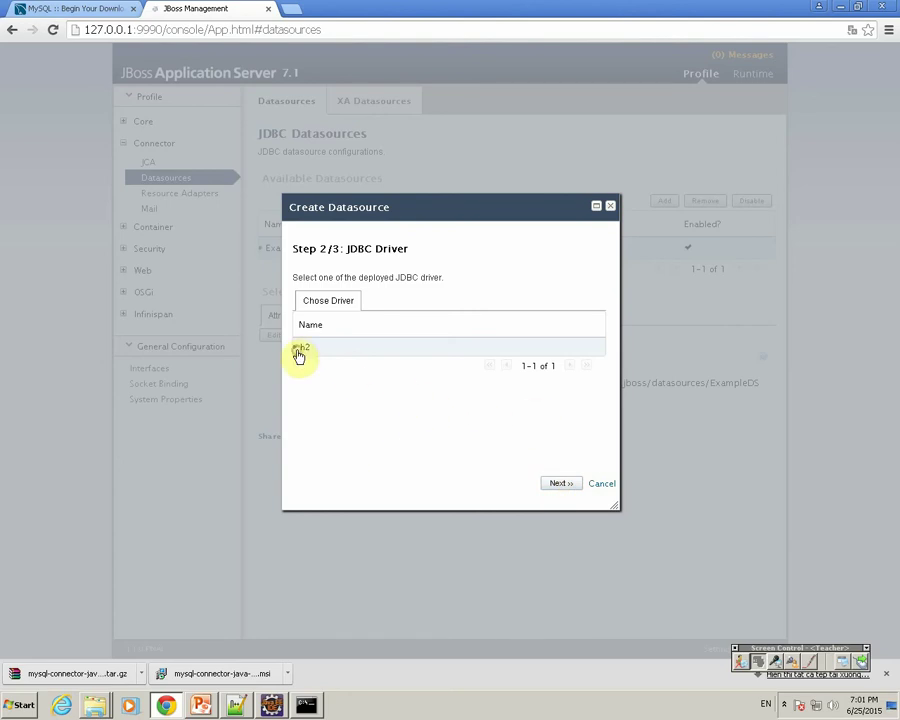
pyautogui.click(340, 301)
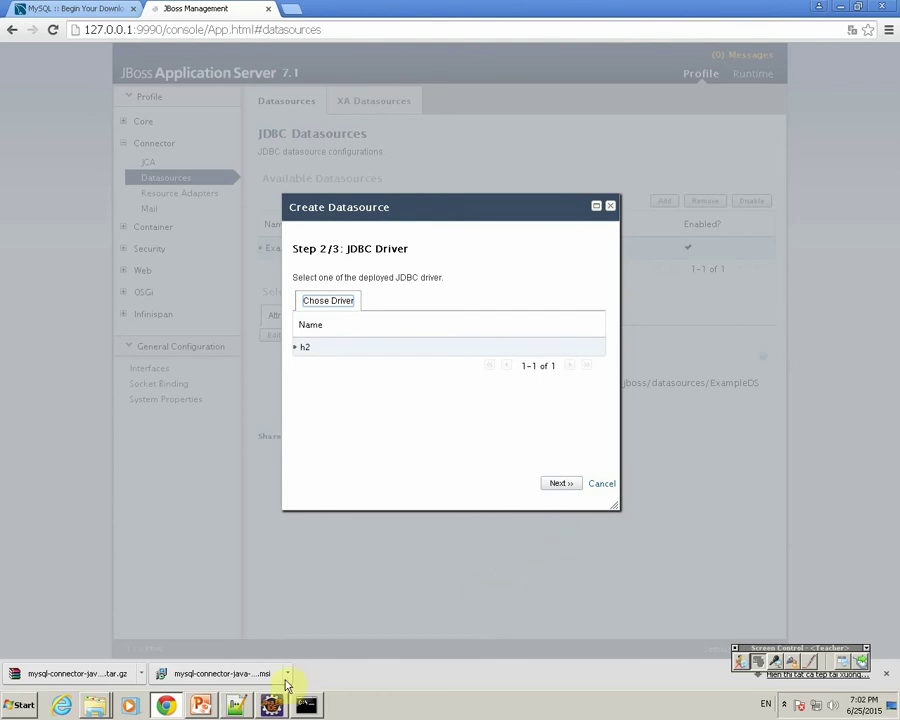
pyautogui.click(239, 706)
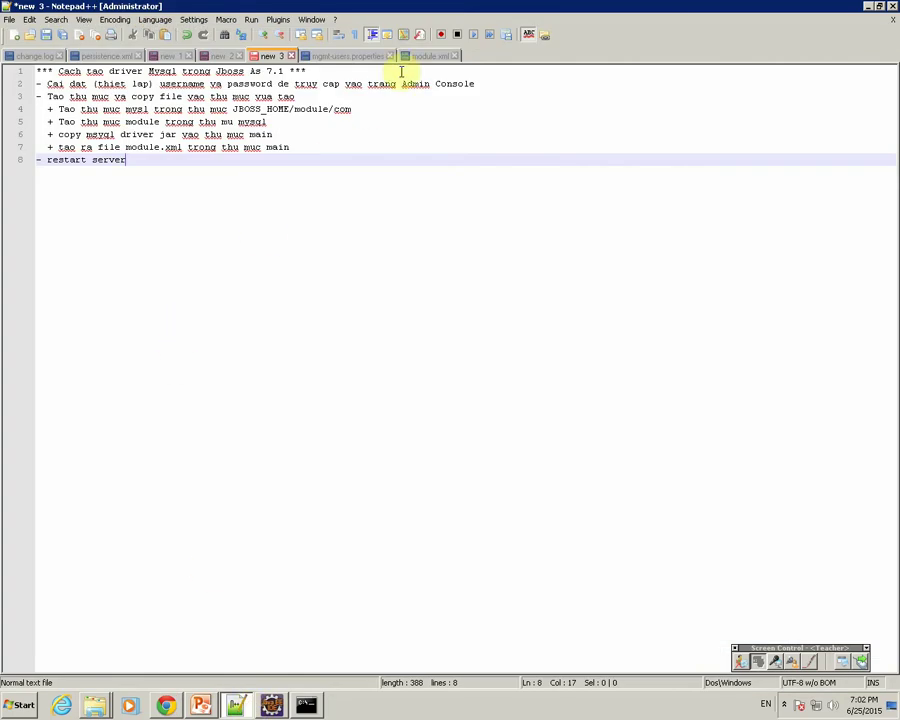
pyautogui.click(430, 56)
pyautogui.click(300, 411)
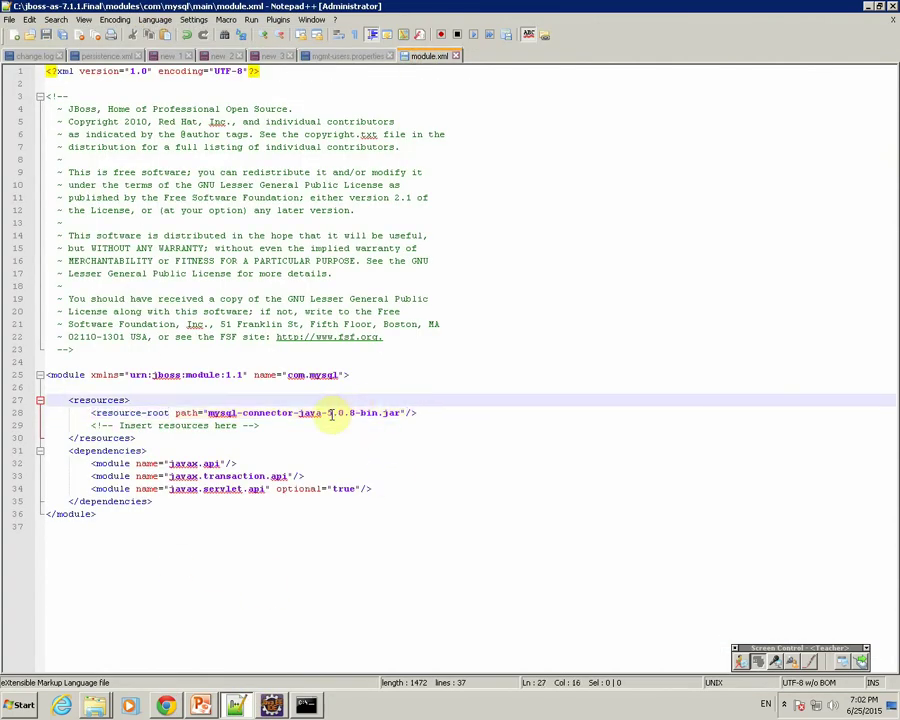
pyautogui.doubleClick(224, 412)
pyautogui.click(283, 374)
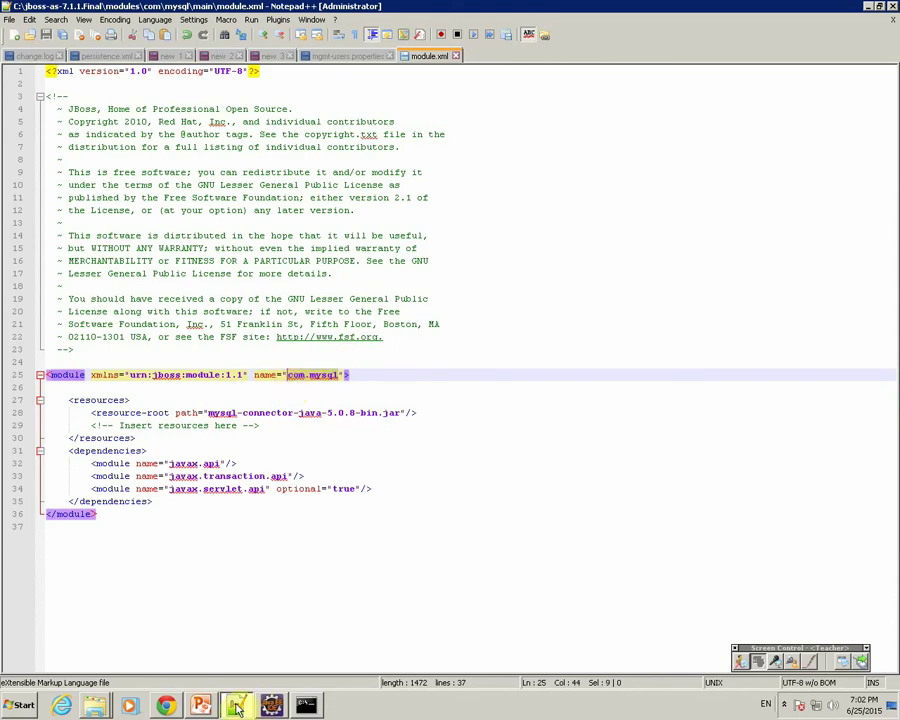
pyautogui.hotkey('alt', 'Tab')
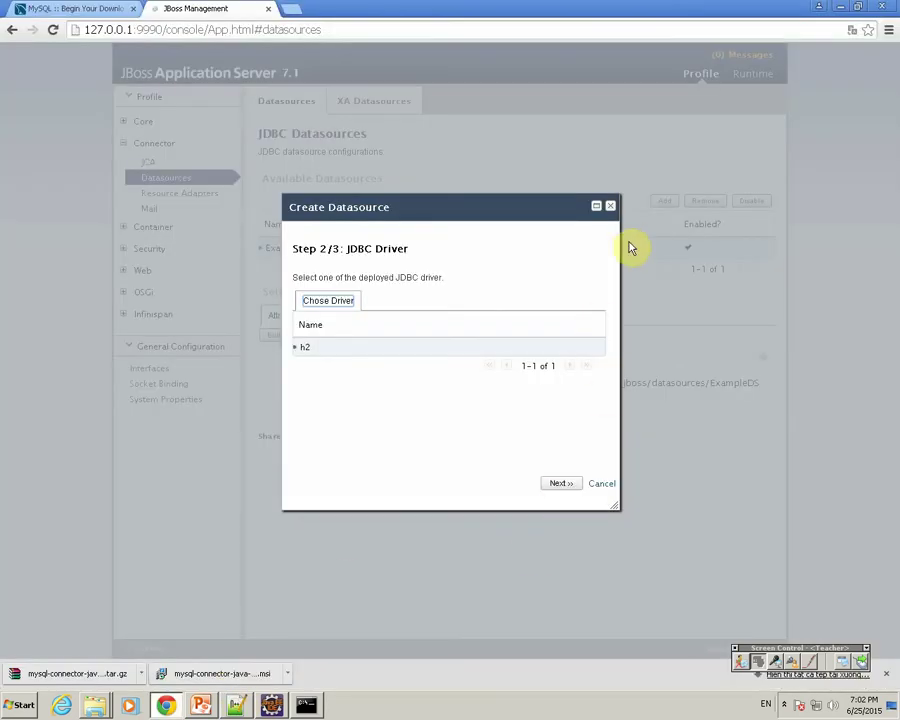
pyautogui.click(609, 206)
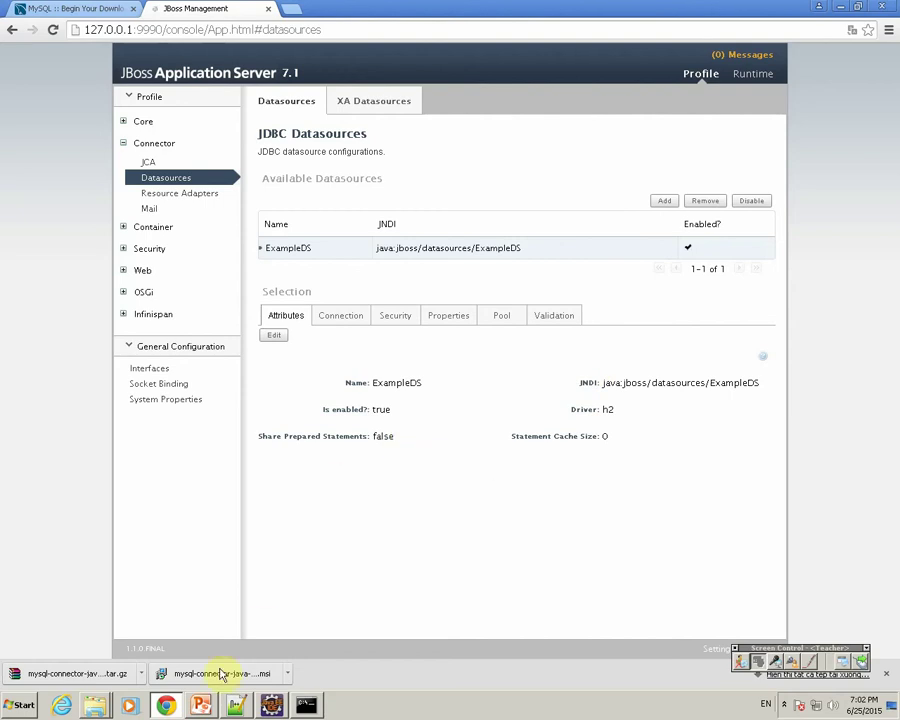
# Insert '- Cau hinh trong standalone.xml' above the restart line in the 'new 3' notes.
pyautogui.click(234, 703)
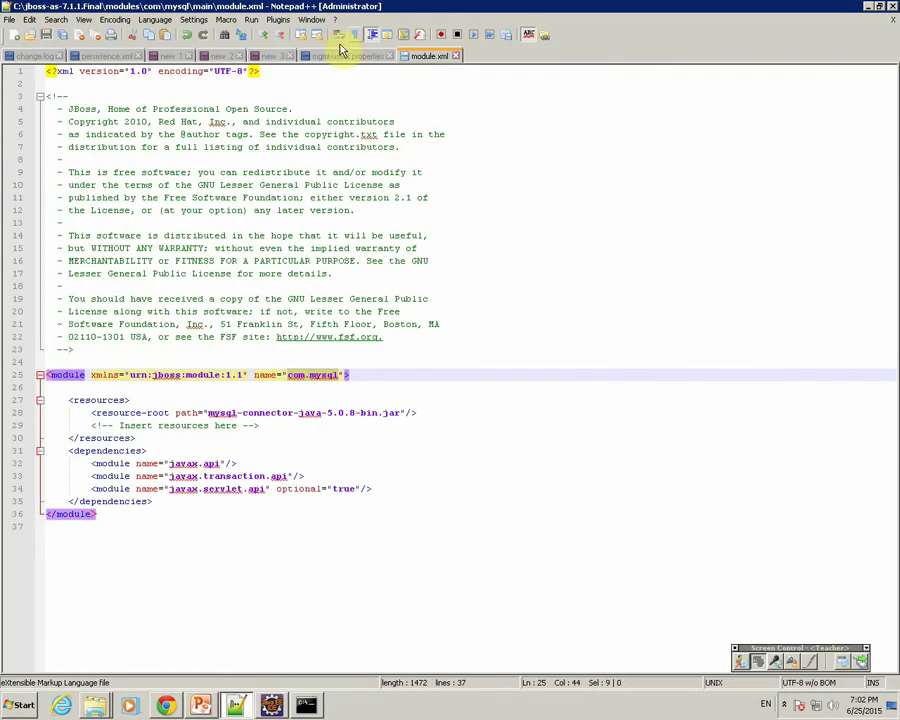
pyautogui.click(268, 56)
pyautogui.click(290, 147)
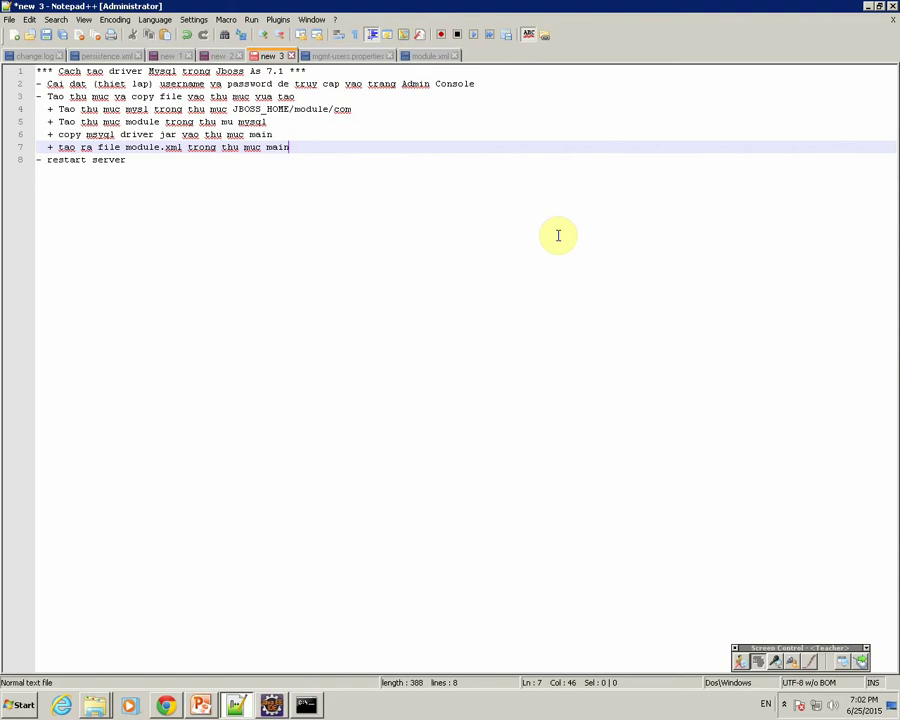
pyautogui.press('Return')
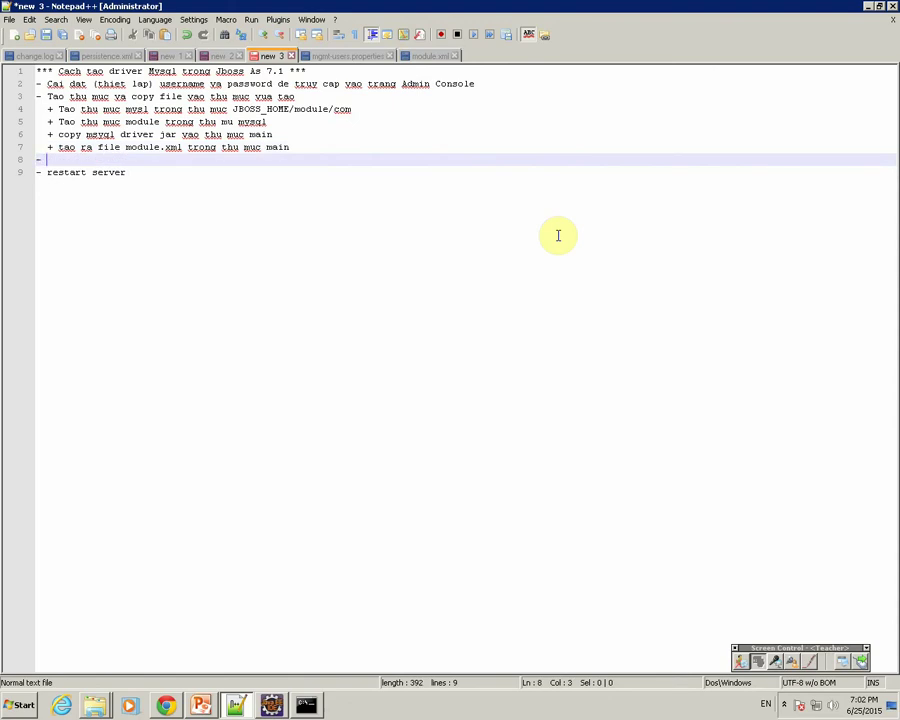
pyautogui.write('- Cau hinh ')
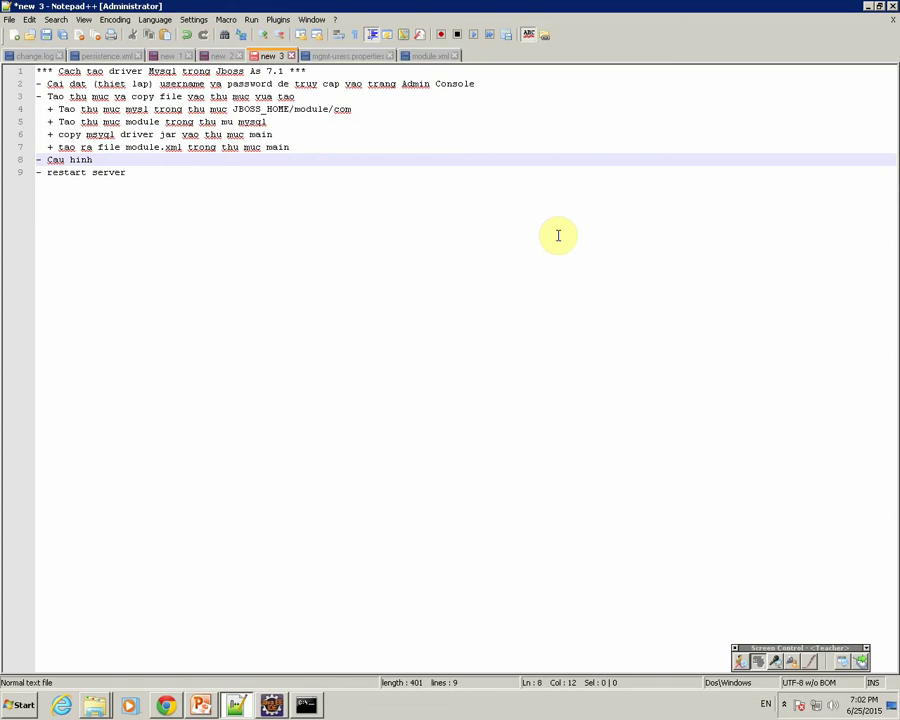
pyautogui.write('trong ')
pyautogui.write('stat')
pyautogui.write('dalone.xml')
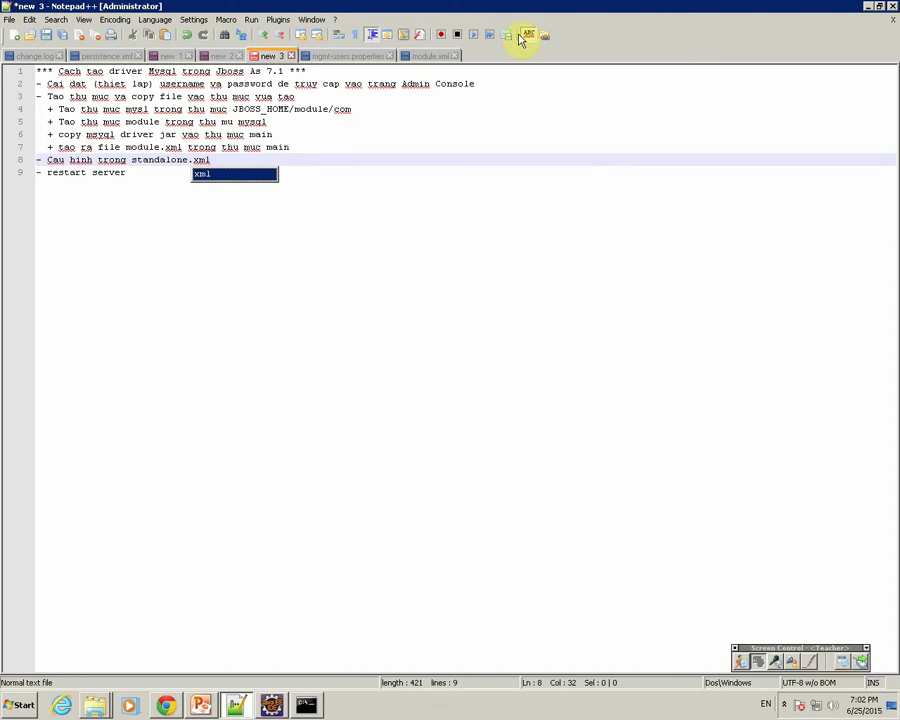
pyautogui.click(90, 707)
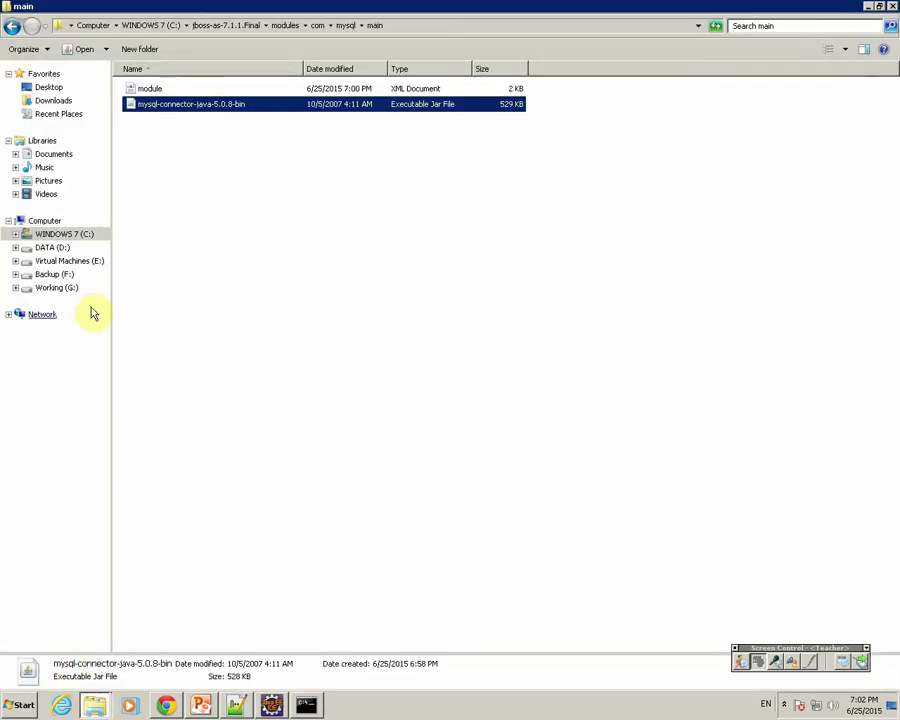
# Open standalone\configuration\standalone.xml in Notepad++ and scroll to the datasources subsystem.
pyautogui.click(214, 25)
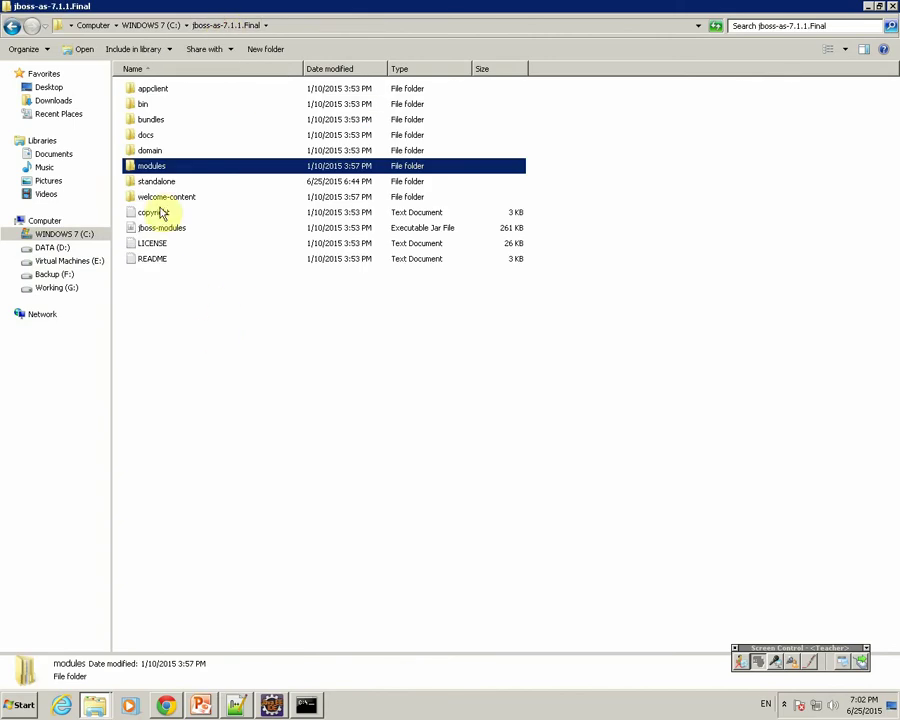
pyautogui.click(157, 185)
pyautogui.doubleClick(157, 185)
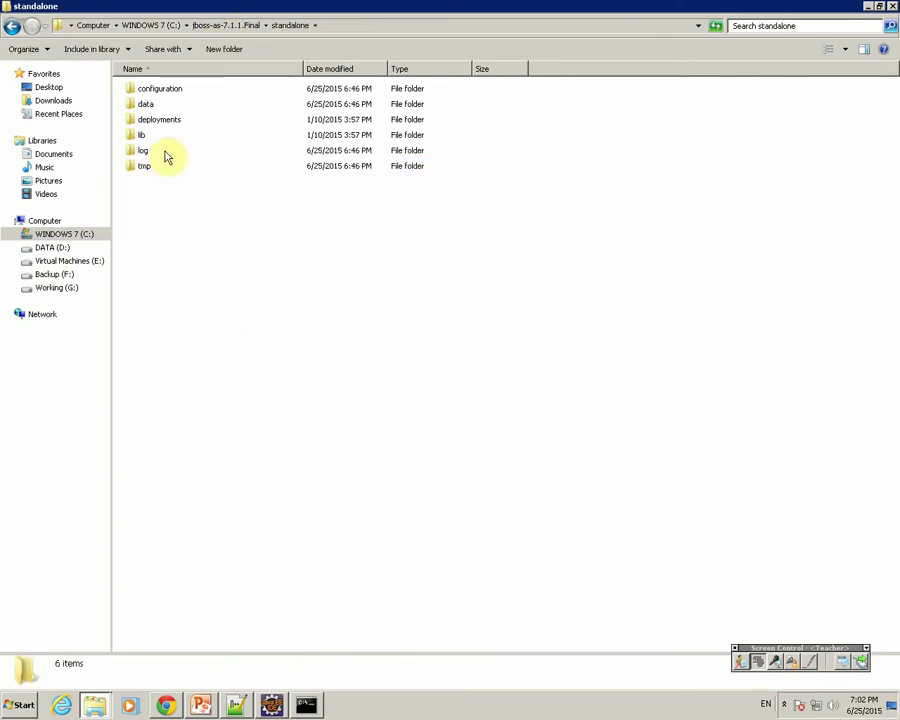
pyautogui.doubleClick(157, 87)
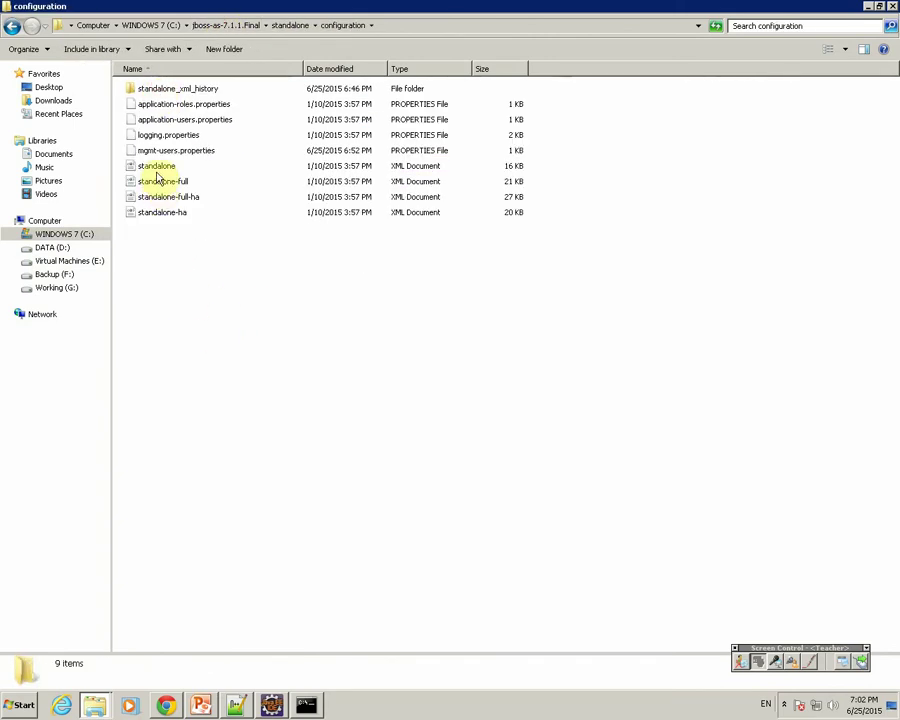
pyautogui.click(160, 168)
pyautogui.rightClick(160, 168)
pyautogui.click(185, 220)
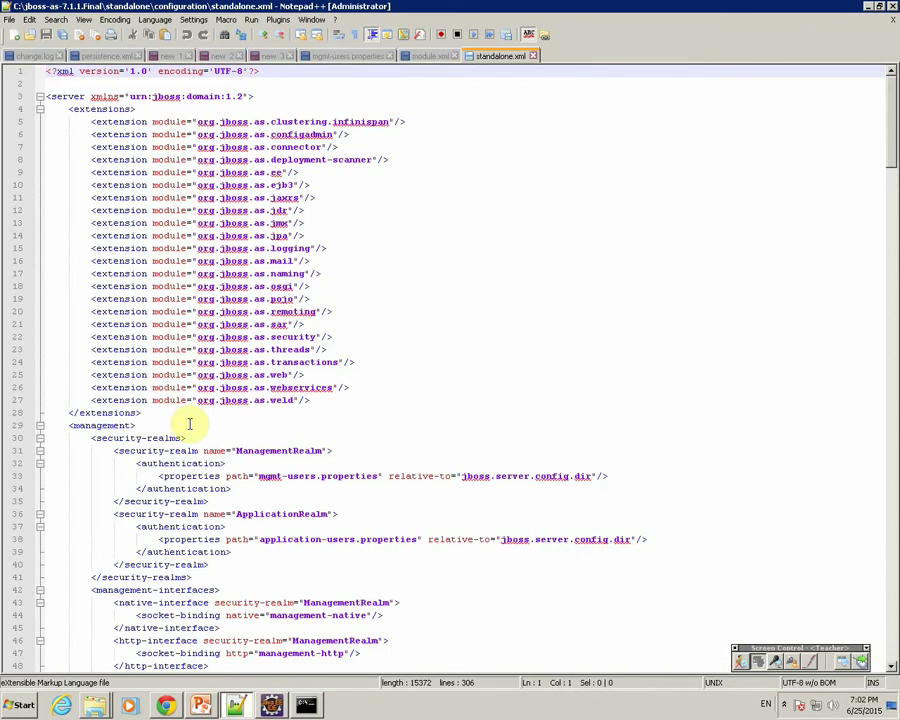
pyautogui.moveTo(884, 103); pyautogui.dragTo(896, 570)
pyautogui.doubleClick(270, 286)
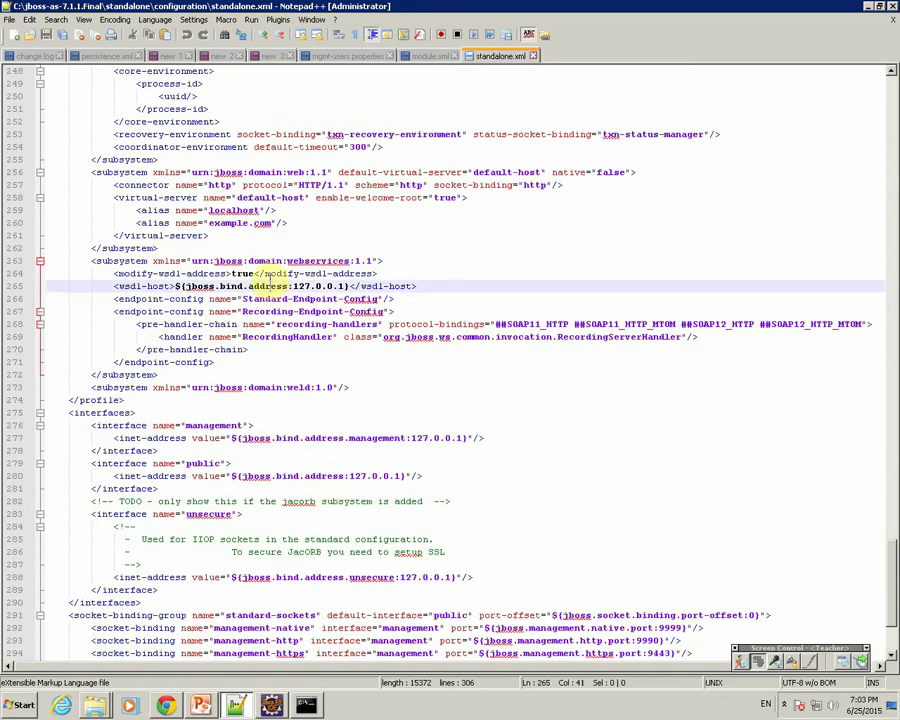
pyautogui.moveTo(885, 563); pyautogui.dragTo(894, 256)
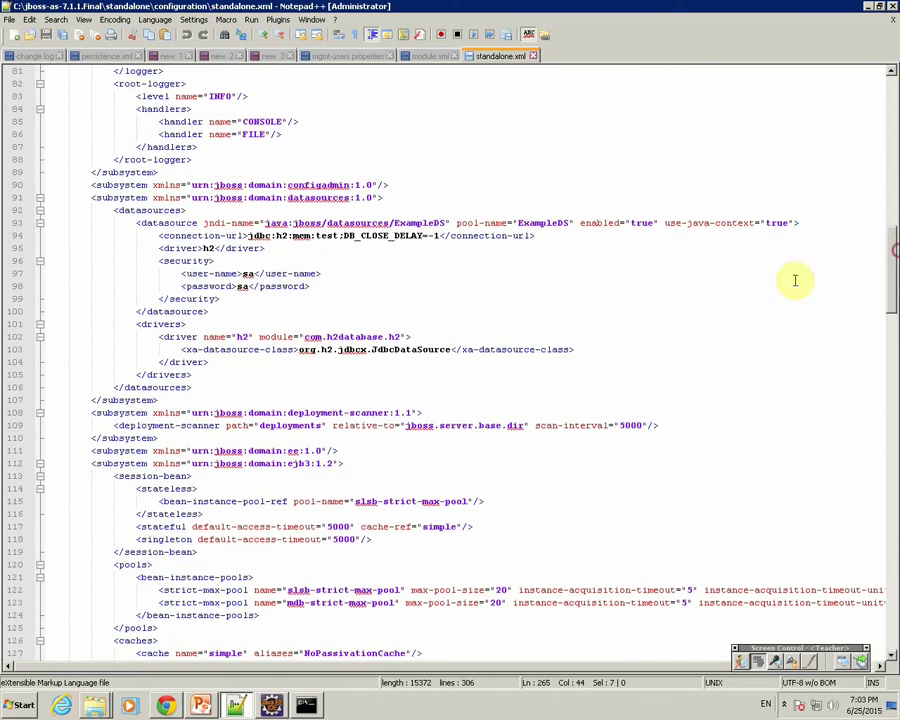
# Duplicate the h2 <driver> block directly below the original.
pyautogui.moveTo(137, 324); pyautogui.dragTo(259, 385)
pyautogui.click(204, 372)
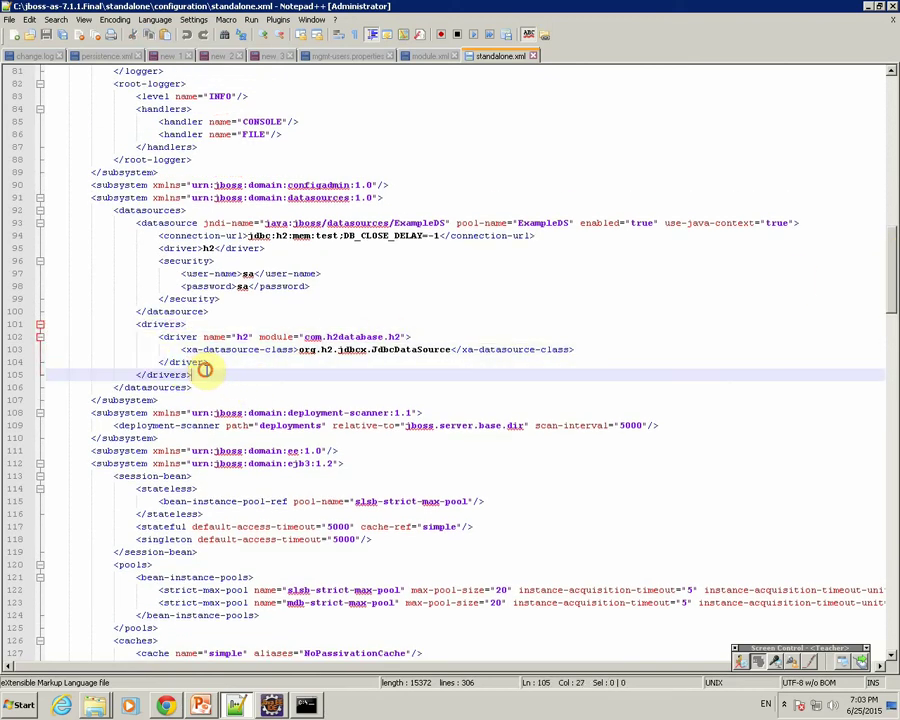
pyautogui.moveTo(157, 336); pyautogui.dragTo(212, 361)
pyautogui.hotkey('ctrl', 'c')
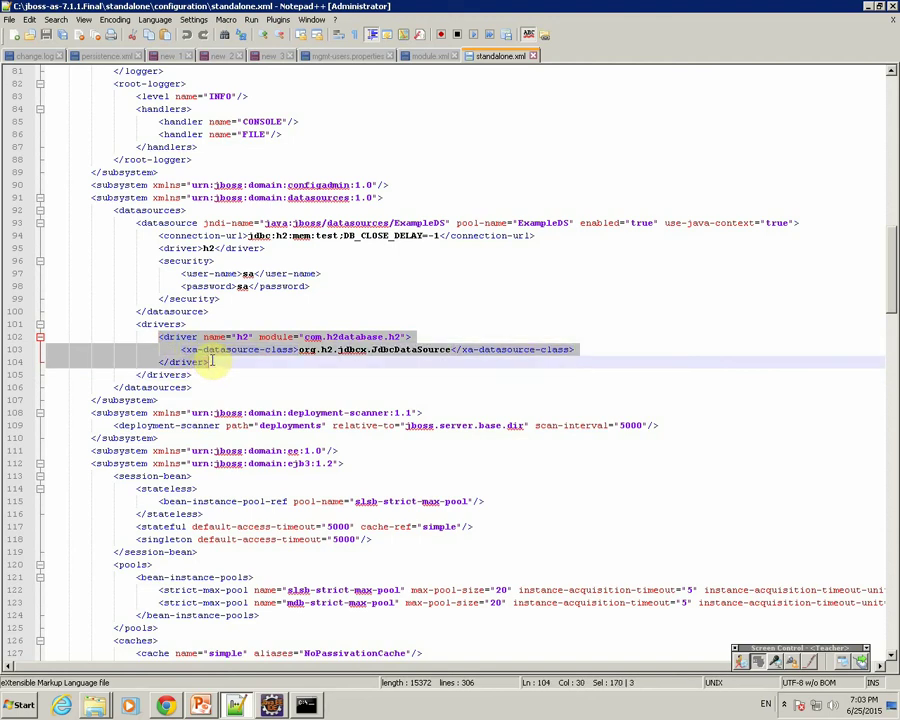
pyautogui.click(212, 362)
pyautogui.press('Return')
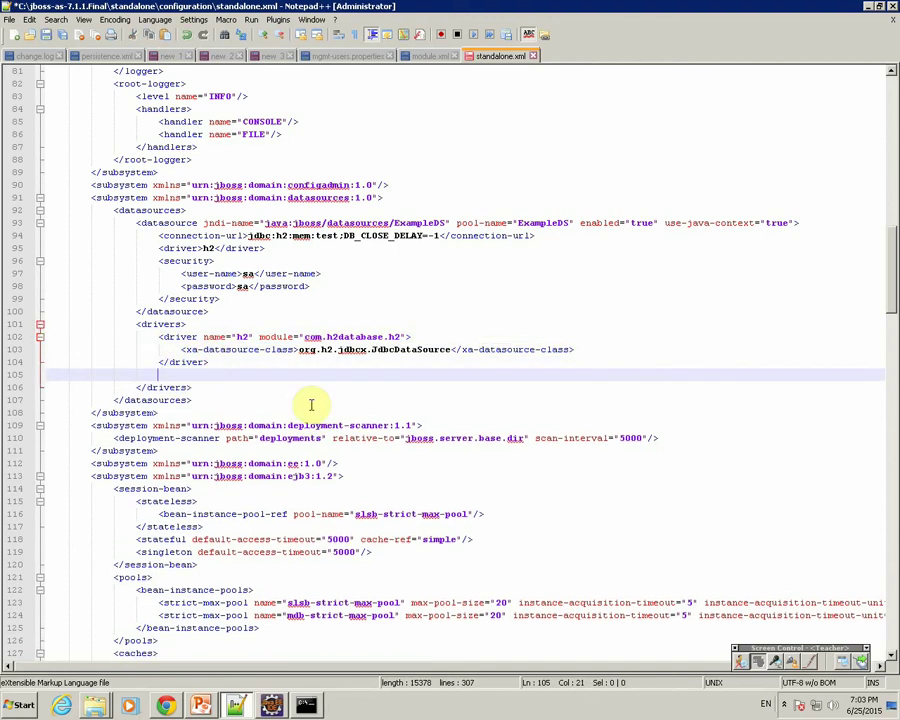
pyautogui.hotkey('ctrl', 'v')
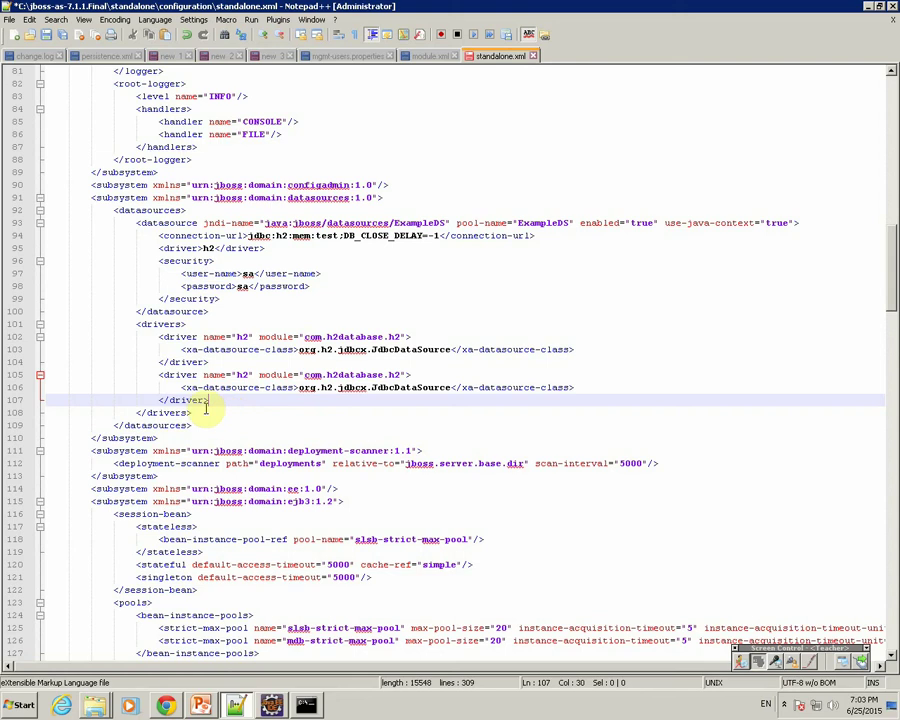
# Rename the copied driver to mysql with module com.mysql.
pyautogui.moveTo(181, 388); pyautogui.dragTo(582, 386)
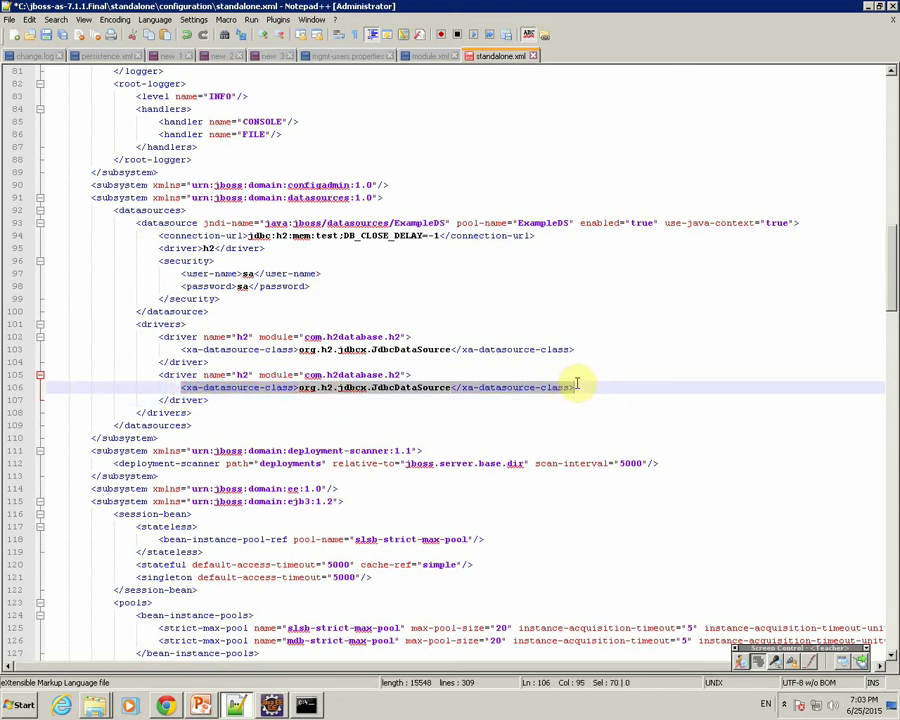
pyautogui.doubleClick(410, 388)
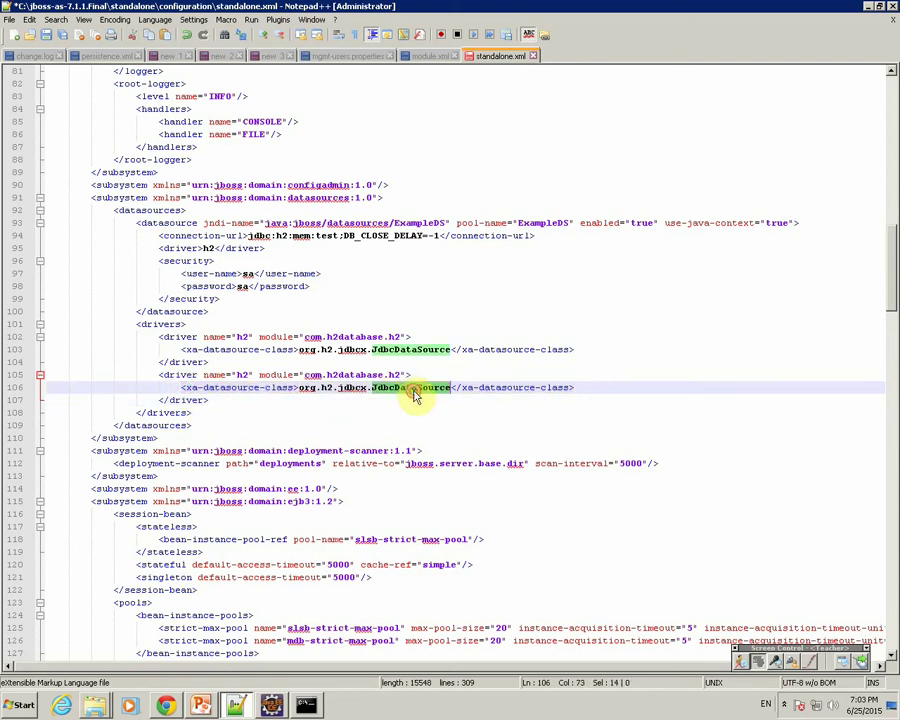
pyautogui.doubleClick(313, 375)
pyautogui.doubleClick(345, 377)
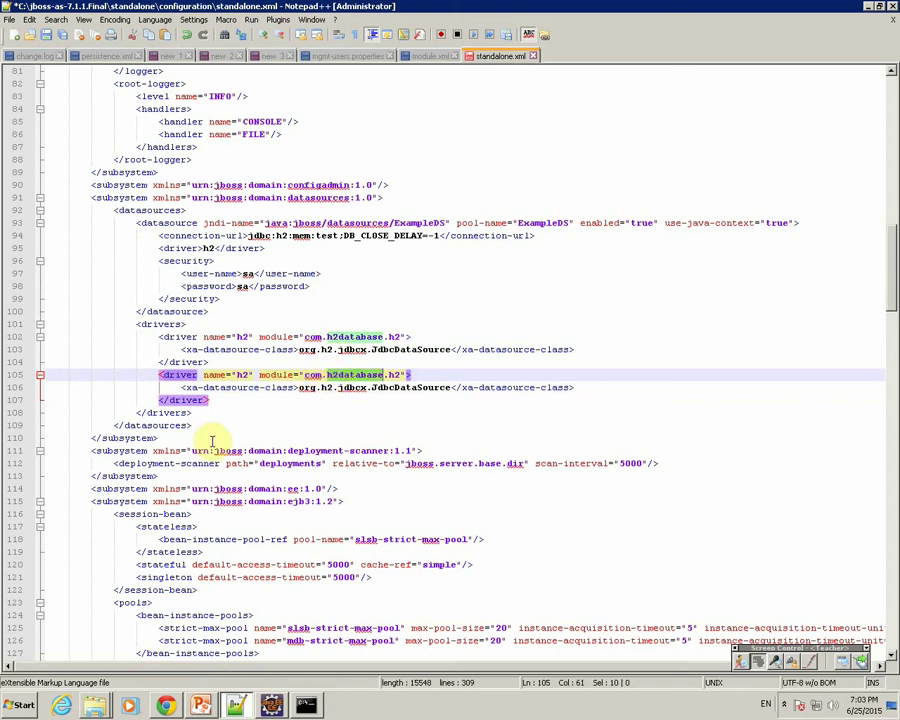
pyautogui.doubleClick(241, 374)
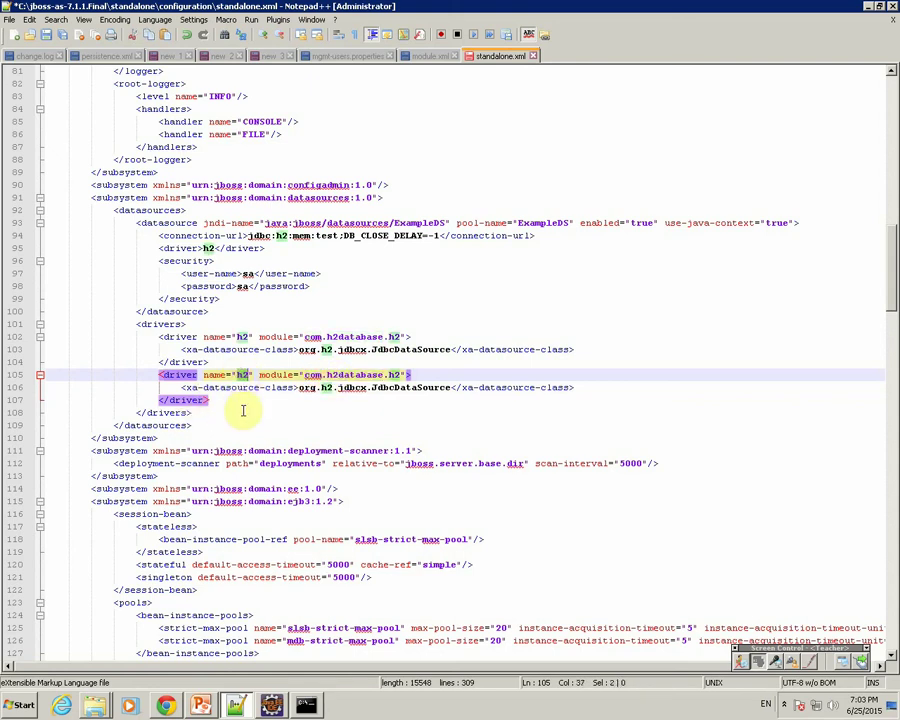
pyautogui.write('mysql')
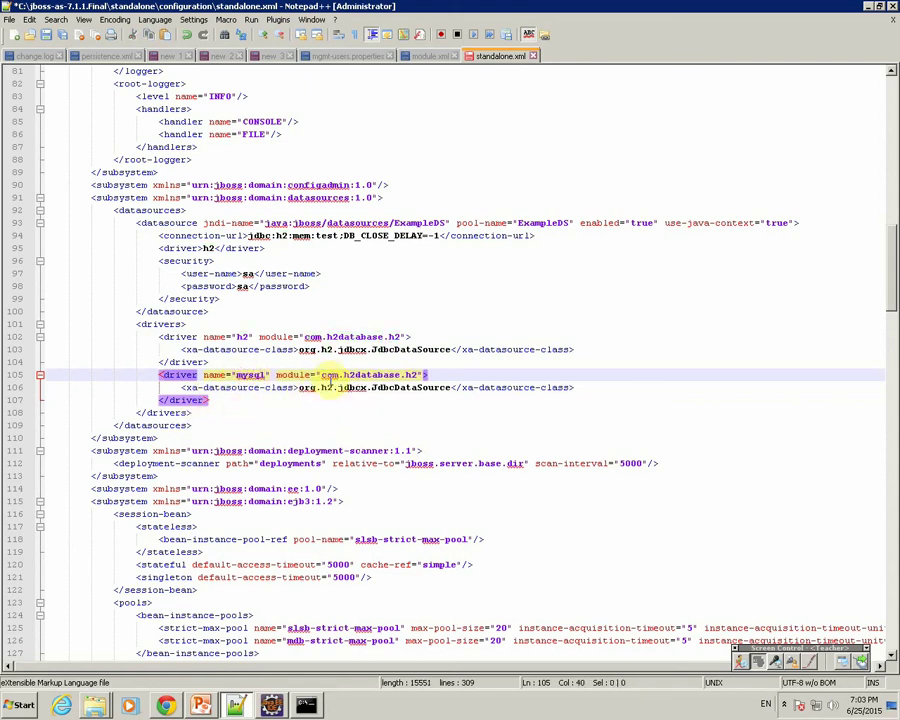
pyautogui.moveTo(322, 375); pyautogui.dragTo(396, 372)
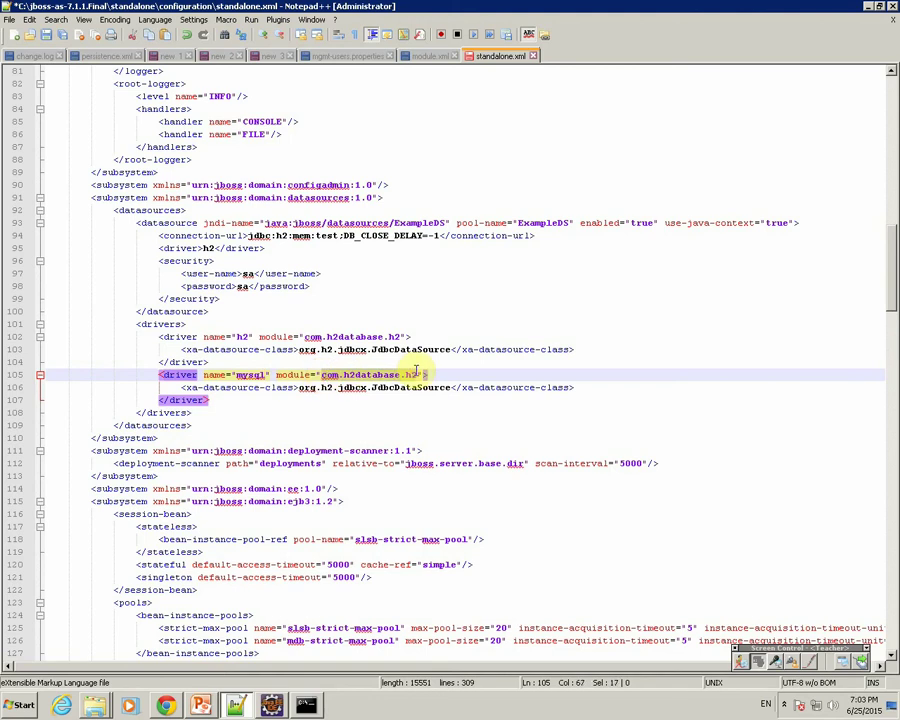
pyautogui.write('com.m')
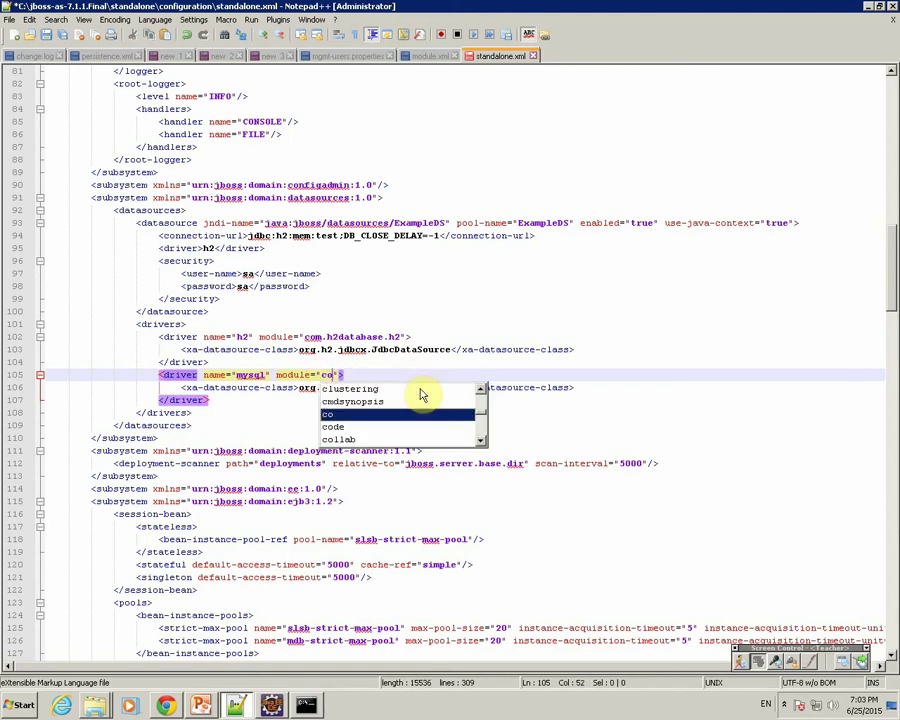
pyautogui.write('ysql')
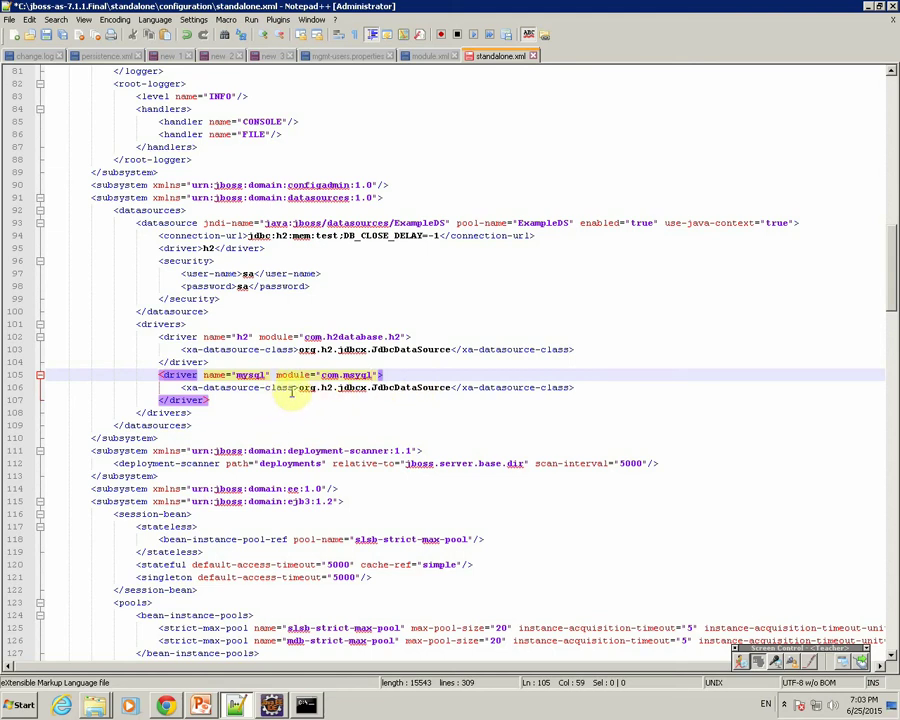
# Begin replacing org.h2.jdbcx.JdbcDataSource with the MySQL class, typing 'jdbc.mysql.dr'.
pyautogui.moveTo(298, 390); pyautogui.dragTo(446, 387)
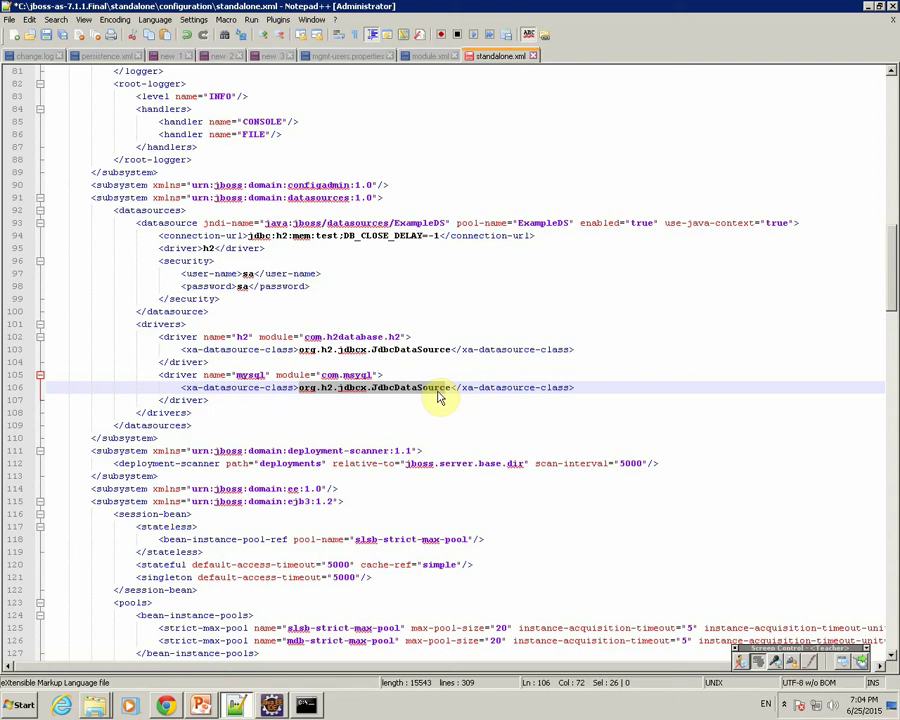
pyautogui.click(446, 386)
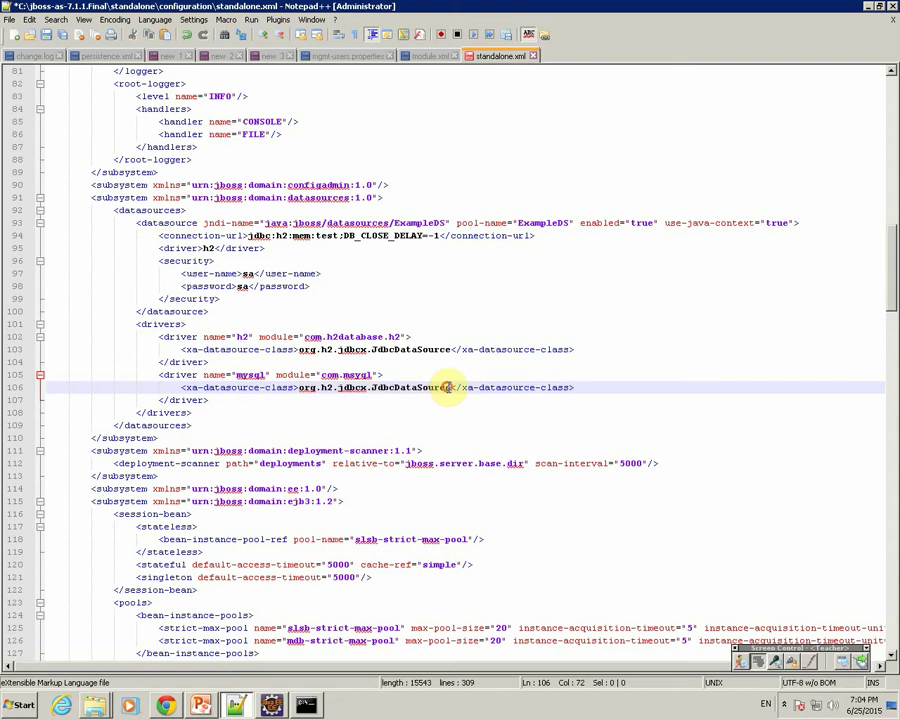
pyautogui.doubleClick(447, 387)
pyautogui.moveTo(447, 387); pyautogui.dragTo(297, 394)
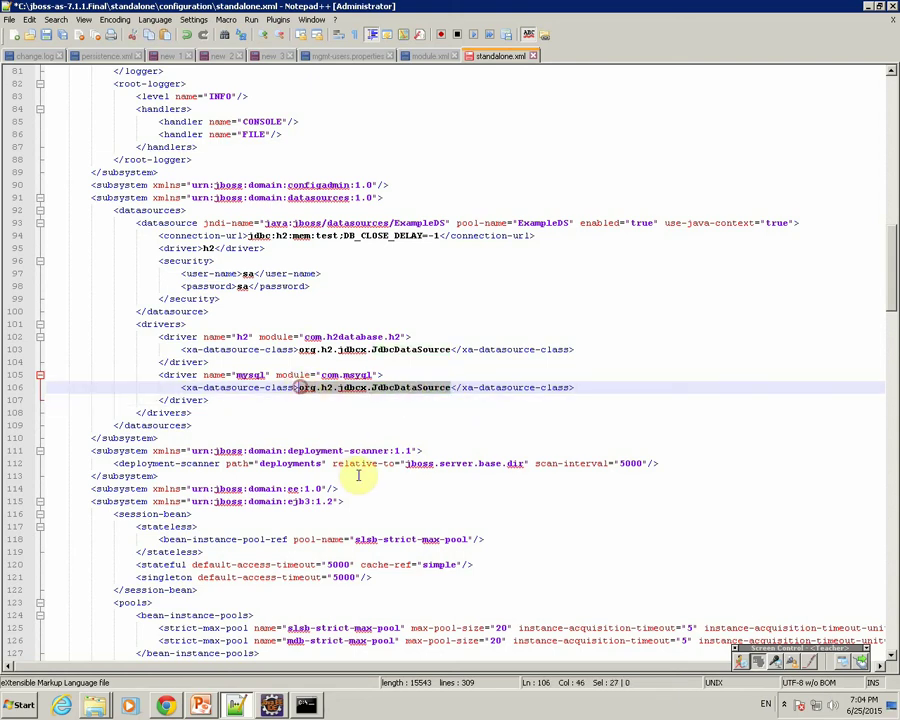
pyautogui.write('jdb')
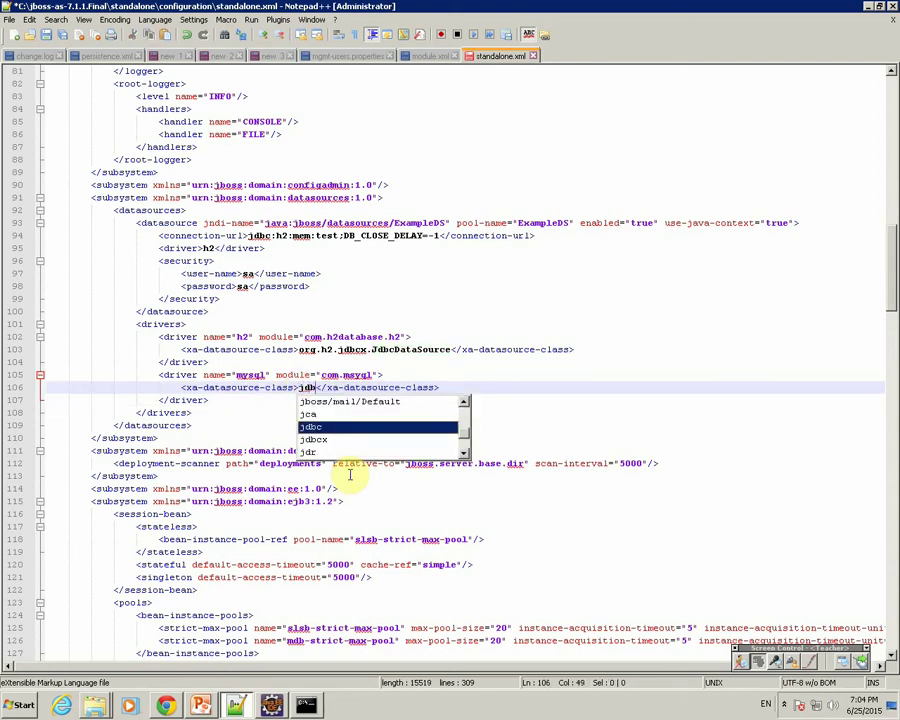
pyautogui.write('c.')
pyautogui.write('mysql.')
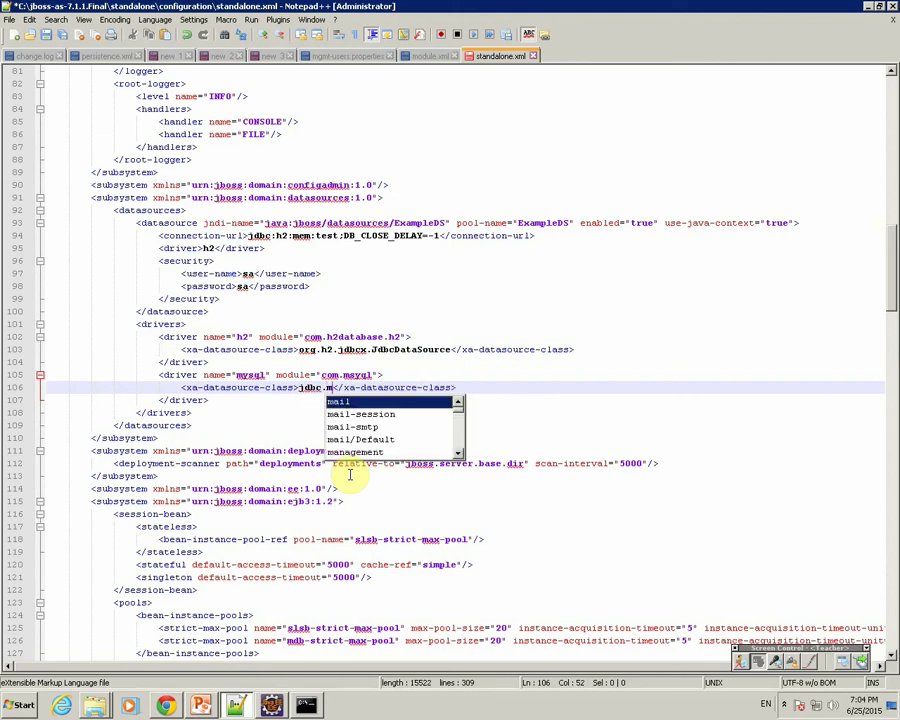
pyautogui.write('dr')
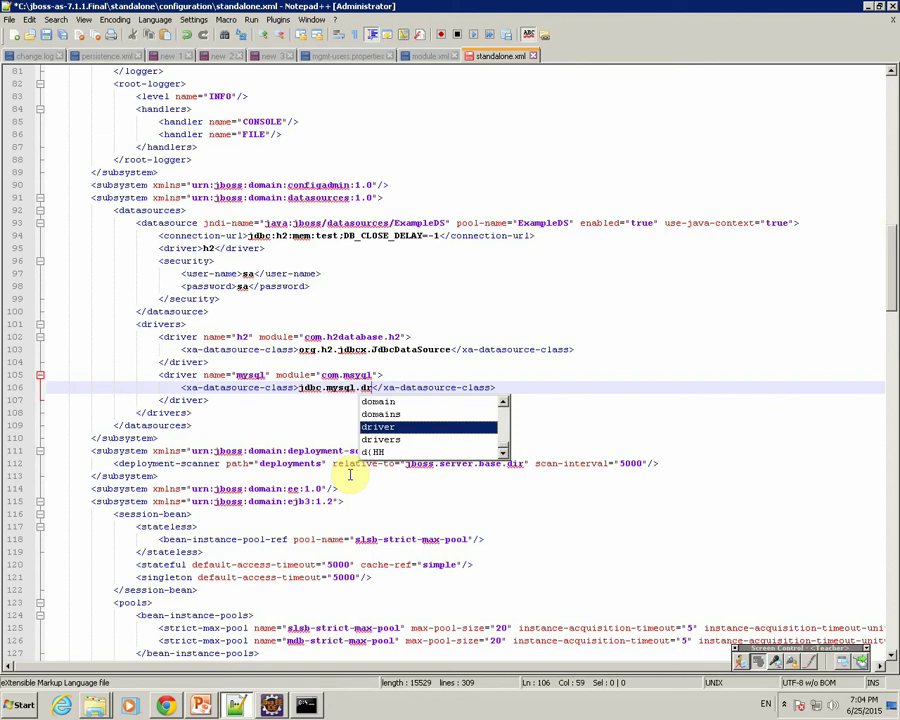
pyautogui.press('Escape')
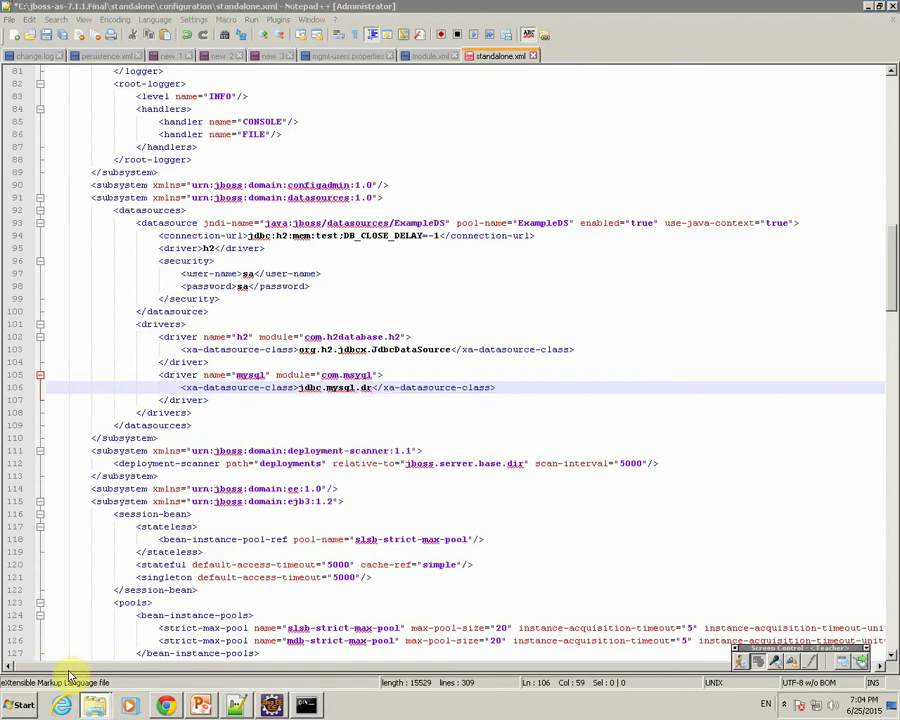
# Open mysql-connector-java-5.0.8-bin.jar in WinRAR.
pyautogui.click(95, 705)
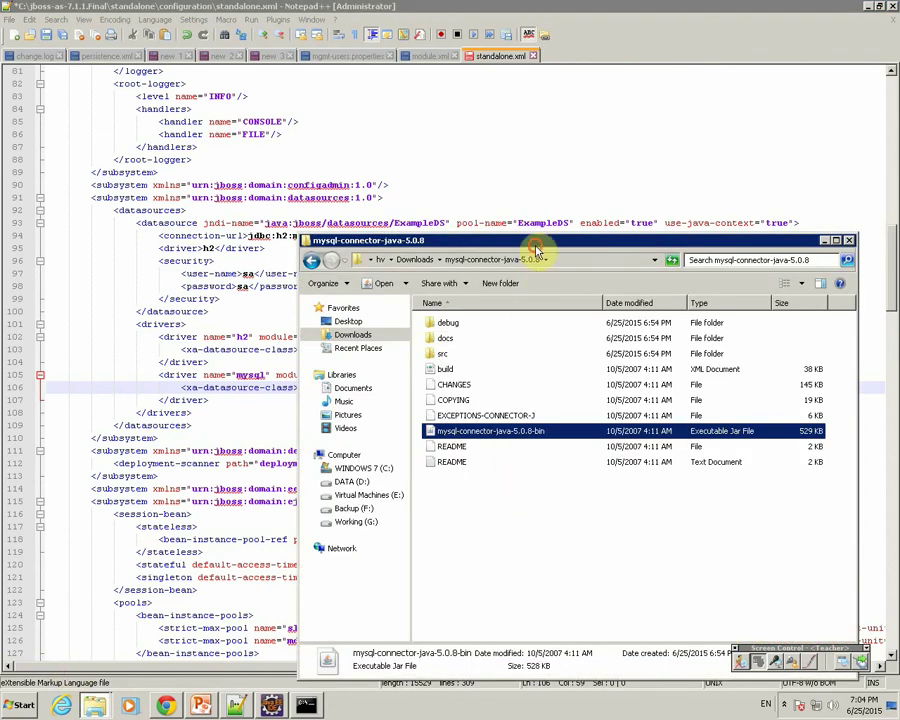
pyautogui.moveTo(399, 240); pyautogui.dragTo(218, 132)
pyautogui.rightClick(337, 322)
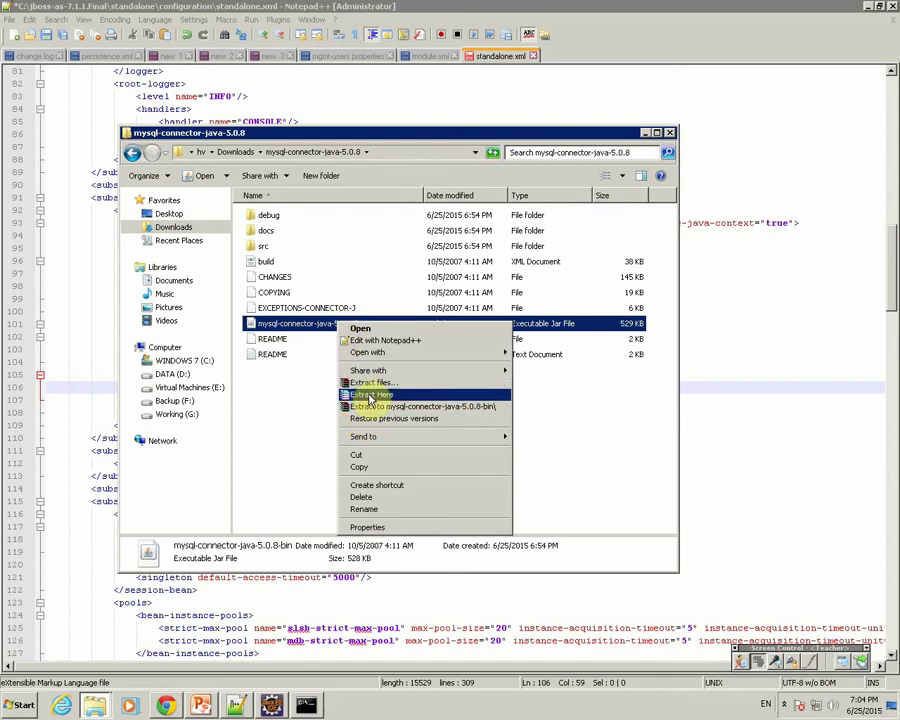
pyautogui.moveTo(375, 351)
pyautogui.click(540, 362)
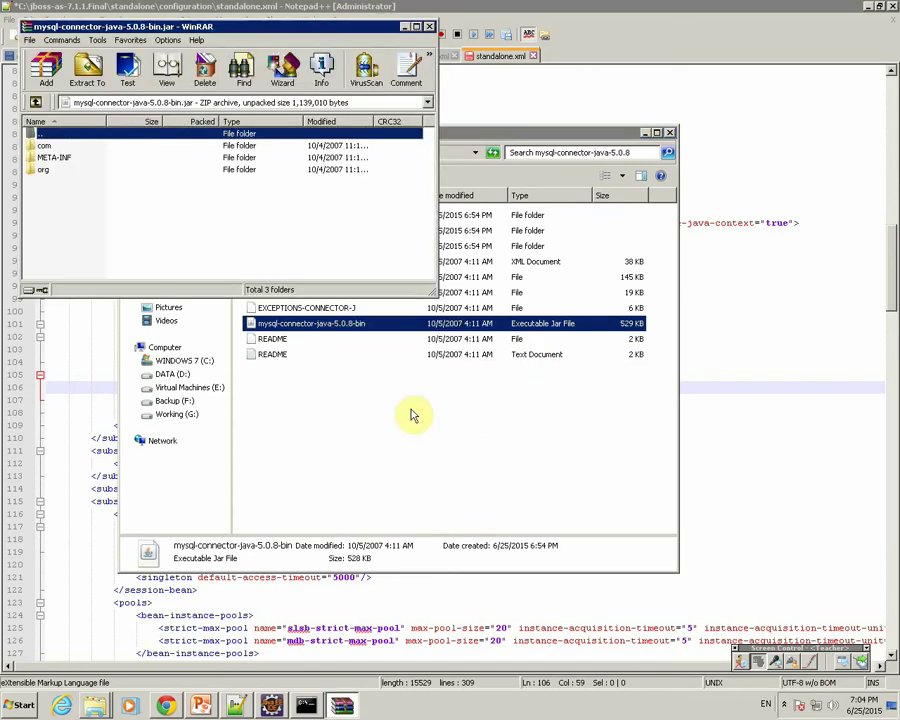
# Find Driver.class in com\mysql\jdbc, then go back to the archive root.
pyautogui.click(44, 147)
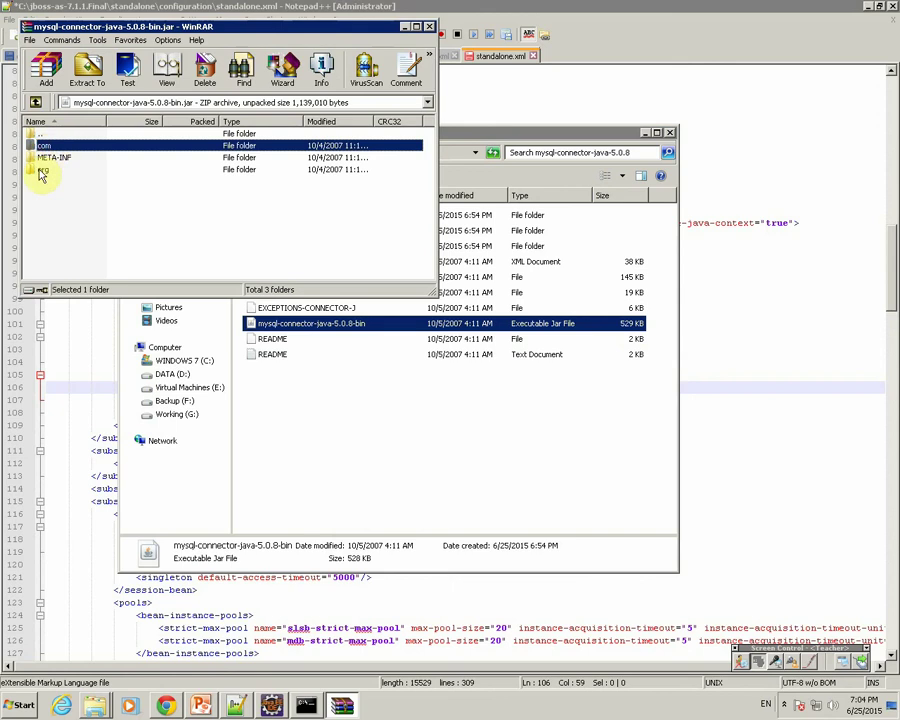
pyautogui.doubleClick(40, 147)
pyautogui.doubleClick(40, 146)
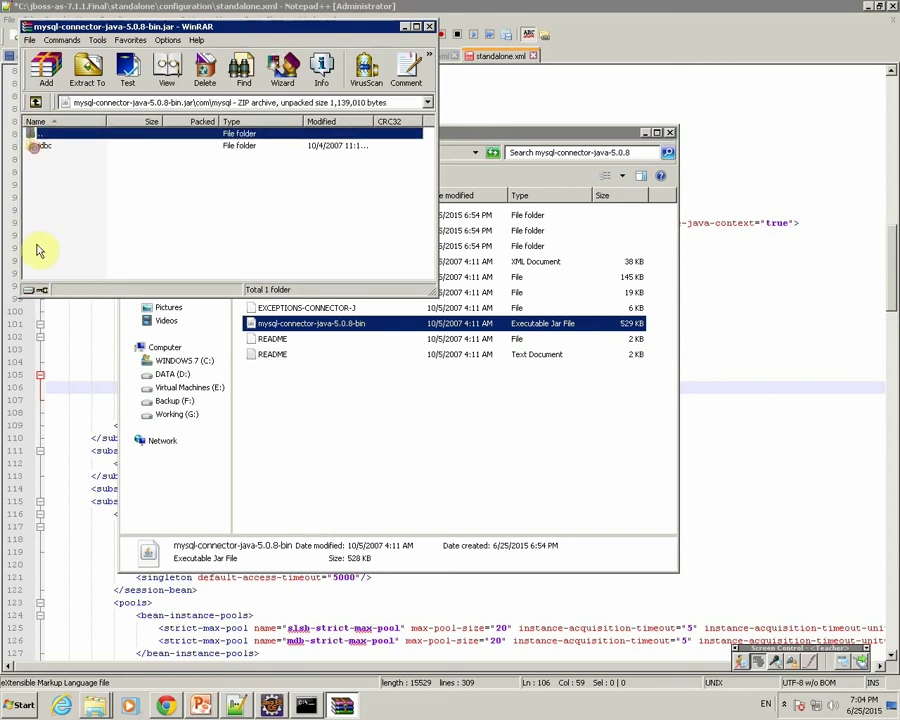
pyautogui.doubleClick(40, 147)
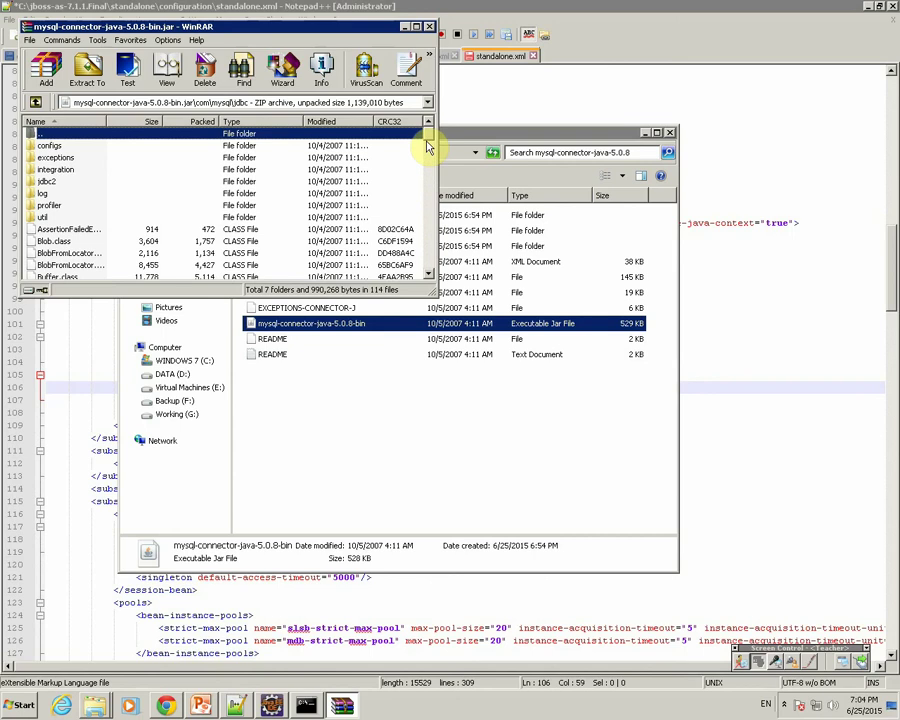
pyautogui.moveTo(428, 147); pyautogui.dragTo(427, 194)
pyautogui.click(62, 194)
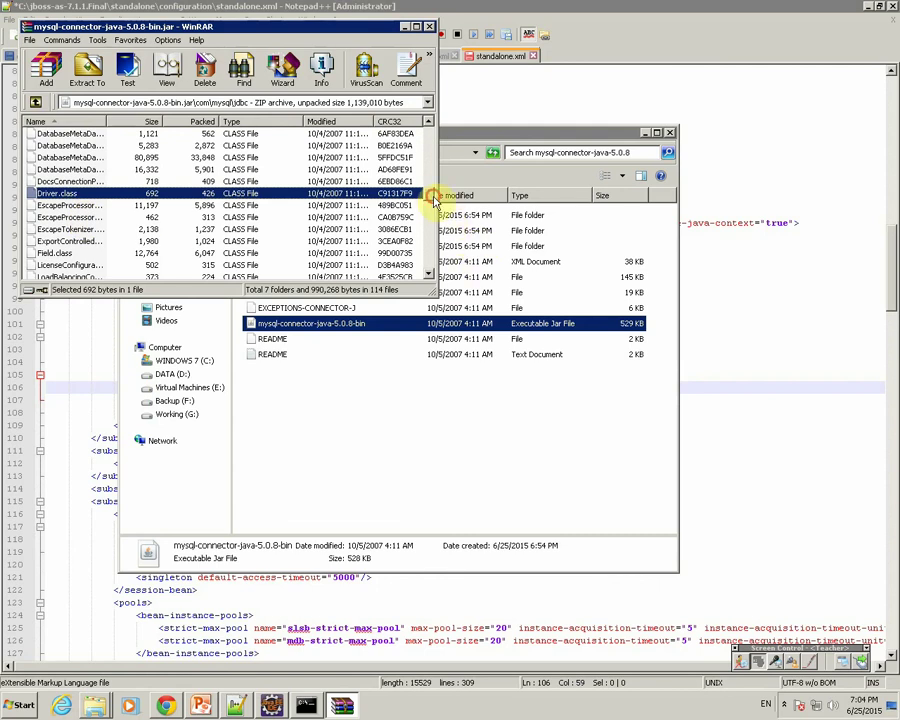
pyautogui.moveTo(433, 200); pyautogui.dragTo(428, 129)
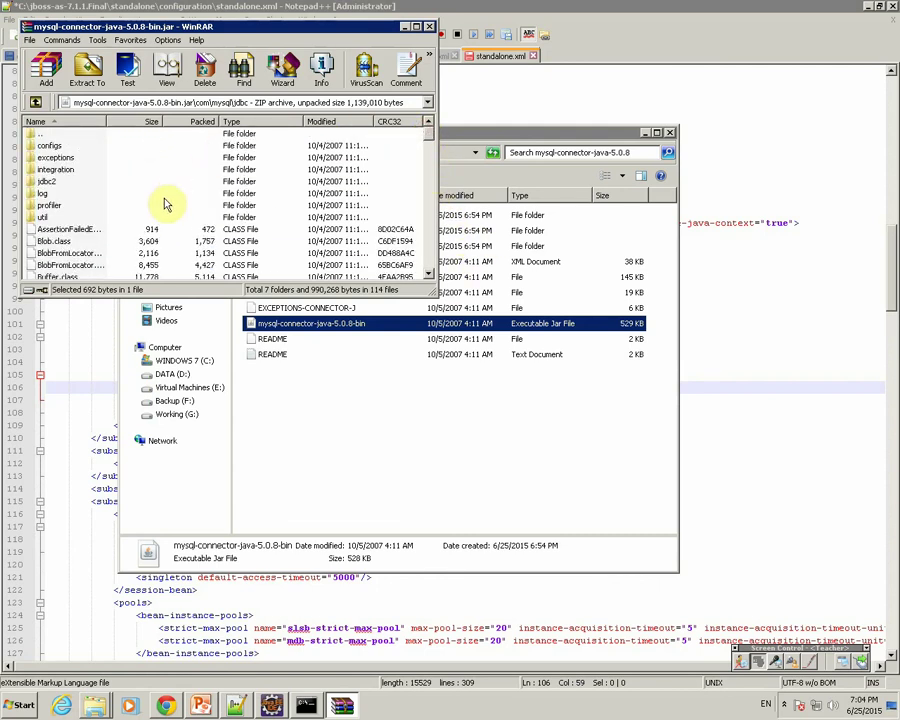
pyautogui.doubleClick(40, 135)
pyautogui.doubleClick(38, 135)
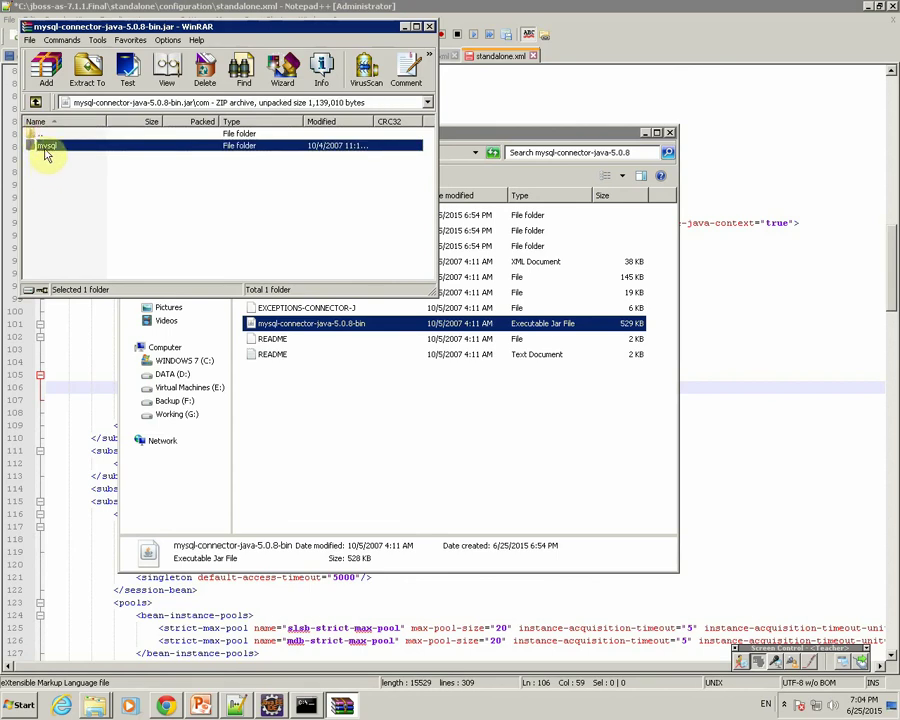
pyautogui.doubleClick(40, 133)
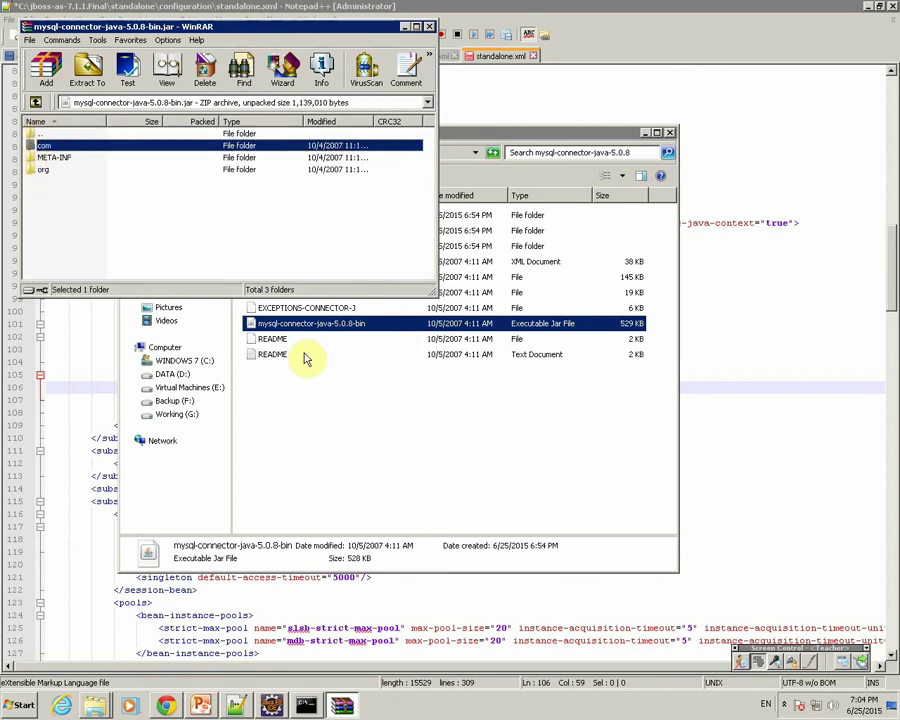
# Complete the mysql driver class as com.mysql.jdbc.Driver and save.
pyautogui.click(235, 705)
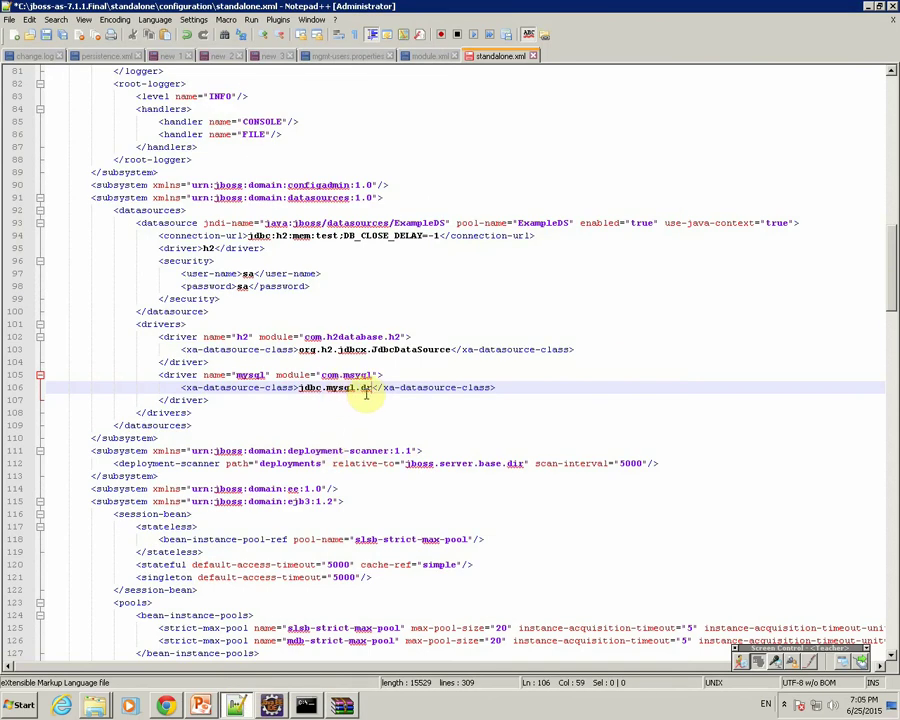
pyautogui.write('jd')
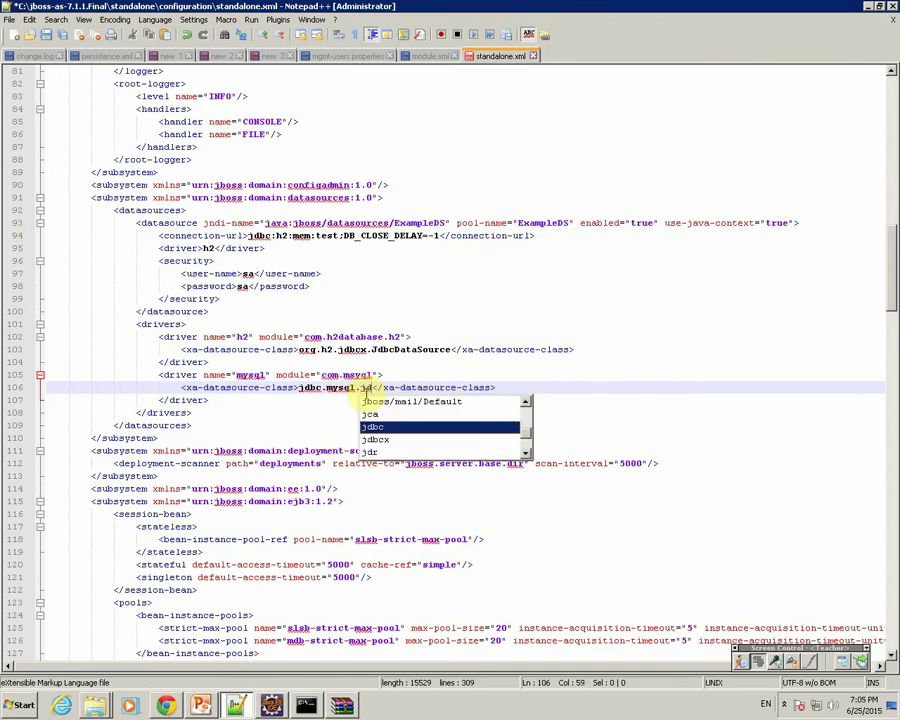
pyautogui.write('bc.Driver')
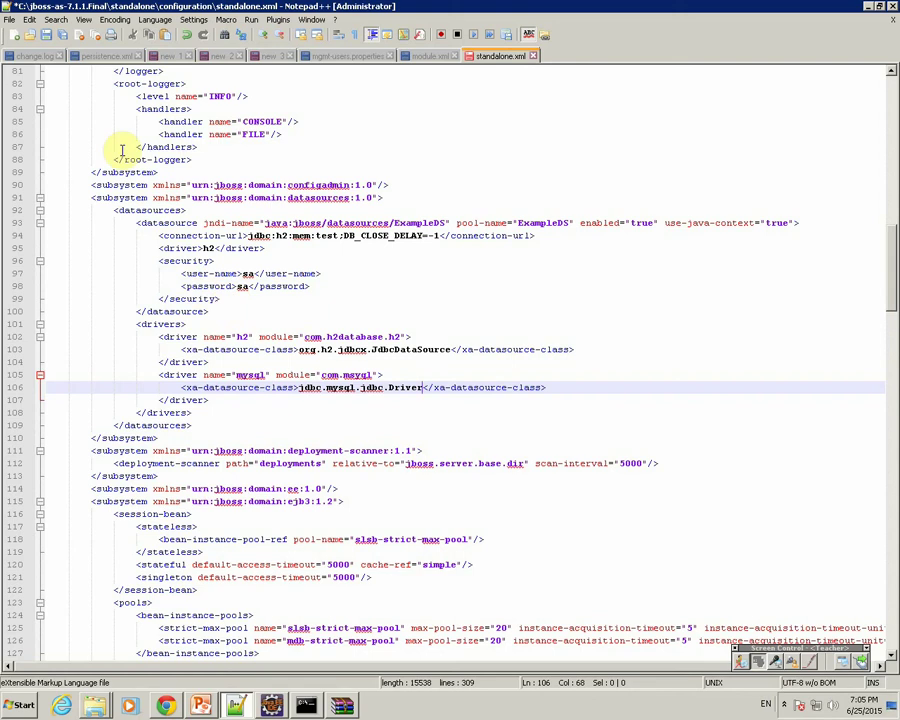
pyautogui.click(47, 35)
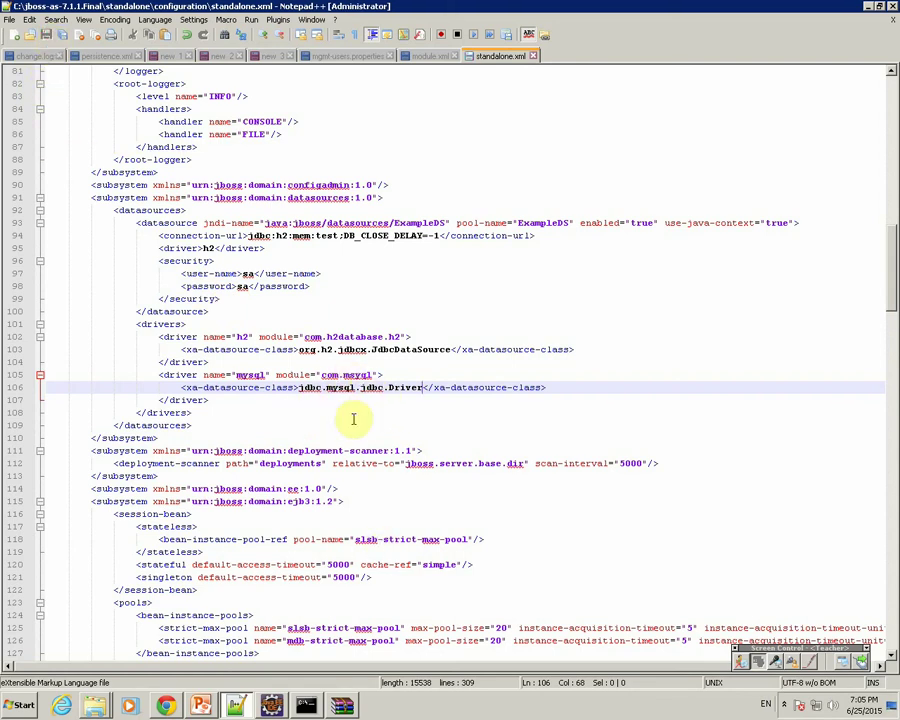
pyautogui.doubleClick(313, 388)
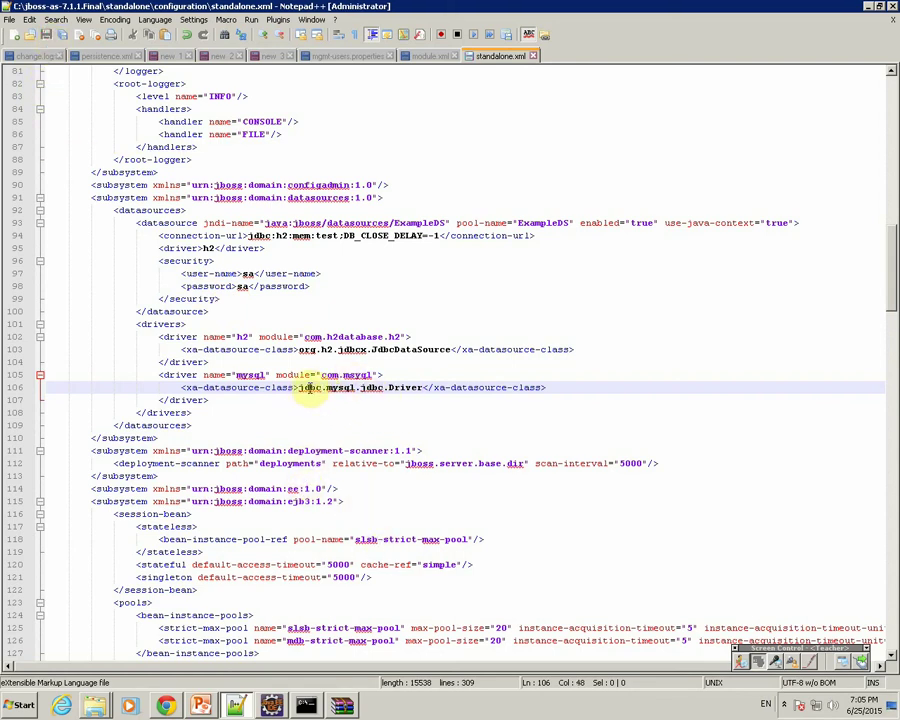
pyautogui.write('com')
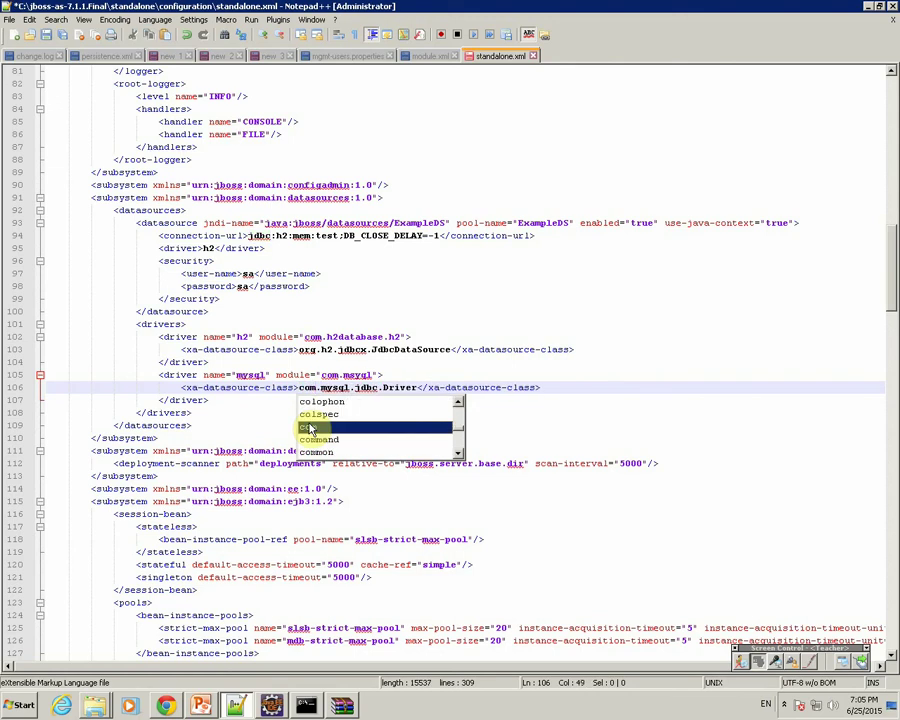
# Fix the misspelled module name to com.mysql and save standalone.xml again.
pyautogui.doubleClick(335, 388)
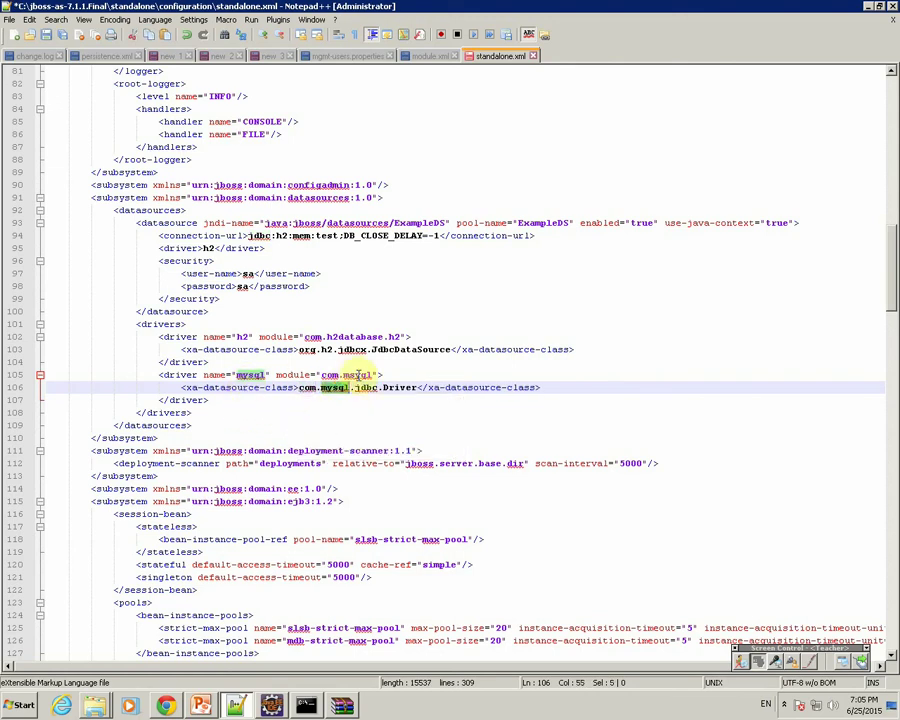
pyautogui.click(356, 374)
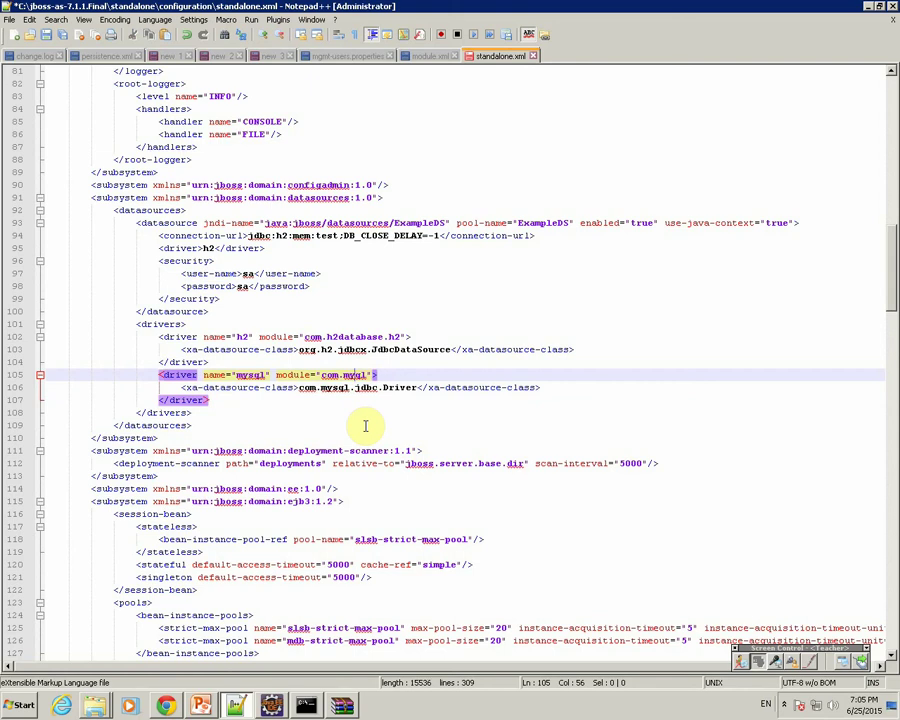
pyautogui.write('q')
pyautogui.press('Escape')
pyautogui.press('Up')
pyautogui.press('Up')
pyautogui.press('Up')
pyautogui.press('Up')
pyautogui.press('Up')
pyautogui.press('Up')
pyautogui.press('Up')
pyautogui.press('Up')
pyautogui.press('Up')
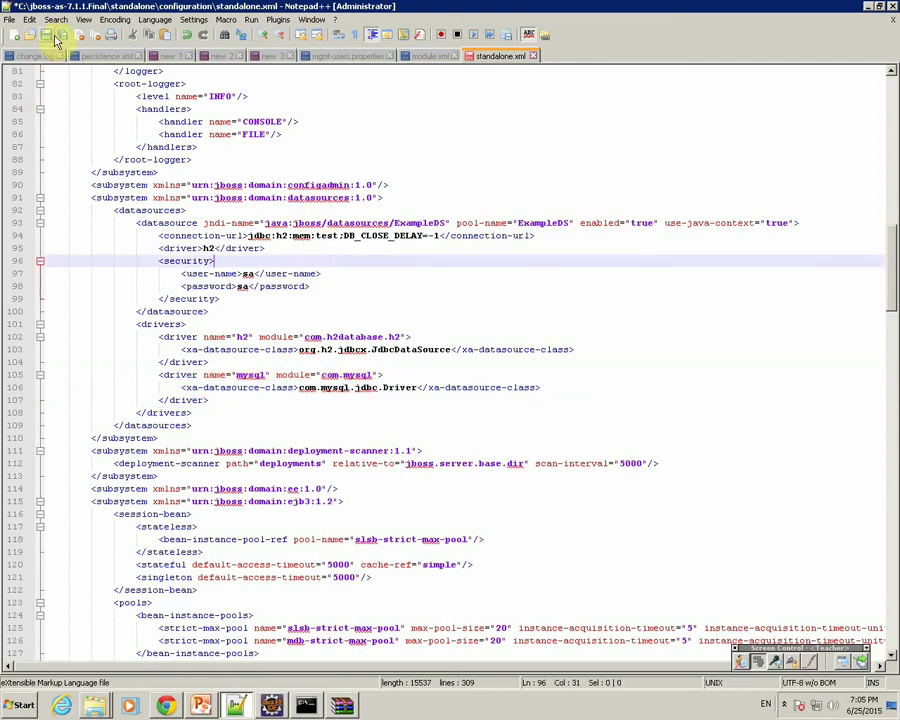
pyautogui.click(46, 34)
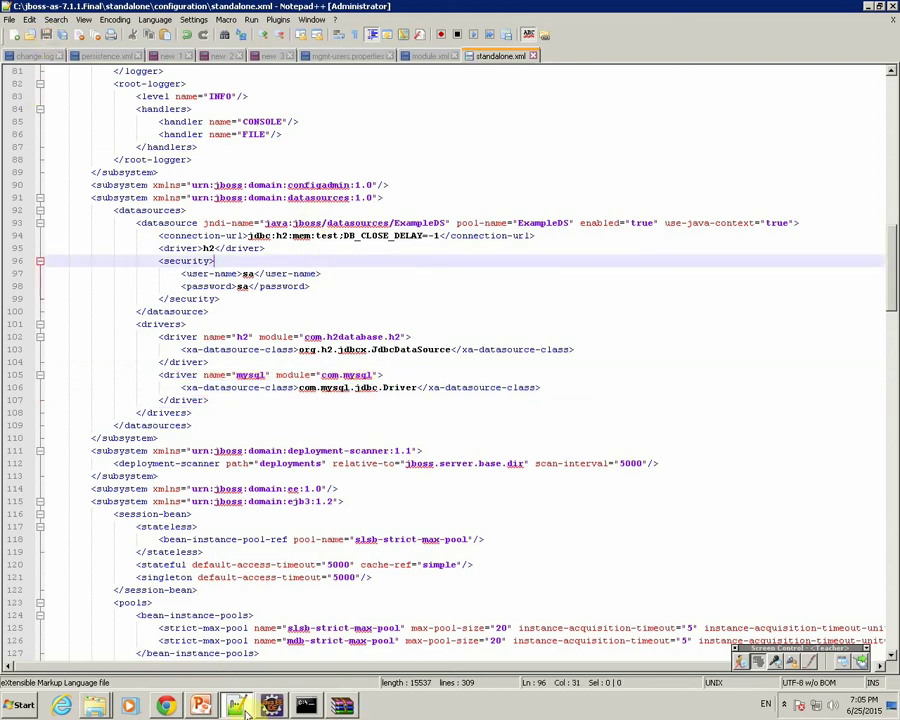
# Restart JBoss AS 7.1 from Eclipse's Servers view and return to the management console.
pyautogui.click(271, 706)
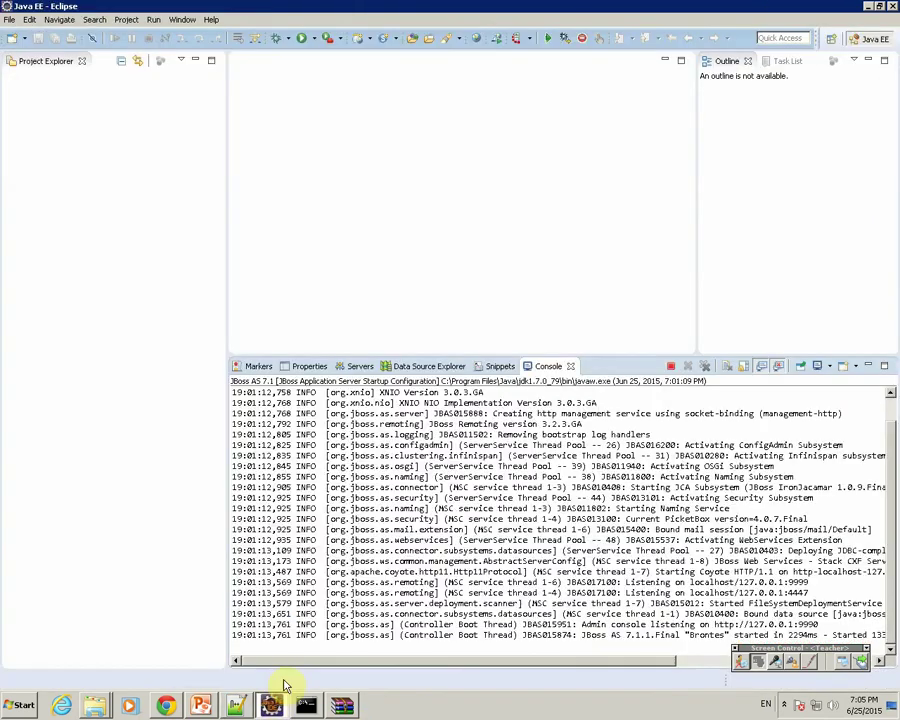
pyautogui.click(352, 368)
pyautogui.rightClick(310, 381)
pyautogui.click(318, 503)
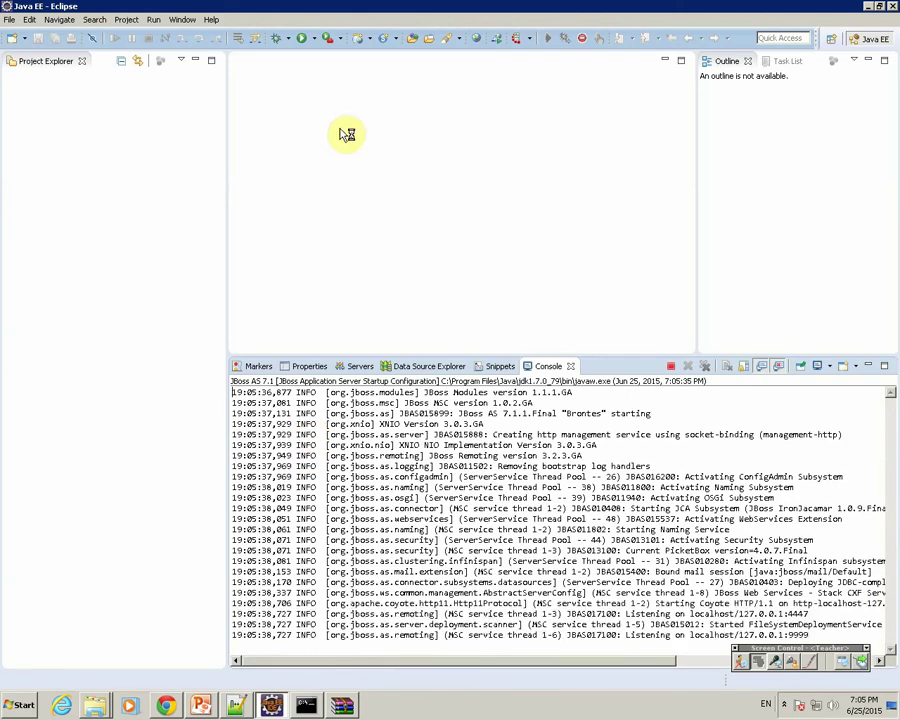
pyautogui.click(166, 705)
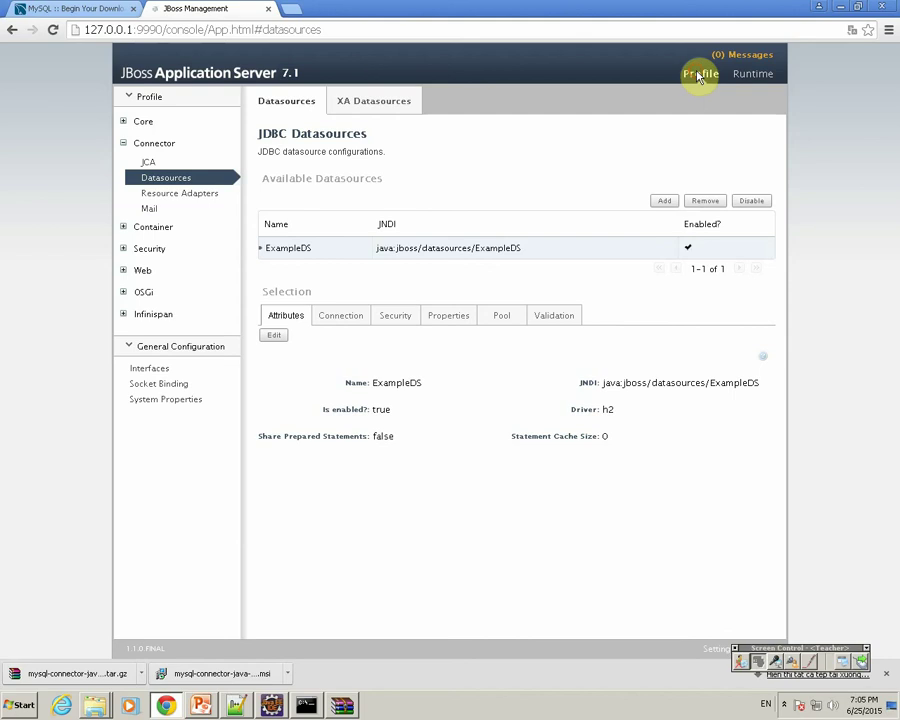
# Add a new datasource named mysqlTest with JNDI name java:/mysqlTest and advance to Step 2/3.
pyautogui.click(662, 203)
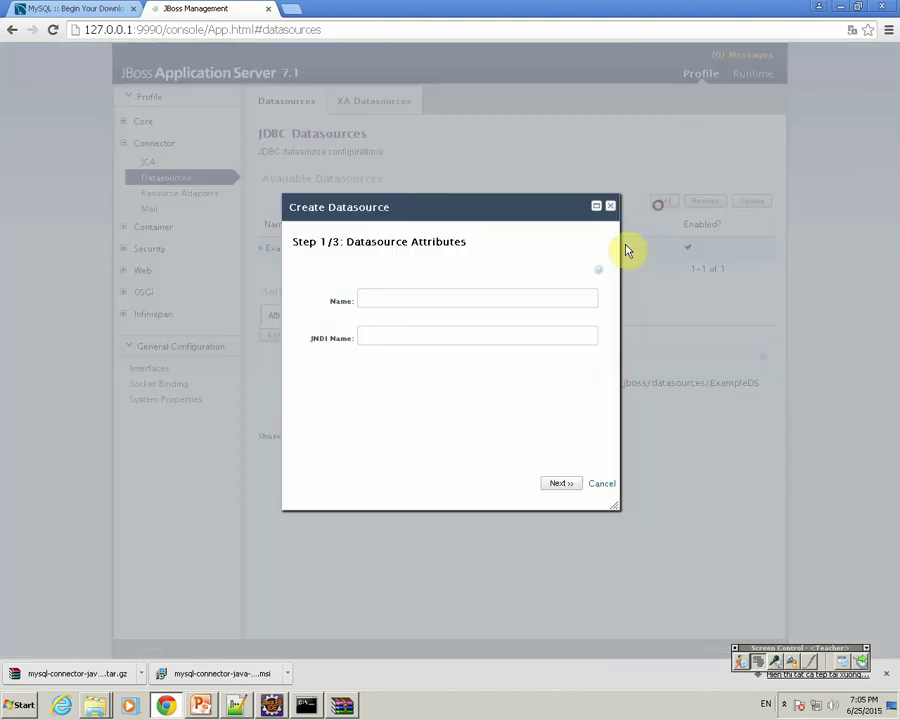
pyautogui.click(421, 300)
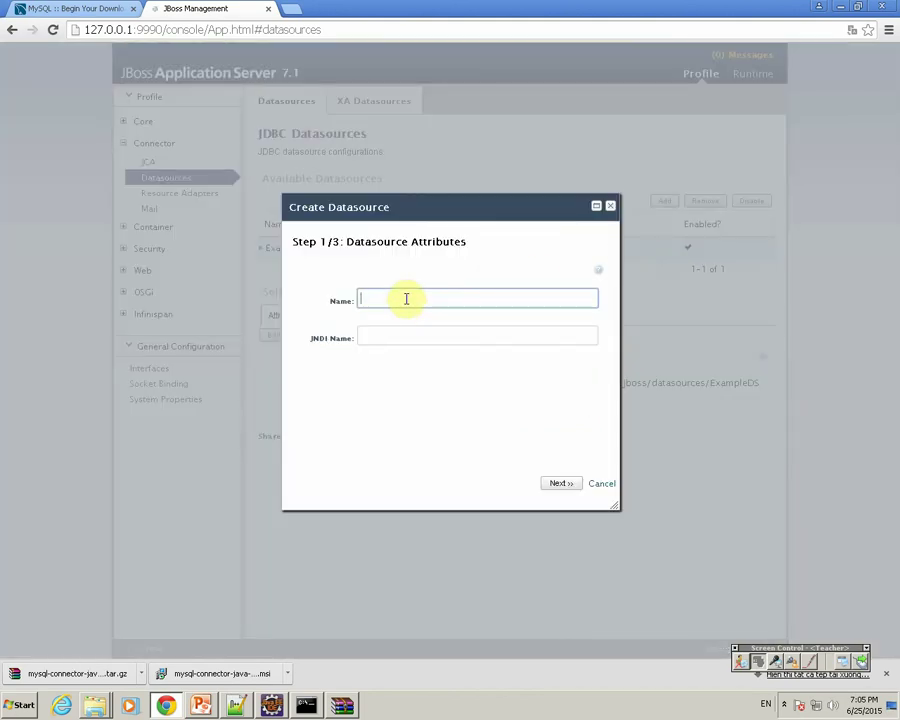
pyautogui.write('mysqlTest')
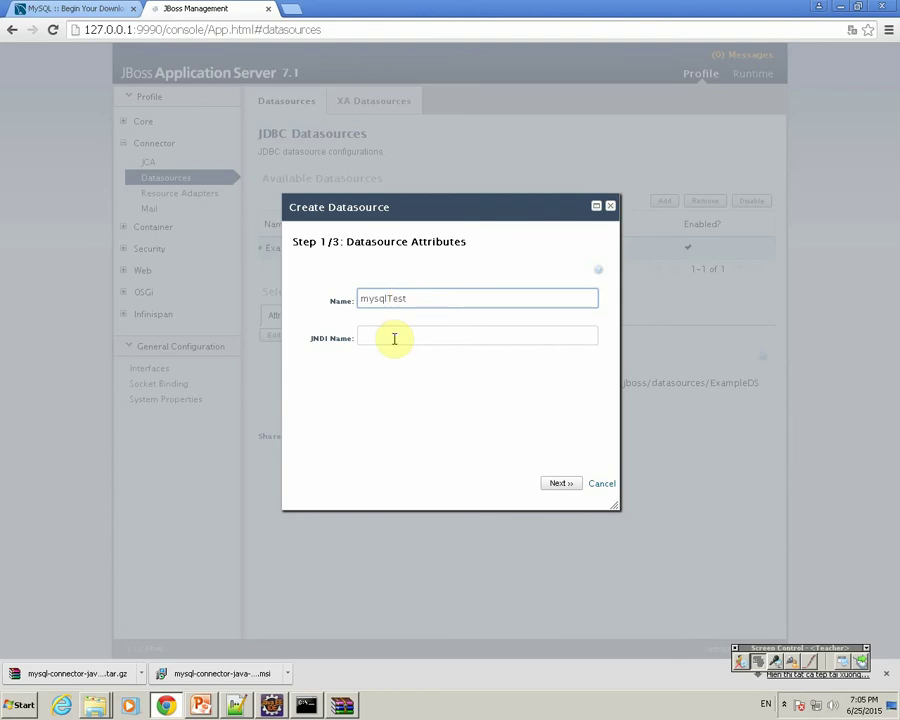
pyautogui.click(394, 338)
pyautogui.write('java:/mys')
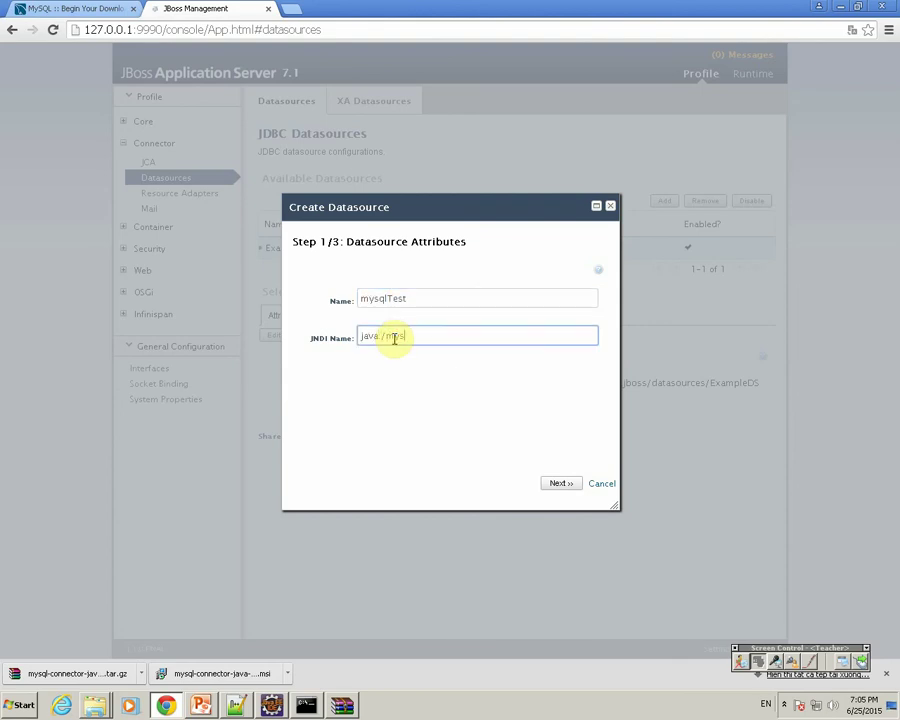
pyautogui.write('qlTest')
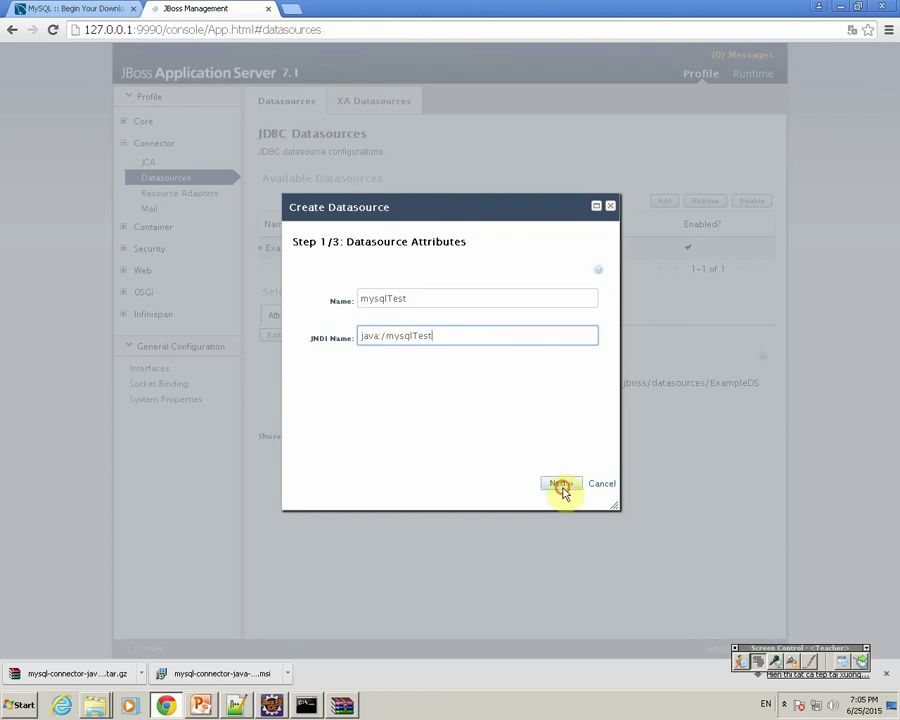
pyautogui.click(560, 482)
# On the JDBC Driver step, select h2, the only driver listed.
pyautogui.click(295, 347)
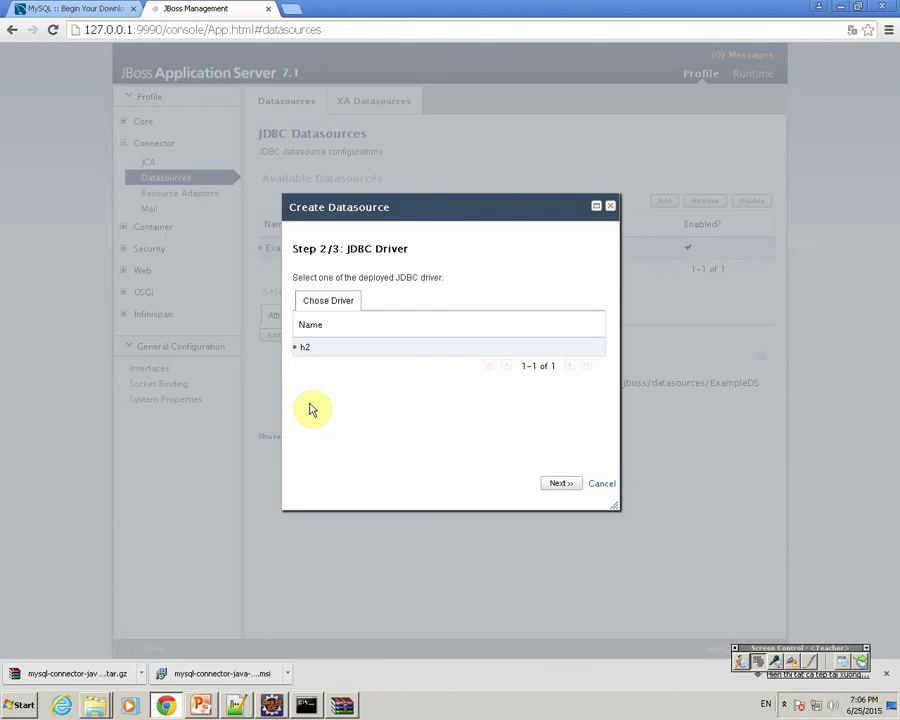
pyautogui.click(784, 702)
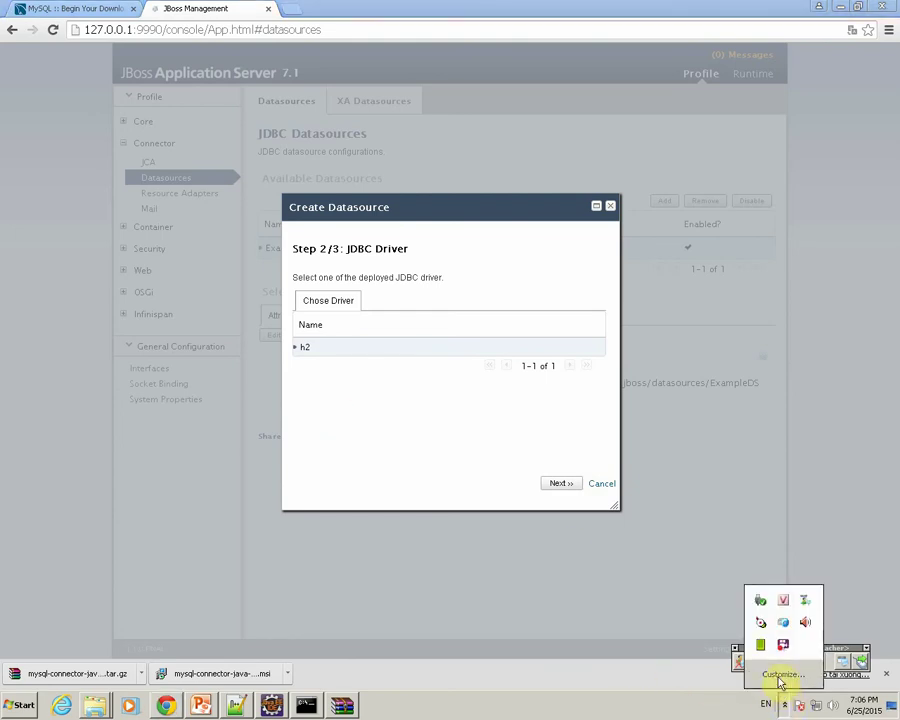
pyautogui.rightClick(783, 644)
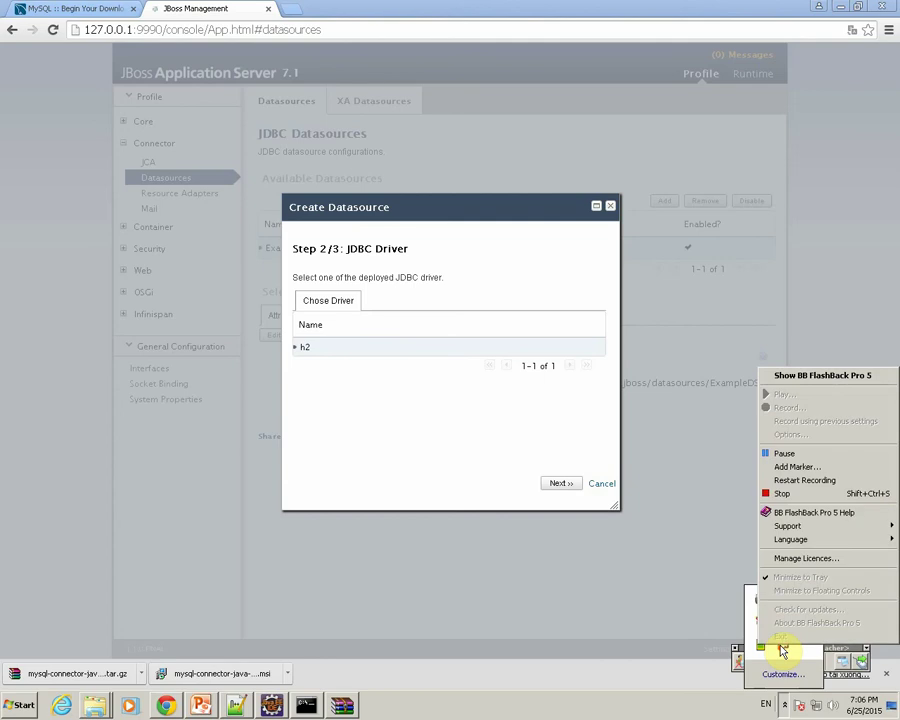